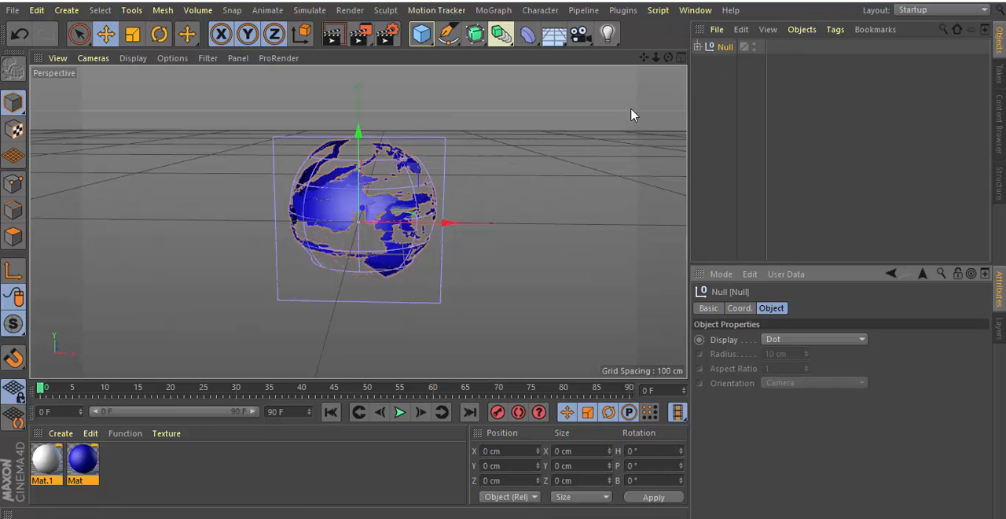
Open the Null's coordinates, set the project's end frame to 120, and extend the preview range to 120 frames.
{"action": "left_click", "coordinate": [745, 307]}
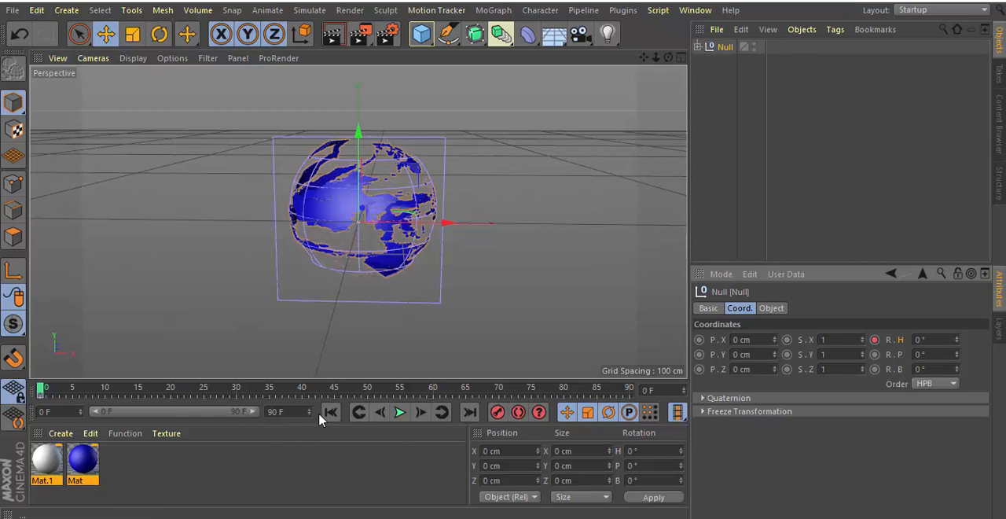
{"action": "left_click", "coordinate": [272, 412]}
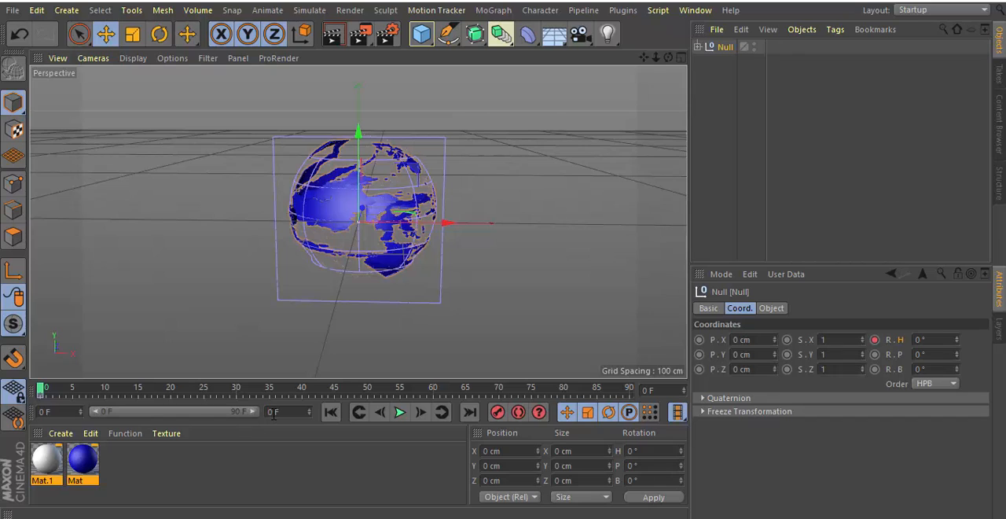
{"action": "type", "text": "120"}
{"action": "key", "text": "Return"}
{"action": "left_click_drag", "start_coordinate": [233, 415], "coordinate": [263, 414]}
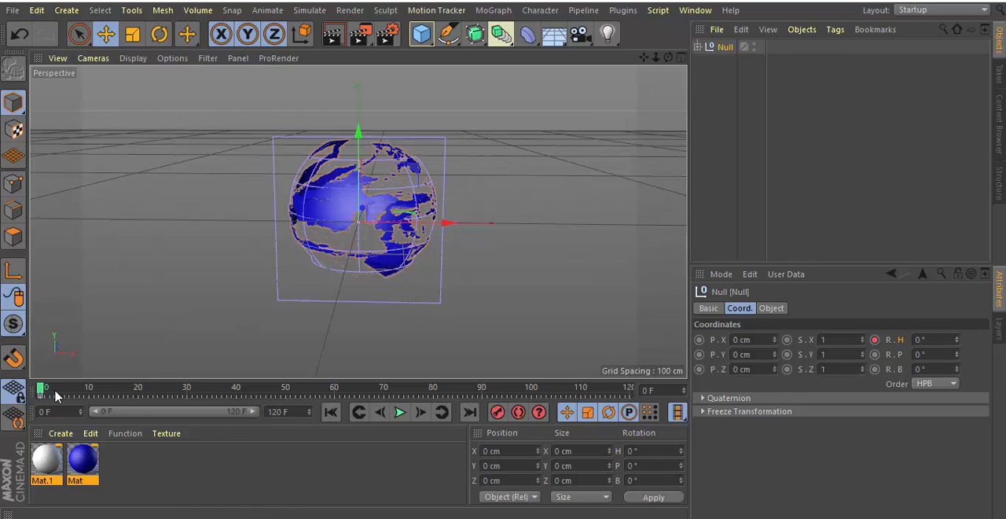
At frame 120, set the Null's heading rotation to 360° and record a keyframe for it.
{"action": "left_click_drag", "start_coordinate": [43, 393], "coordinate": [625, 390]}
{"action": "left_click_drag", "start_coordinate": [632, 422], "coordinate": [634, 416]}
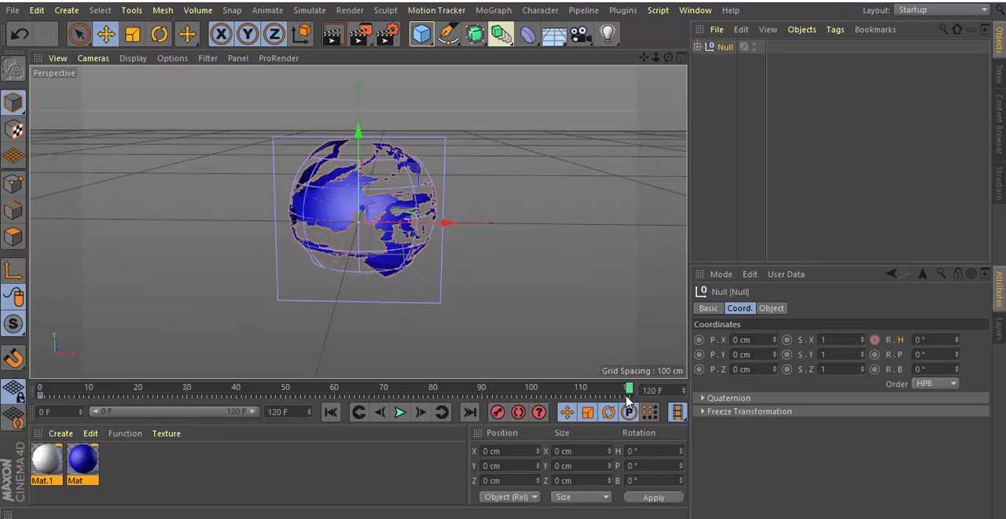
{"action": "left_click", "coordinate": [916, 340]}
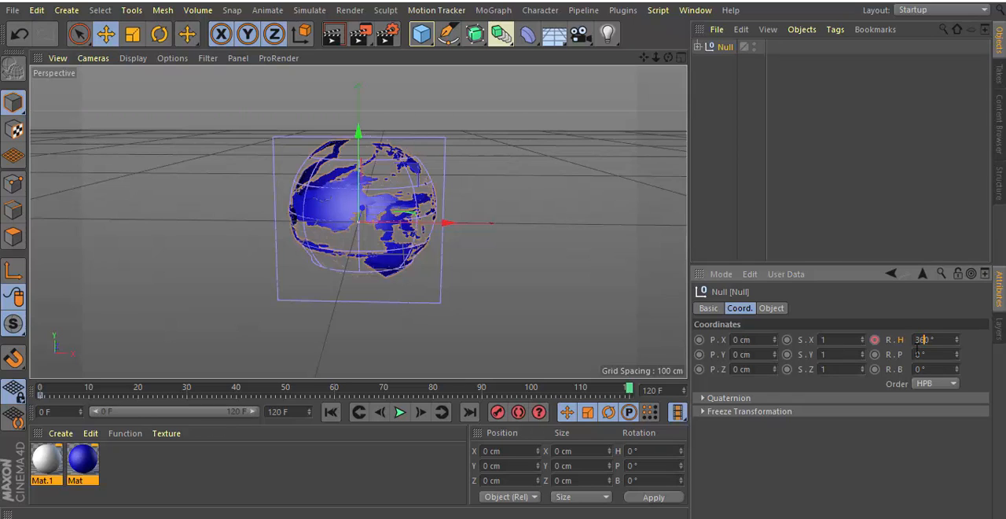
{"action": "type", "text": "36"}
{"action": "left_click", "coordinate": [874, 340], "text": "ctrl"}
Play the globe's rotation animation from the start, stop it, and go to the last frame.
{"action": "left_click", "coordinate": [331, 413]}
{"action": "left_click", "coordinate": [400, 412]}
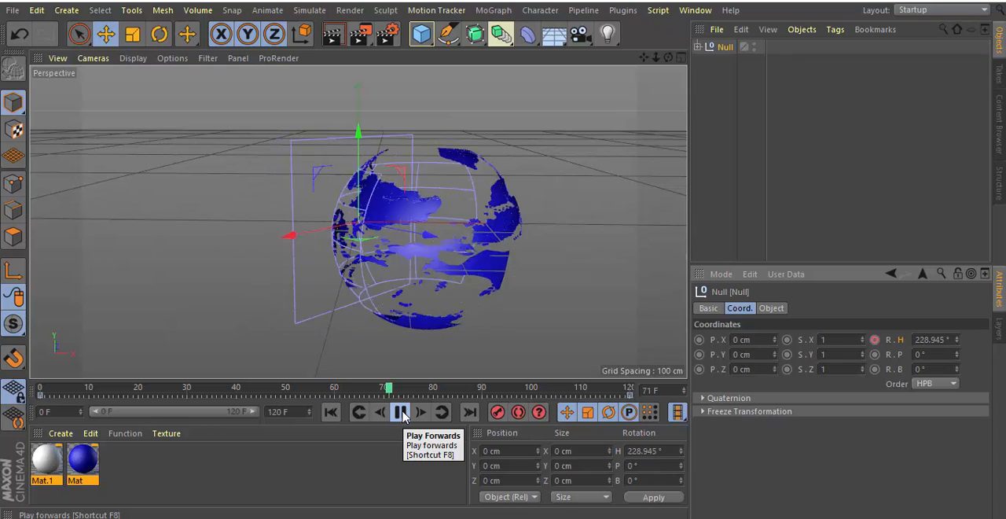
{"action": "left_click", "coordinate": [401, 413]}
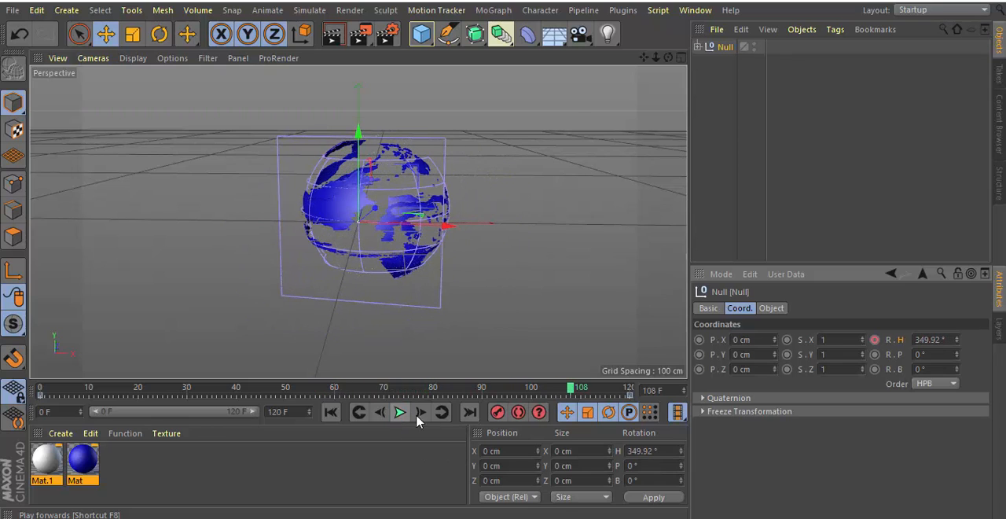
{"action": "left_click", "coordinate": [469, 412]}
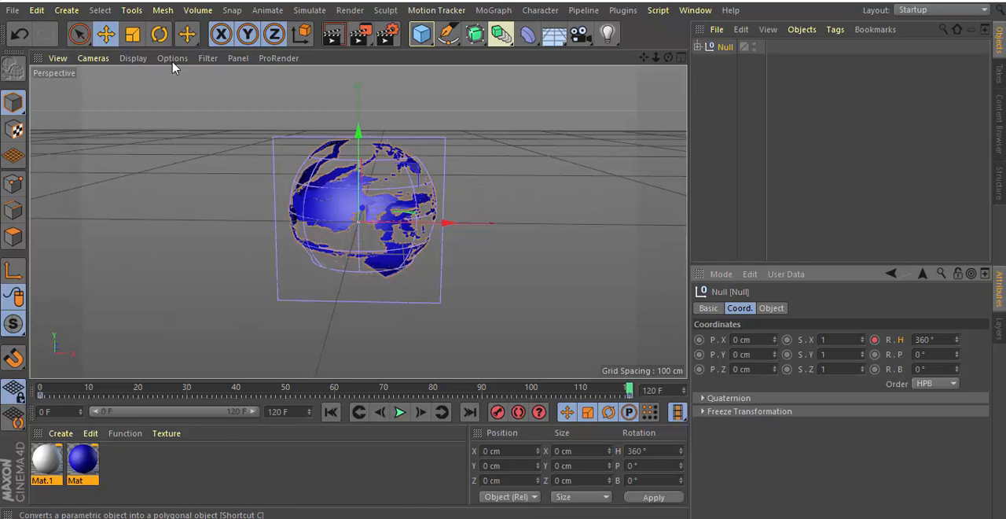
Create a new project and add a Tube primitive to the scene.
{"action": "left_click", "coordinate": [12, 10]}
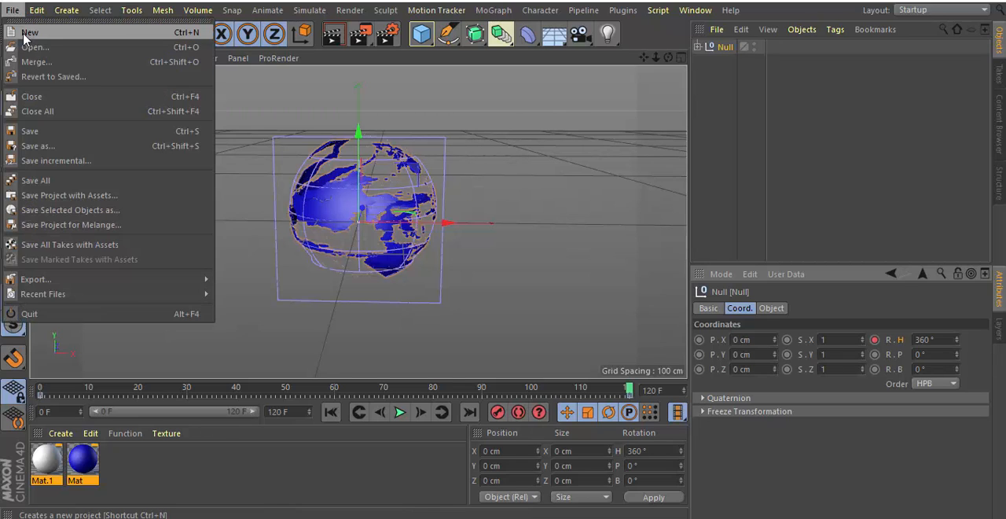
{"action": "left_click", "coordinate": [27, 22]}
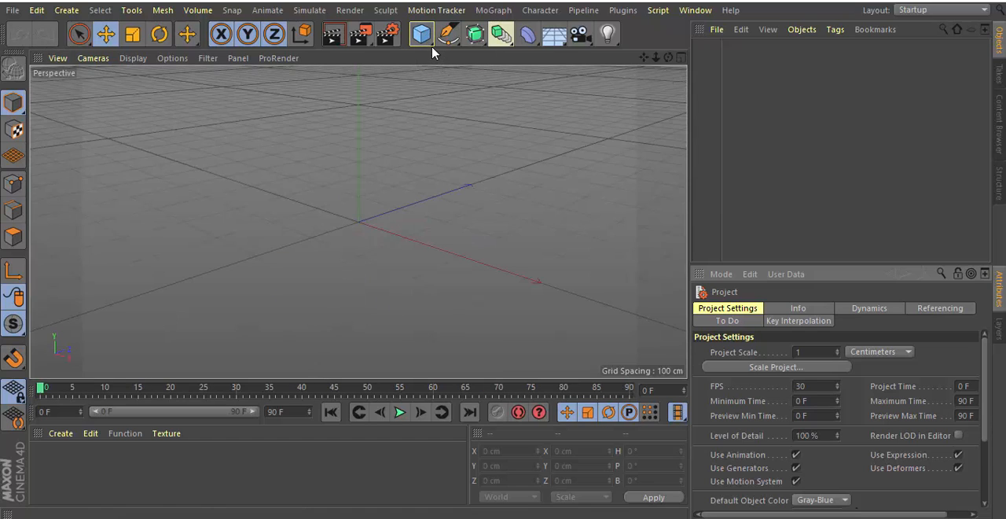
{"action": "left_click_drag", "start_coordinate": [422, 36], "coordinate": [696, 113]}
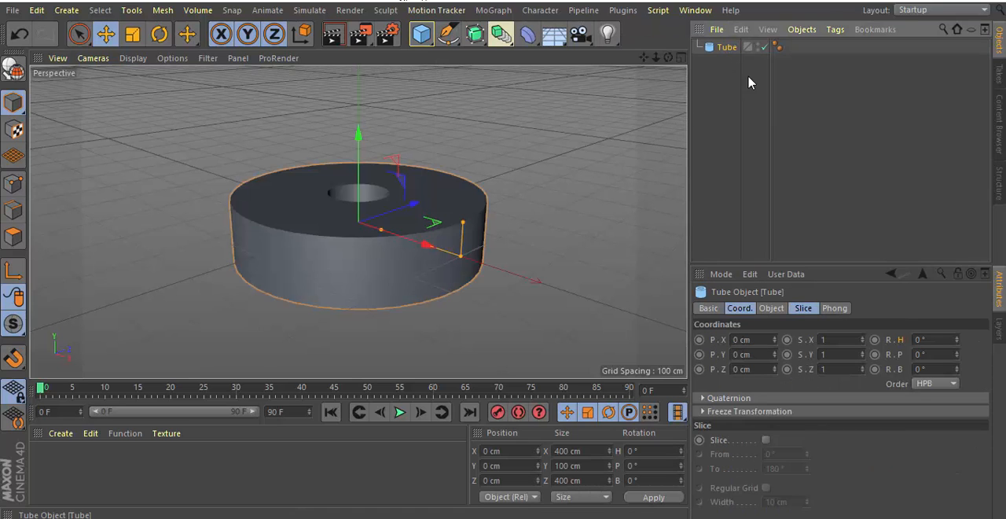
Set the tube's inner radius to 165 cm and height to 22 cm, and enable Slice to make a half ring.
{"action": "left_click", "coordinate": [771, 308]}
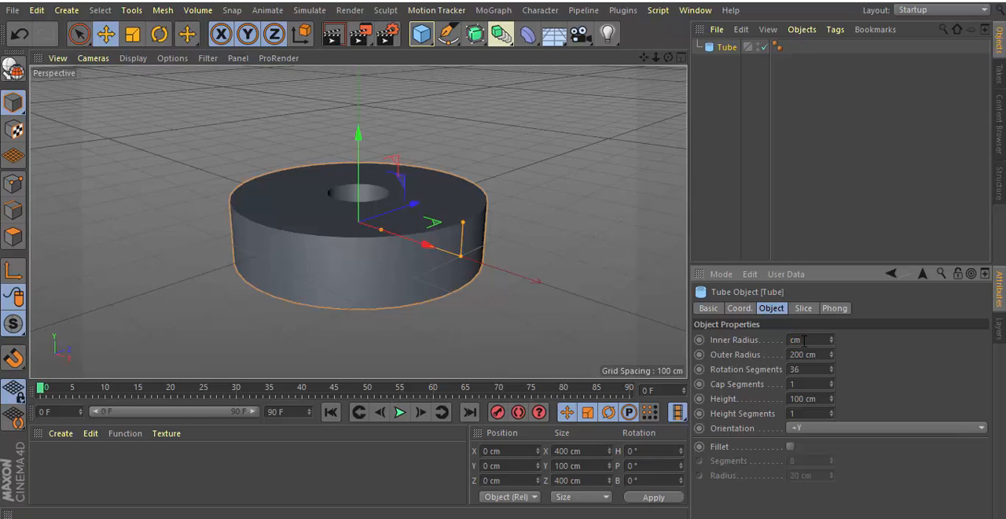
{"action": "key", "text": "Return"}
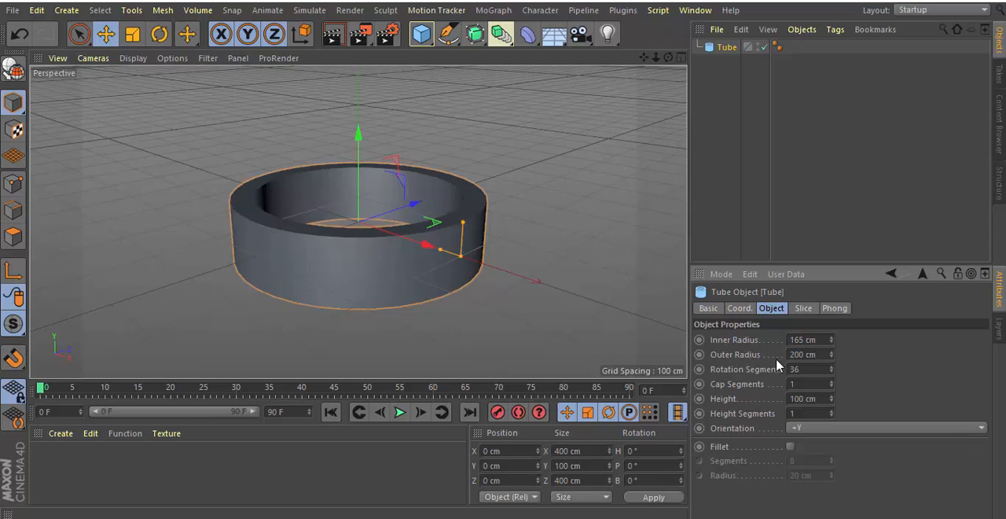
{"action": "double_click", "coordinate": [802, 398]}
{"action": "type", "text": "22"}
{"action": "key", "text": "Return"}
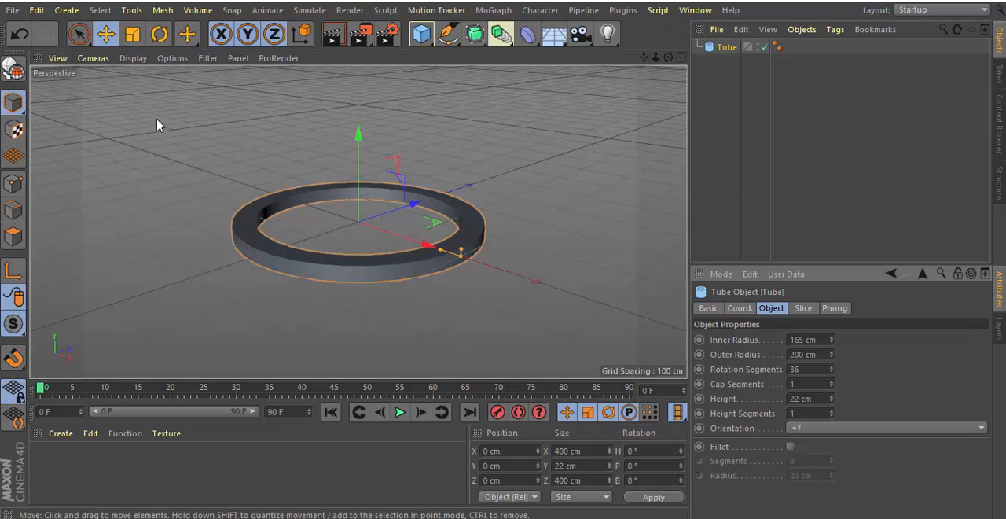
{"action": "left_click", "coordinate": [812, 311]}
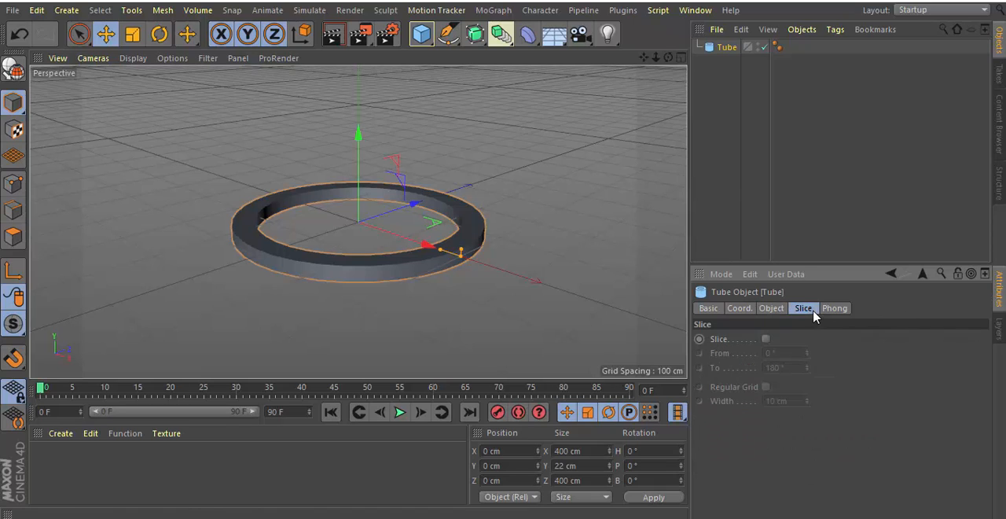
{"action": "left_click", "coordinate": [766, 340]}
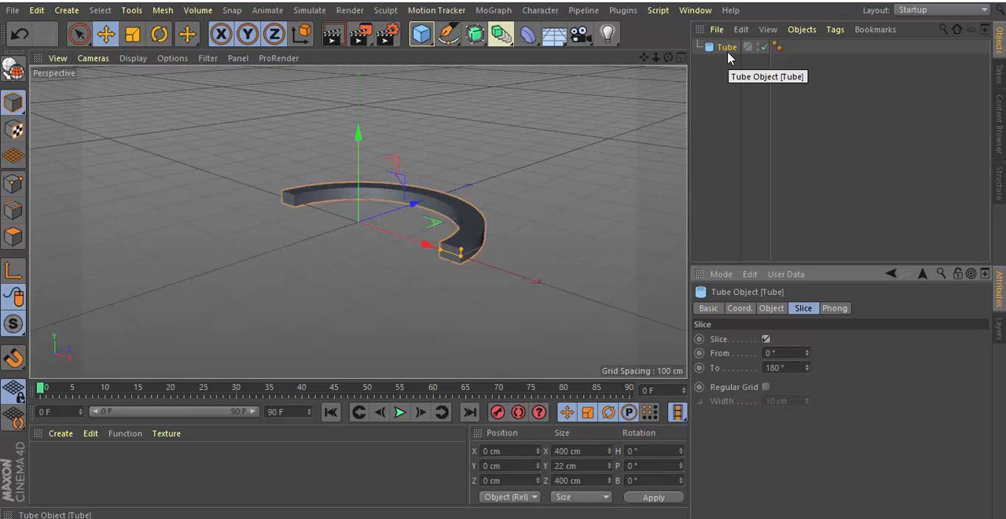
Duplicate the half ring twice, raising the copies along Y to about 84 cm and about 288 cm.
{"action": "left_click_drag", "start_coordinate": [727, 49], "coordinate": [725, 70], "text": "ctrl"}
{"action": "left_click_drag", "start_coordinate": [353, 135], "coordinate": [350, 88]}
{"action": "left_click_drag", "start_coordinate": [644, 58], "coordinate": [648, 65]}
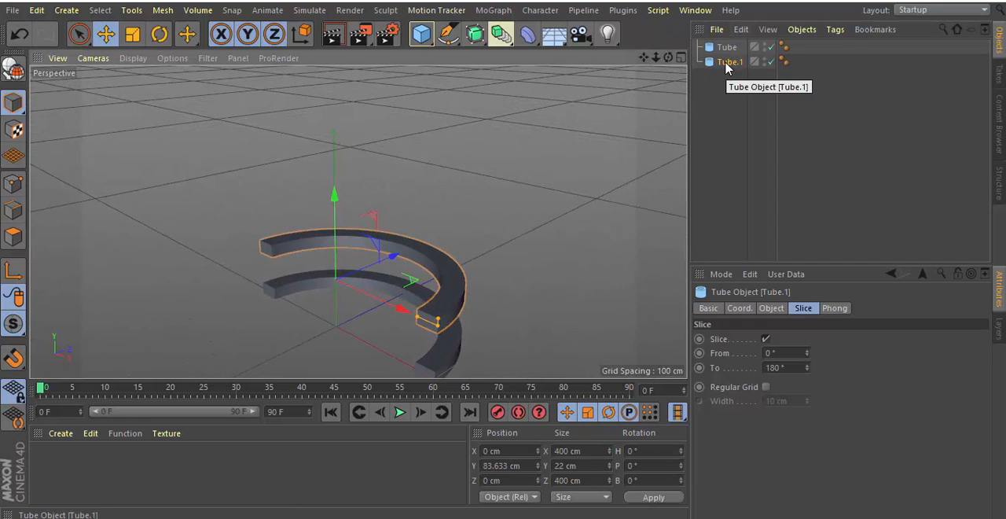
{"action": "left_click_drag", "start_coordinate": [723, 62], "coordinate": [721, 80], "text": "ctrl"}
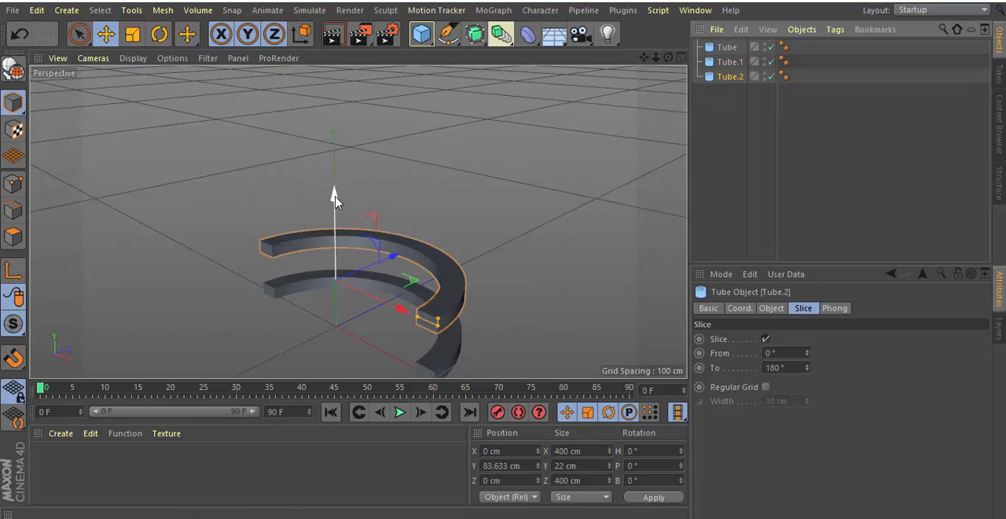
{"action": "left_click_drag", "start_coordinate": [334, 200], "coordinate": [334, 90]}
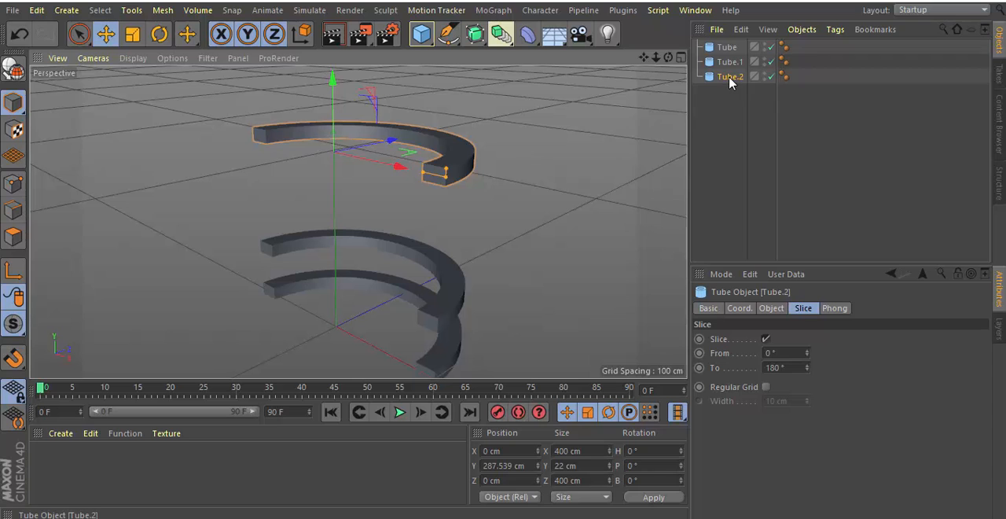
Duplicate the uppermost half ring and raise the copy along Y to about 405 cm.
{"action": "mouse_move", "coordinate": [727, 77]}
{"action": "left_mouse_down", "text": "ctrl"}
{"action": "mouse_move", "coordinate": [718, 102]}
{"action": "mouse_move", "coordinate": [720, 93]}
{"action": "left_mouse_up", "text": "ctrl"}
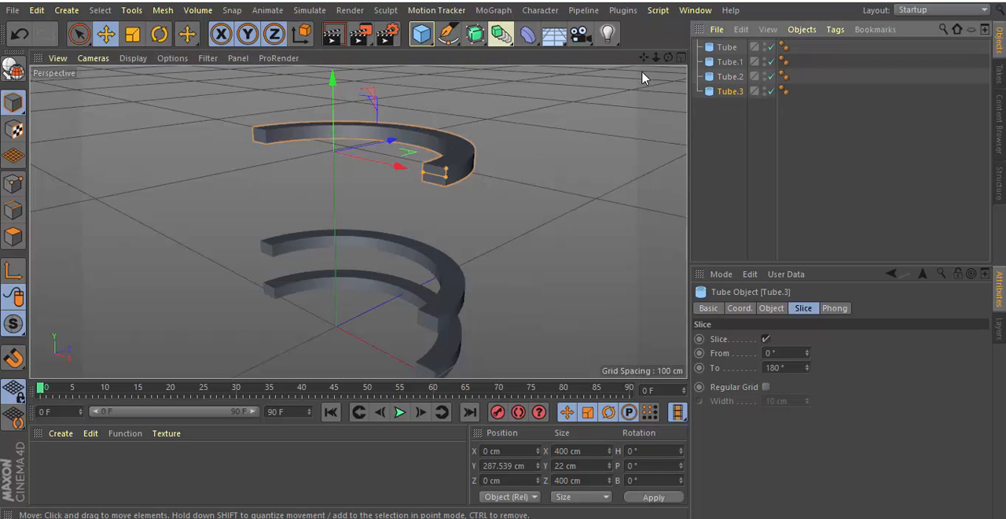
{"action": "left_click_drag", "start_coordinate": [644, 58], "coordinate": [617, 105]}
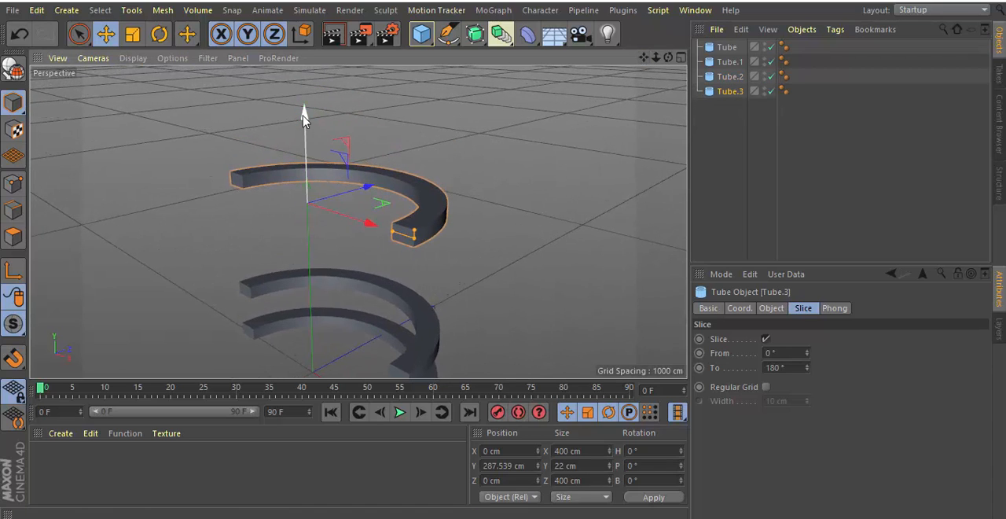
{"action": "left_click_drag", "start_coordinate": [305, 114], "coordinate": [305, 45]}
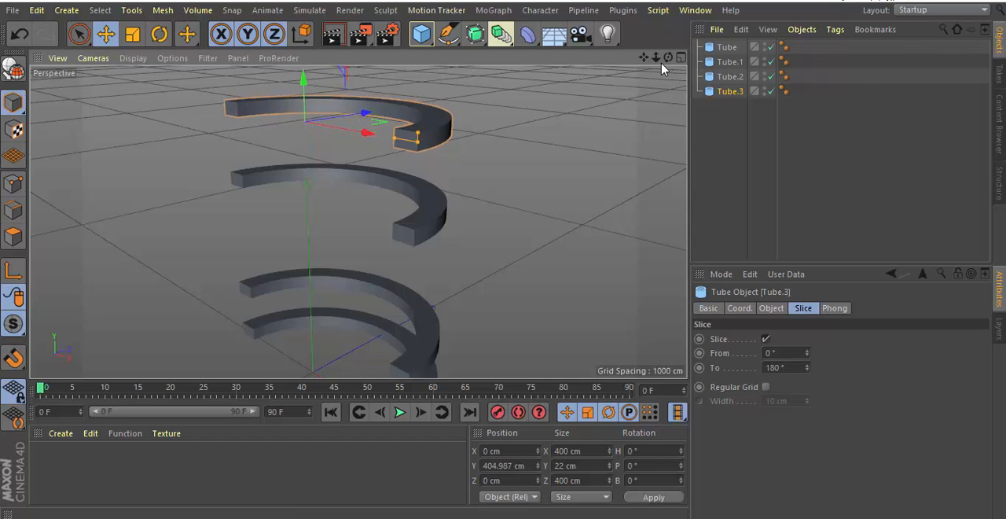
{"action": "left_click_drag", "start_coordinate": [656, 57], "coordinate": [655, 62]}
{"action": "middle_click_drag", "start_coordinate": [462, 278], "coordinate": [466, 246], "text": "alt"}
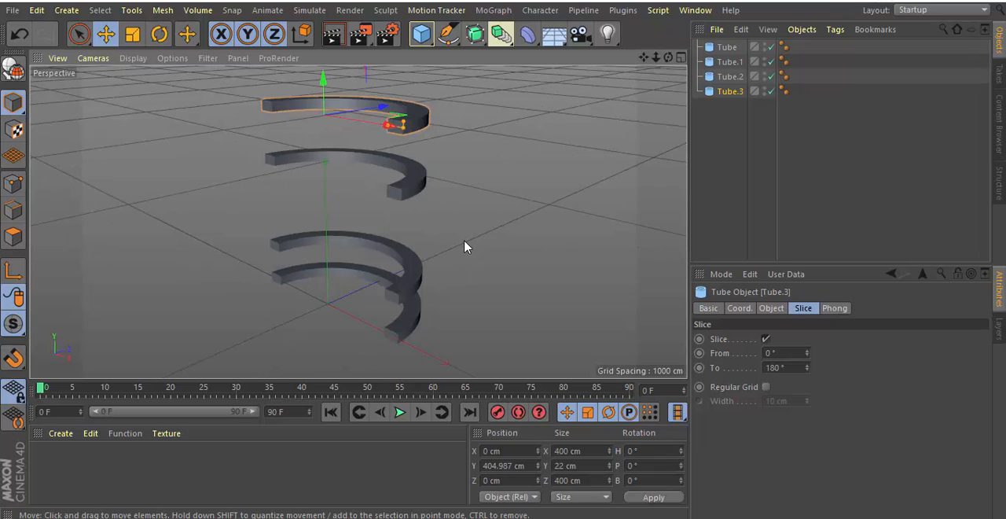
At frame 1, set the lowest tube's Visible in Editor and Visible in Renderer to Off and keyframe both.
{"action": "left_click", "coordinate": [727, 49]}
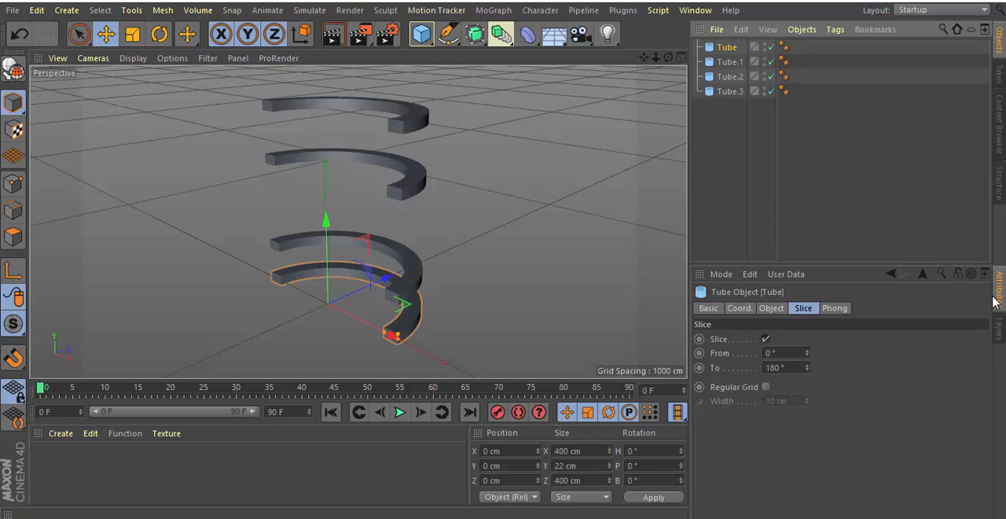
{"action": "left_click", "coordinate": [708, 308]}
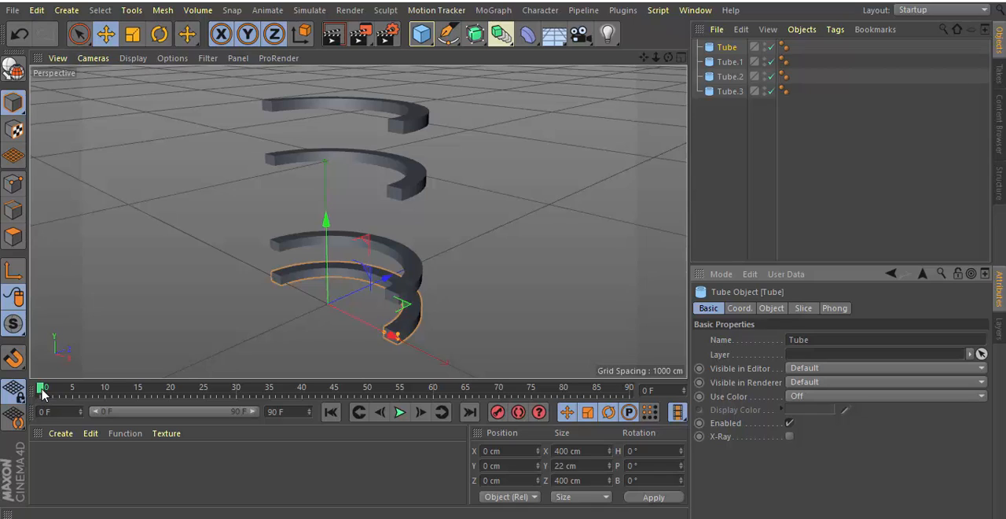
{"action": "left_click_drag", "start_coordinate": [43, 393], "coordinate": [49, 395]}
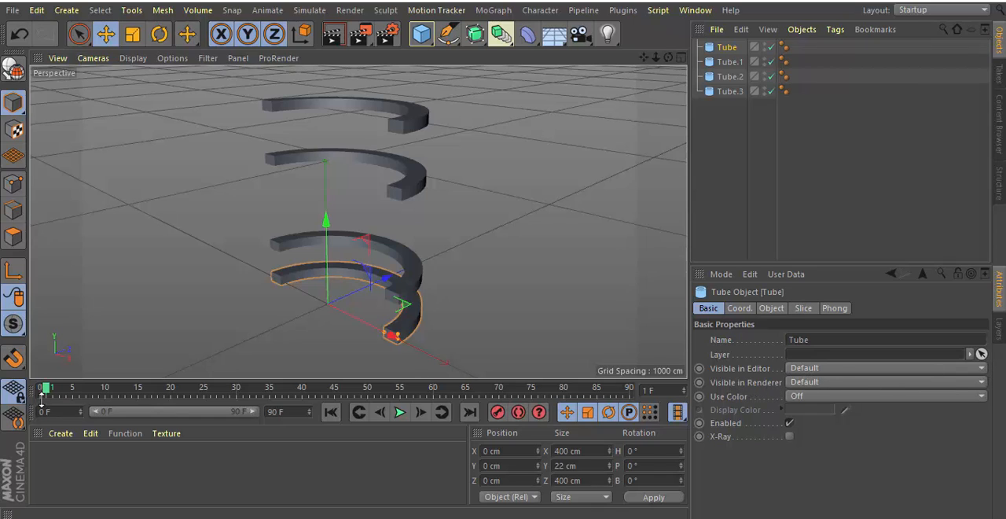
{"action": "left_click", "coordinate": [980, 370]}
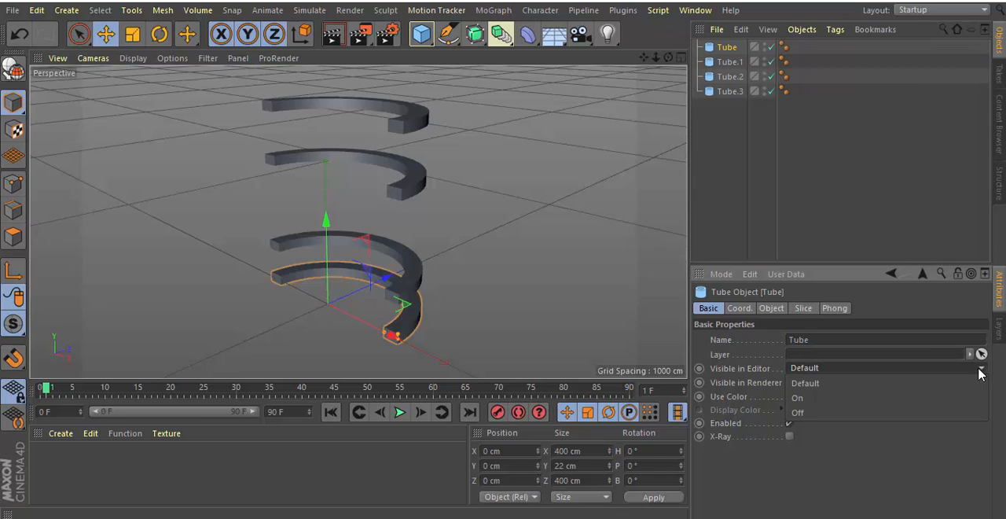
{"action": "left_click", "coordinate": [859, 414]}
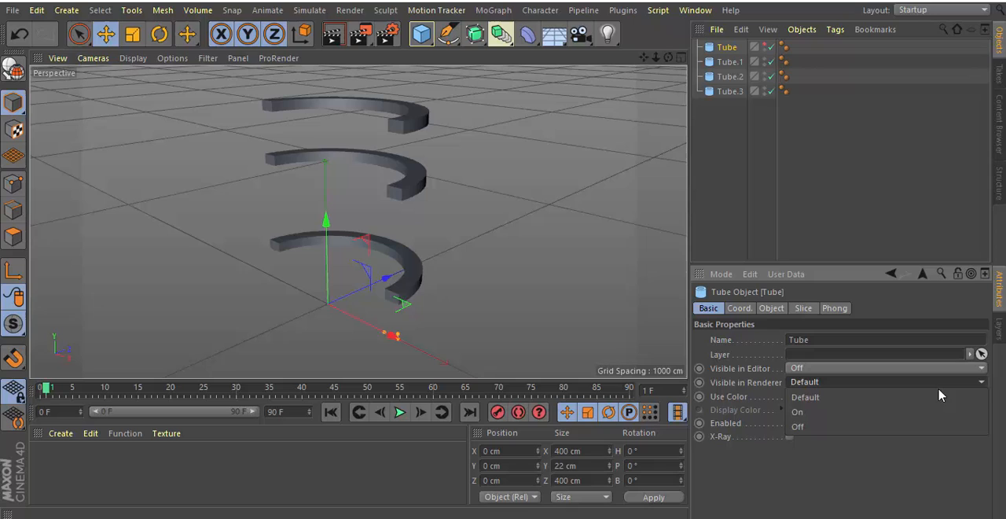
{"action": "left_click", "coordinate": [849, 426]}
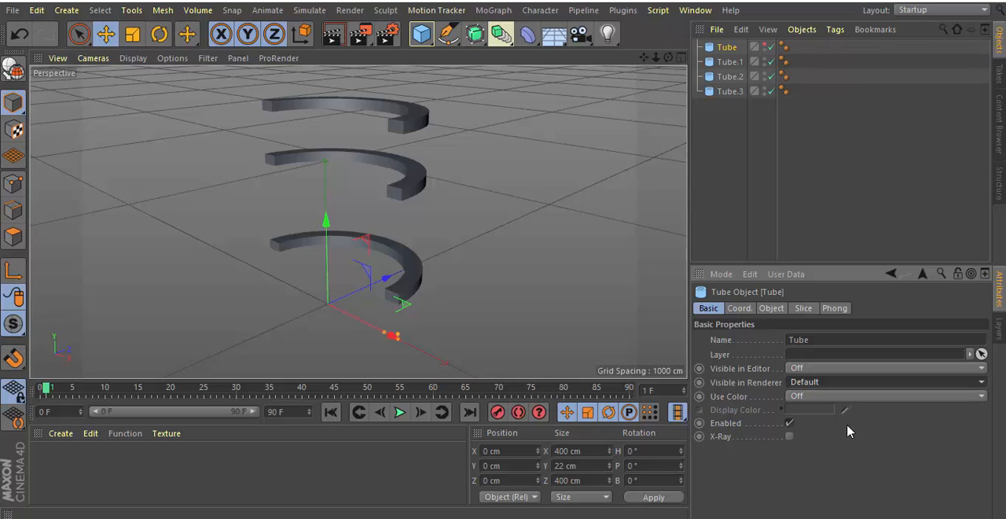
{"action": "left_click", "coordinate": [700, 369]}
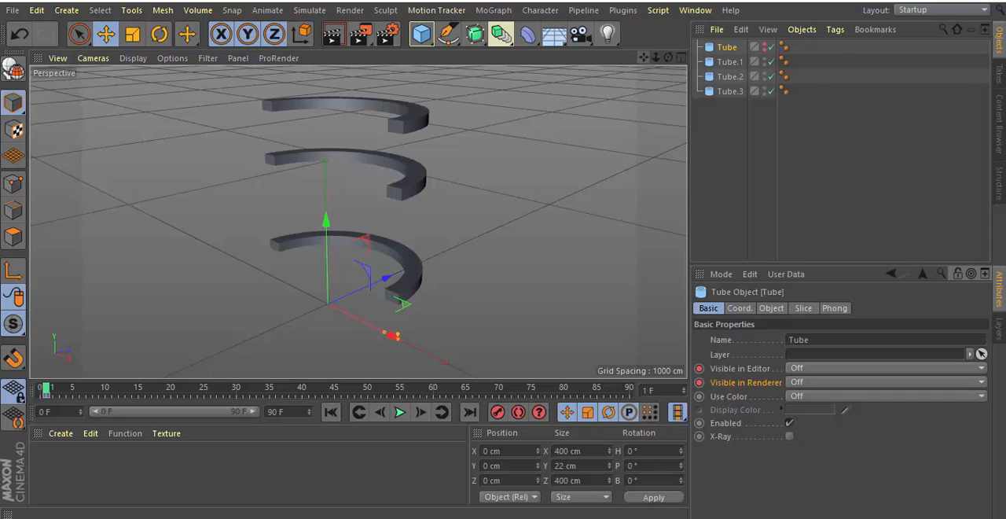
At frame 2, set the lowest tube's Visible in Editor and Visible in Renderer to On and keyframe both.
{"action": "left_click_drag", "start_coordinate": [644, 57], "coordinate": [631, 1]}
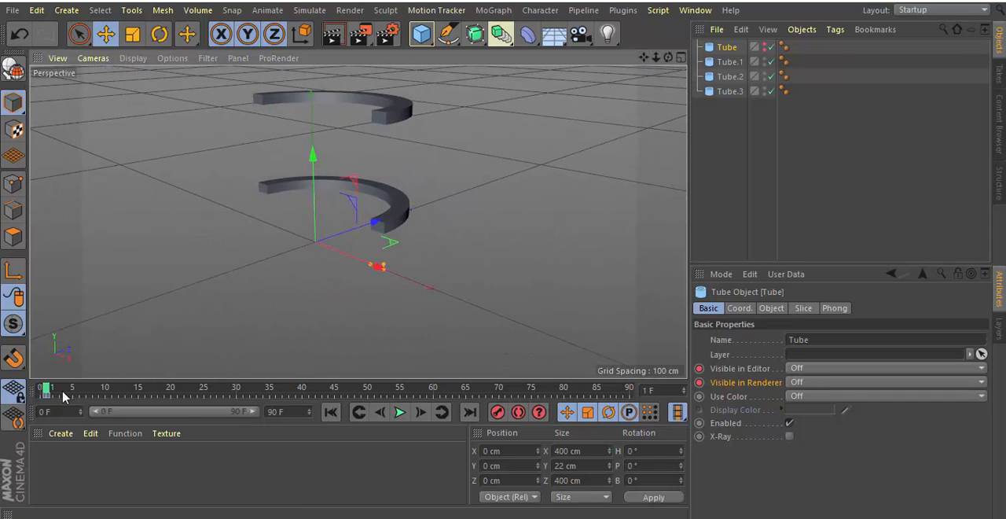
{"action": "left_click_drag", "start_coordinate": [47, 388], "coordinate": [52, 390]}
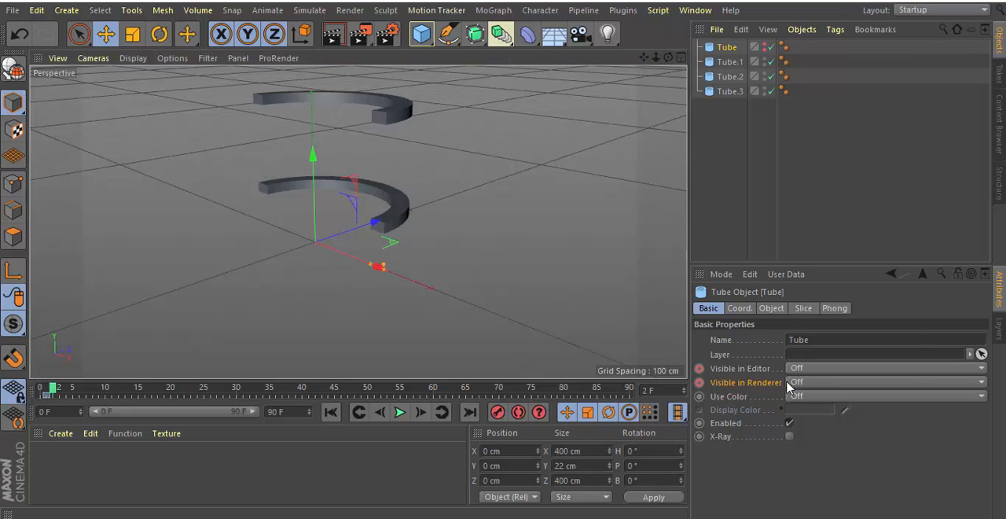
{"action": "left_click", "coordinate": [982, 369]}
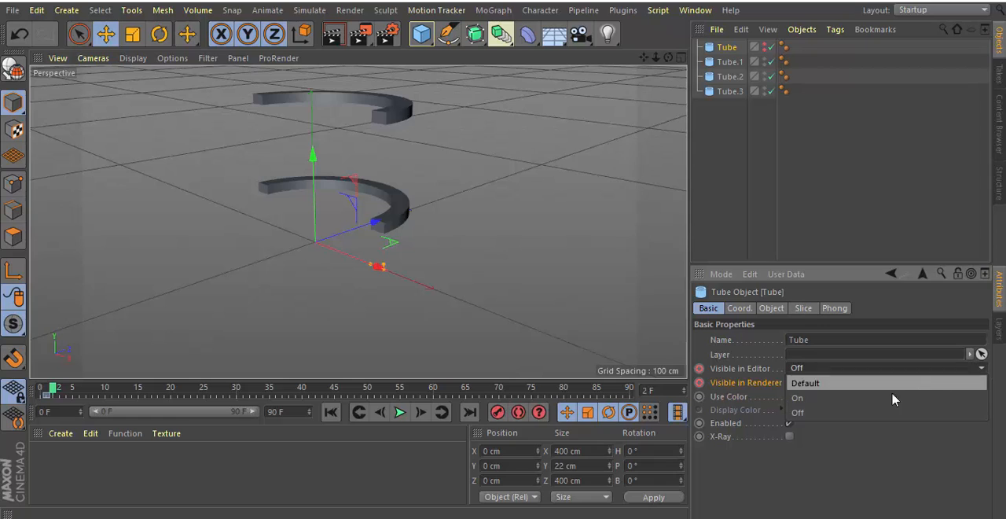
{"action": "left_click", "coordinate": [888, 400]}
{"action": "left_click", "coordinate": [982, 382]}
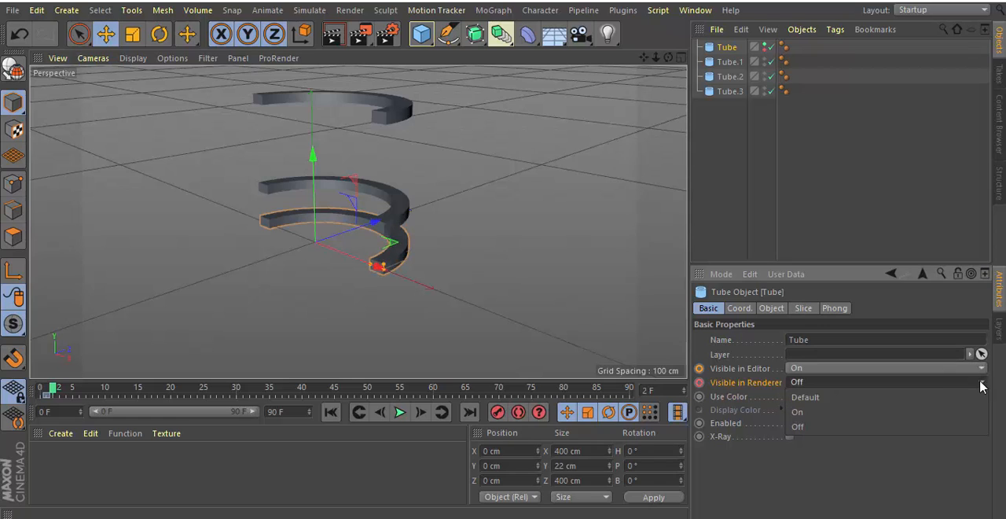
{"action": "left_click", "coordinate": [853, 414]}
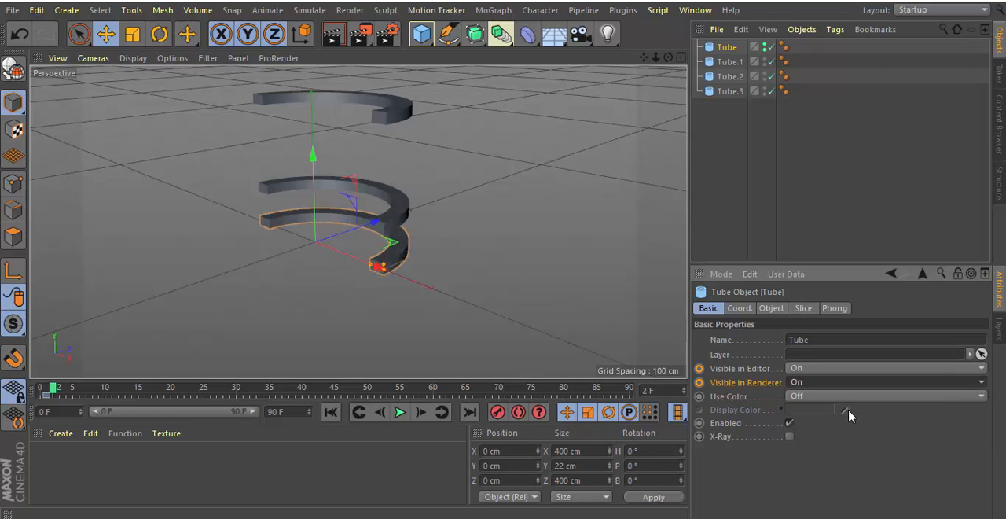
{"action": "left_click", "coordinate": [700, 370]}
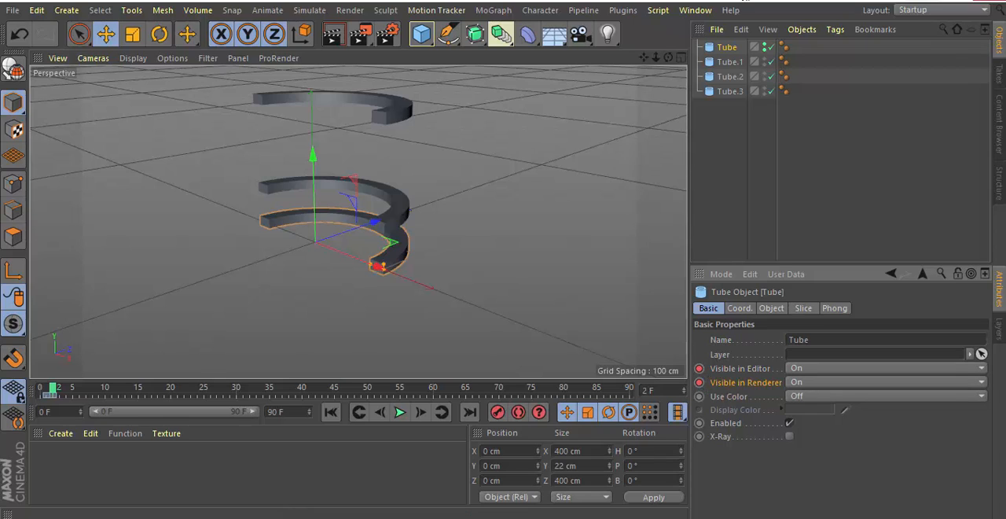
Set the lowest tube's slice To angle to 0° at frame 2 and keyframe it.
{"action": "left_click", "coordinate": [803, 309]}
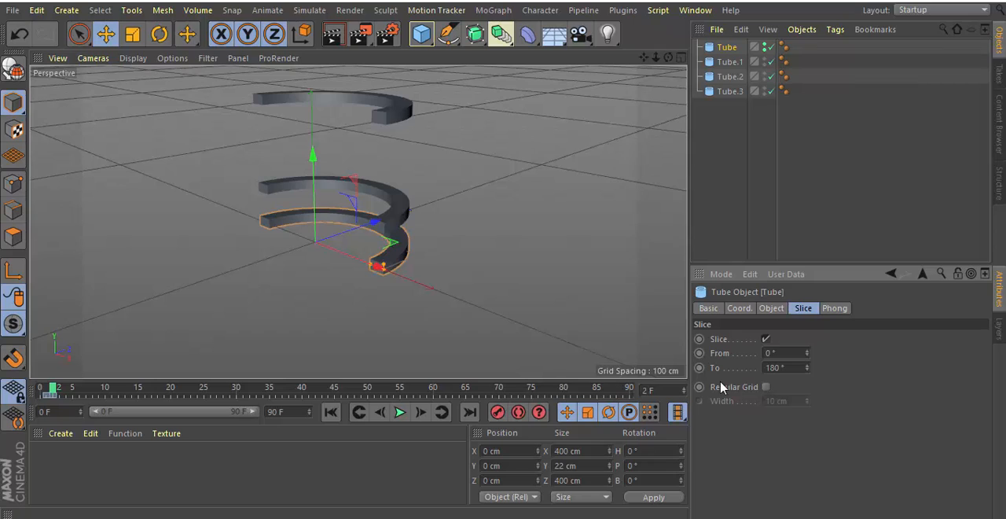
{"action": "double_click", "coordinate": [765, 368]}
{"action": "left_click", "coordinate": [700, 368]}
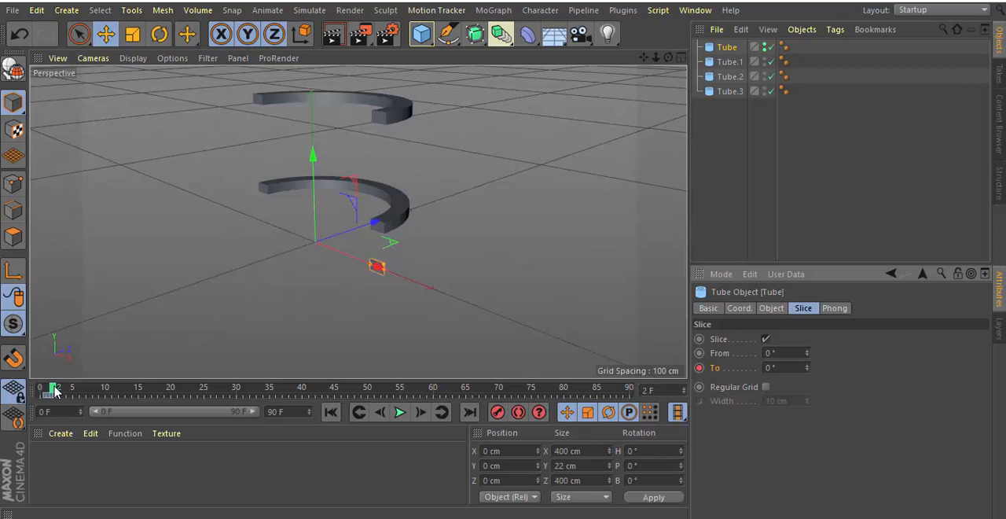
At frame 30, set the lowest tube's slice To angle to 180°, keyframe it, and scrub through the growth animation.
{"action": "left_click_drag", "start_coordinate": [55, 391], "coordinate": [239, 411]}
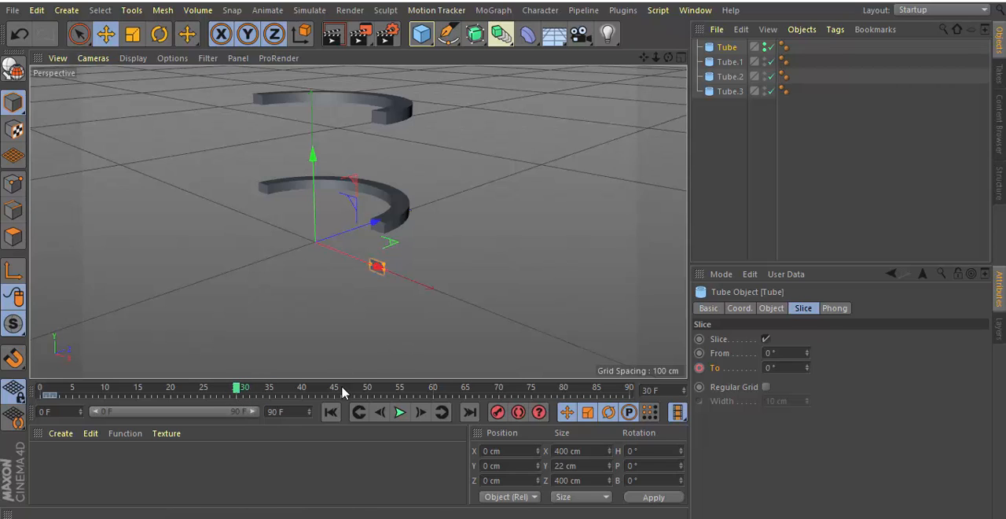
{"action": "left_click", "coordinate": [766, 367]}
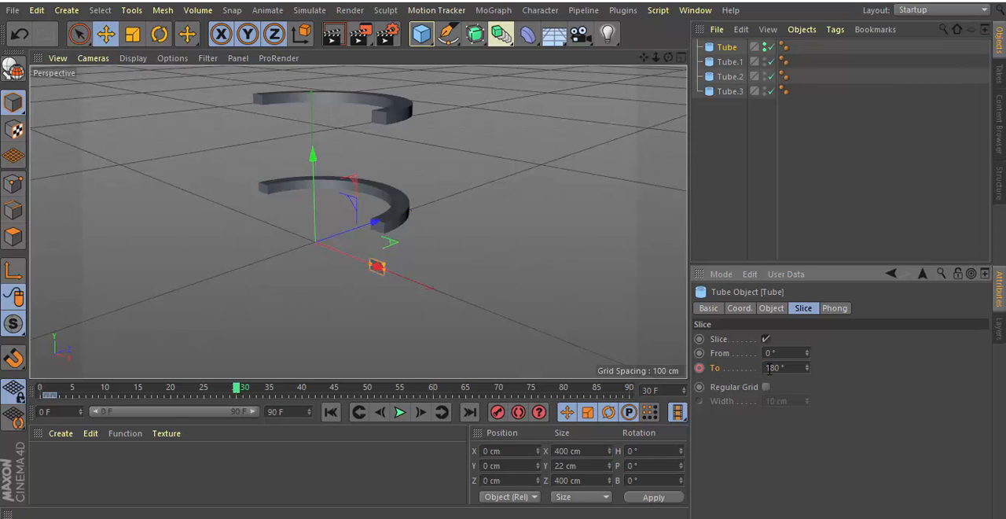
{"action": "left_click", "coordinate": [699, 368]}
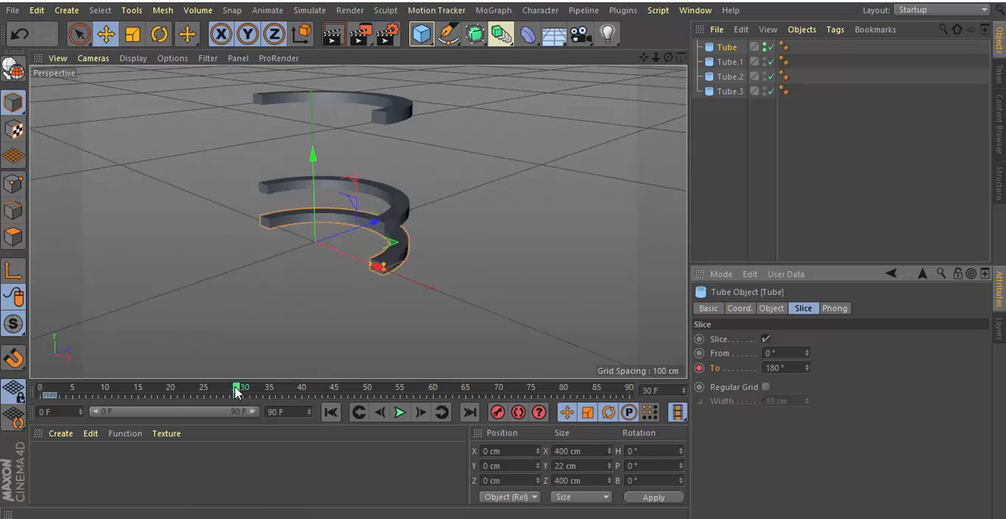
{"action": "left_click_drag", "start_coordinate": [236, 390], "coordinate": [45, 402]}
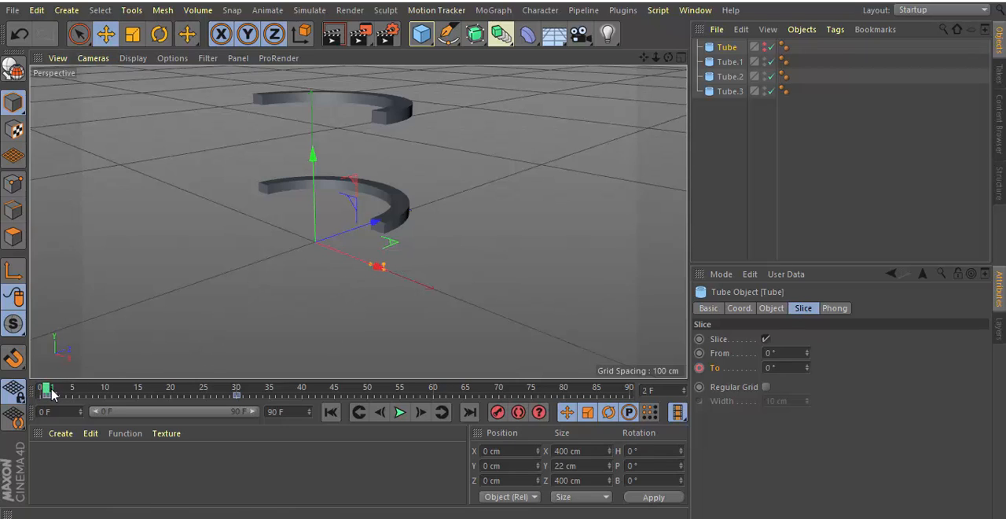
{"action": "left_click", "coordinate": [52, 395]}
{"action": "left_click_drag", "start_coordinate": [55, 394], "coordinate": [237, 414]}
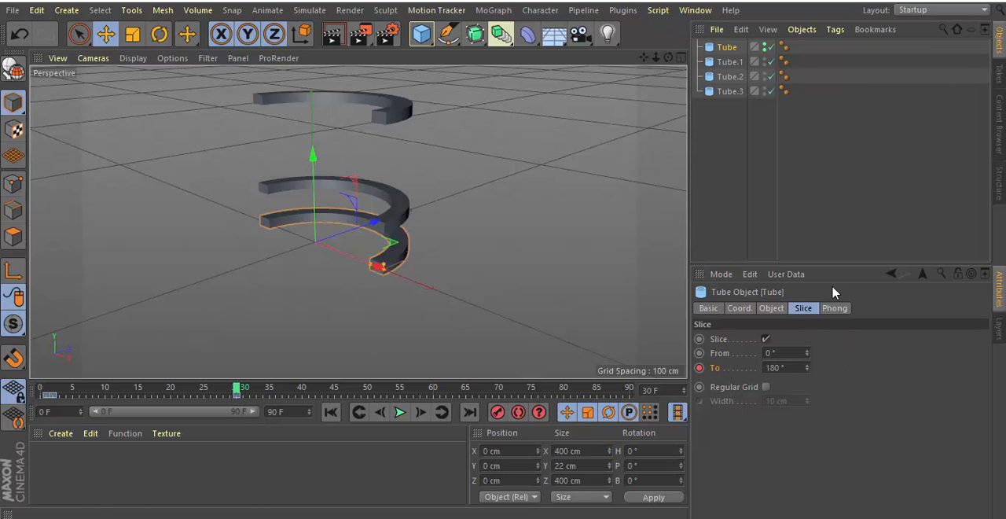
At frame 31, set Tube.1's Visible in Editor and Visible in Renderer to Off and keyframe both.
{"action": "left_click", "coordinate": [726, 63]}
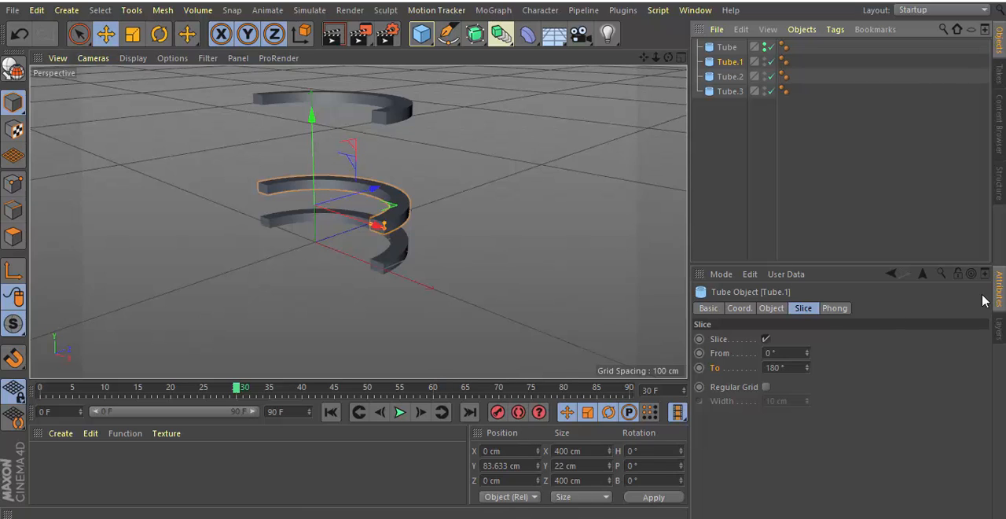
{"action": "left_click", "coordinate": [707, 308]}
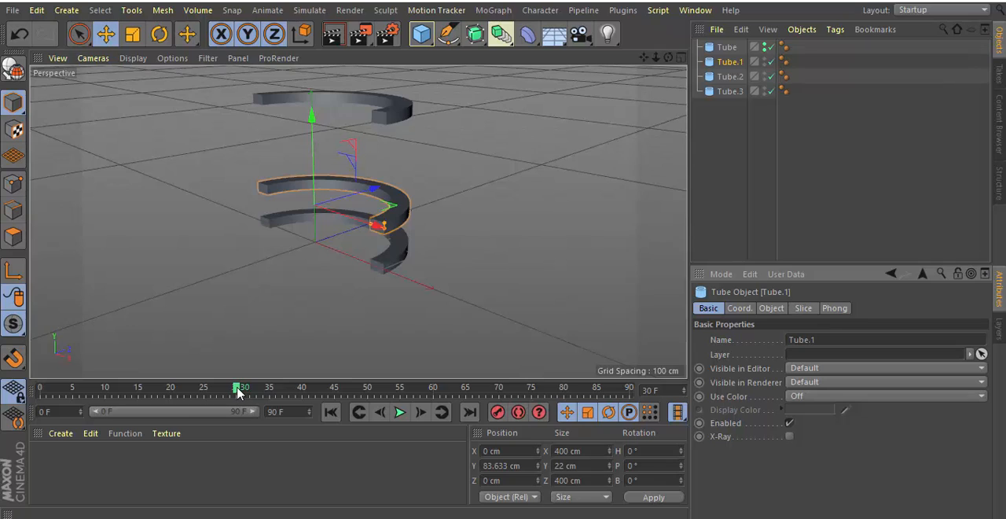
{"action": "left_click_drag", "start_coordinate": [237, 391], "coordinate": [244, 393]}
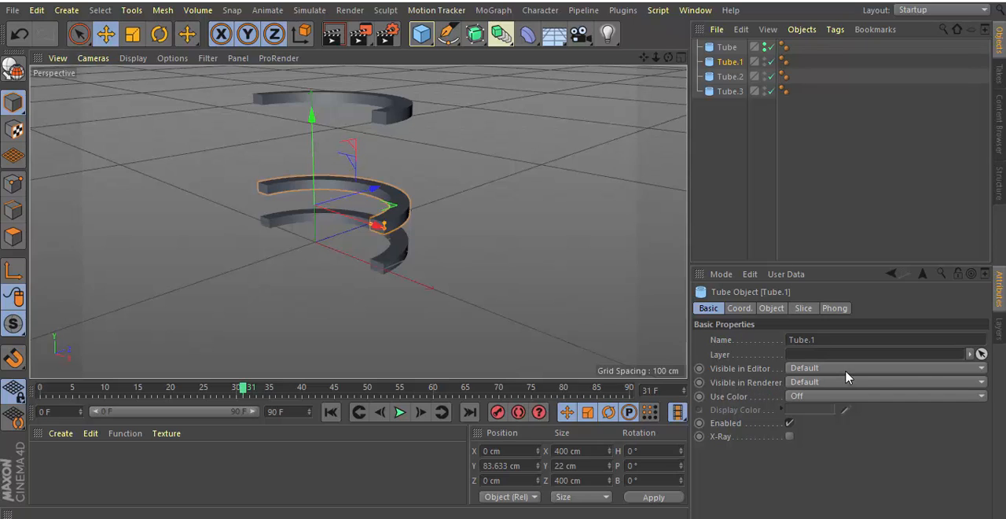
{"action": "left_click", "coordinate": [983, 368]}
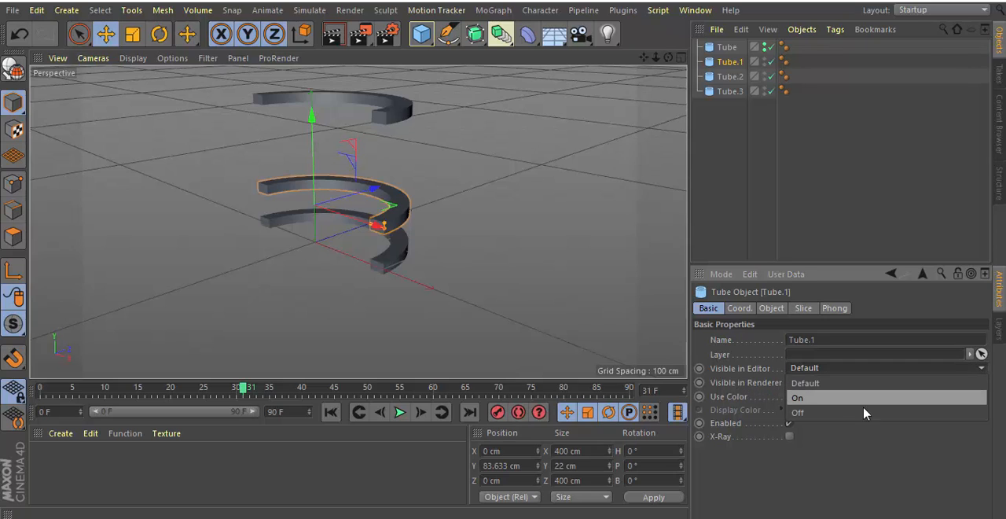
{"action": "left_click", "coordinate": [914, 404]}
{"action": "left_click", "coordinate": [981, 382]}
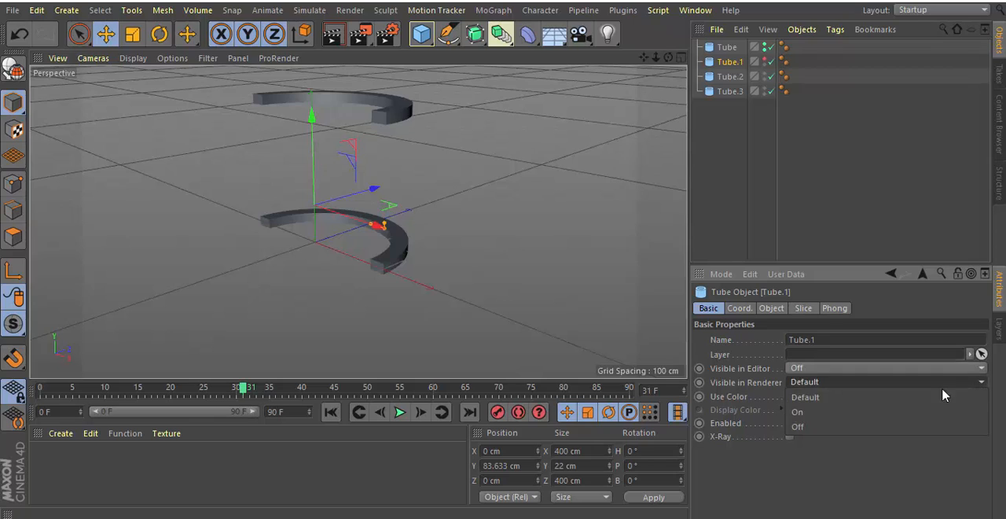
{"action": "left_click", "coordinate": [846, 427]}
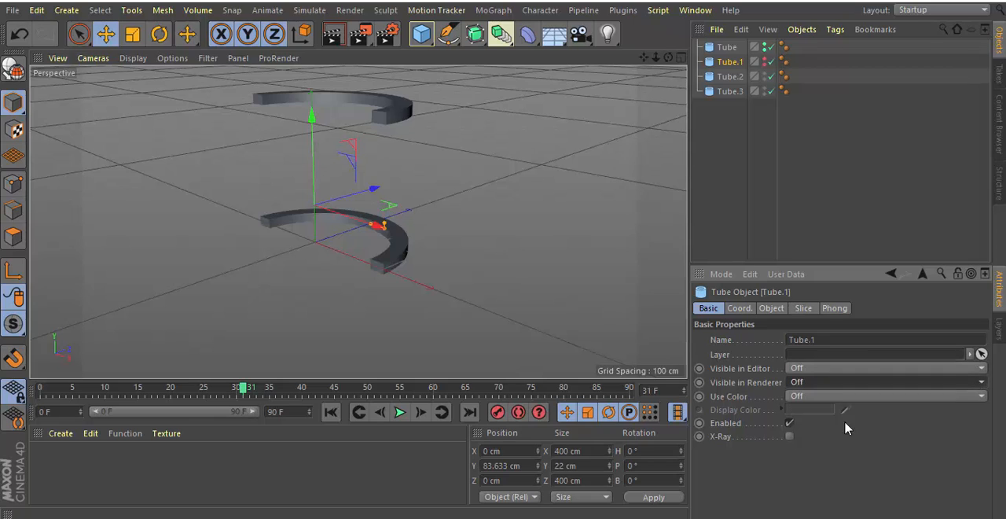
{"action": "left_click", "coordinate": [698, 368], "text": "ctrl"}
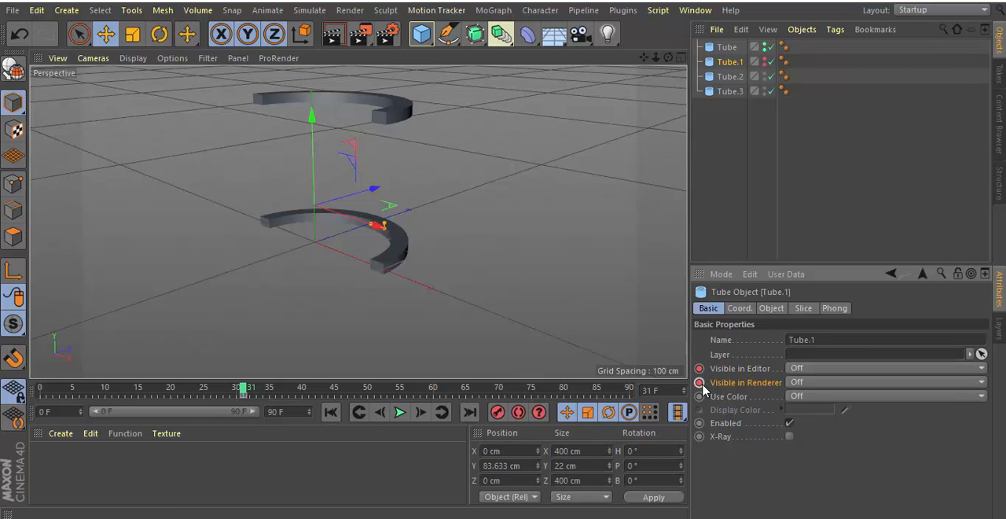
At frame 32, set Tube.1's Visible in Editor and Visible in Renderer to On and keyframe both.
{"action": "left_click", "coordinate": [246, 390]}
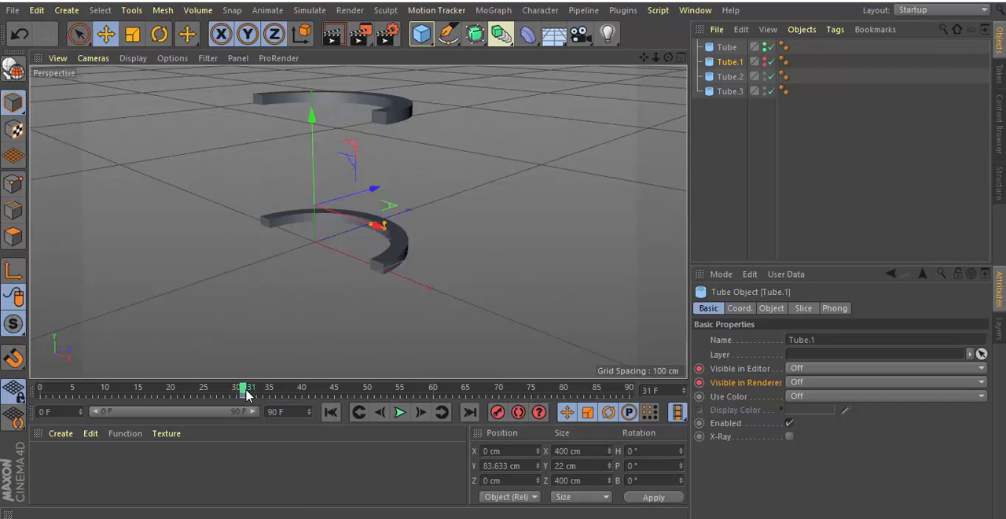
{"action": "left_click_drag", "start_coordinate": [245, 393], "coordinate": [254, 393]}
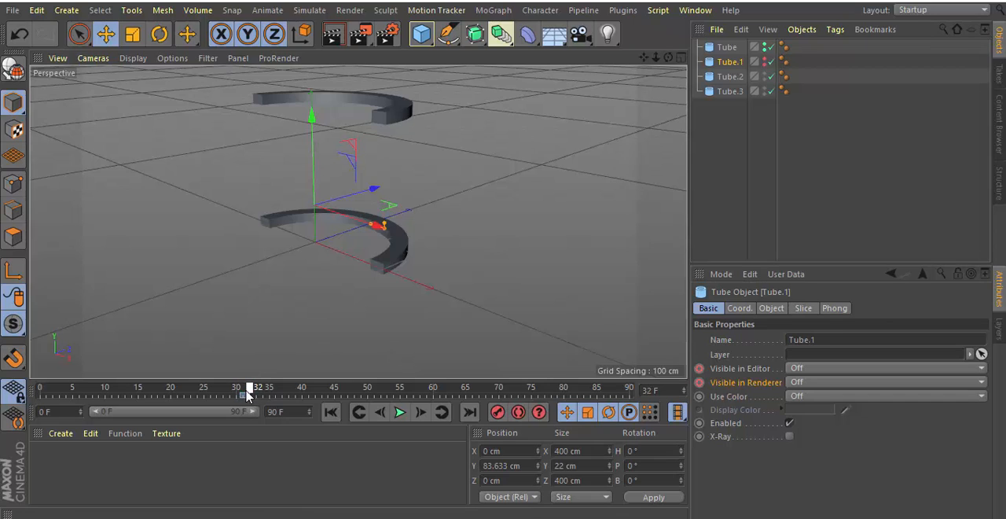
{"action": "left_click", "coordinate": [980, 374]}
{"action": "left_click", "coordinate": [903, 396]}
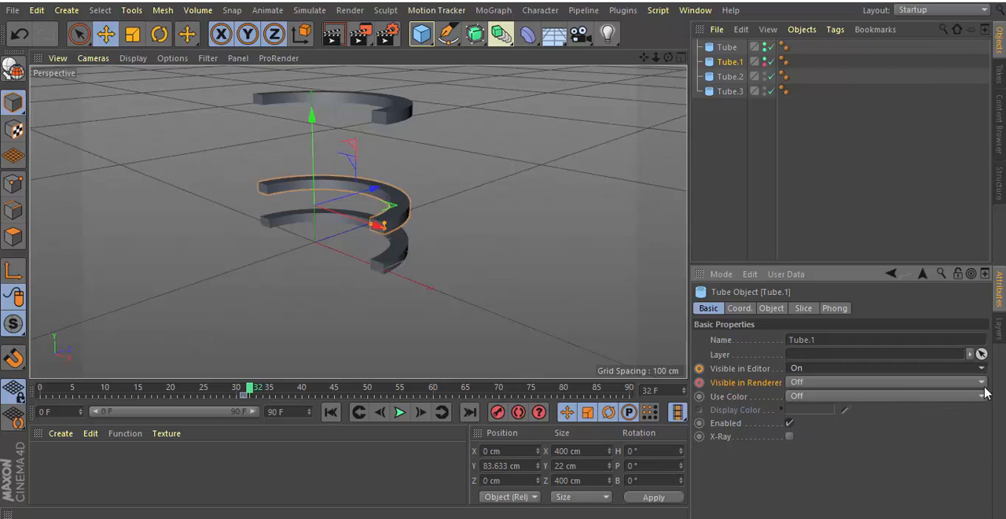
{"action": "left_click", "coordinate": [980, 385]}
{"action": "left_click", "coordinate": [901, 414]}
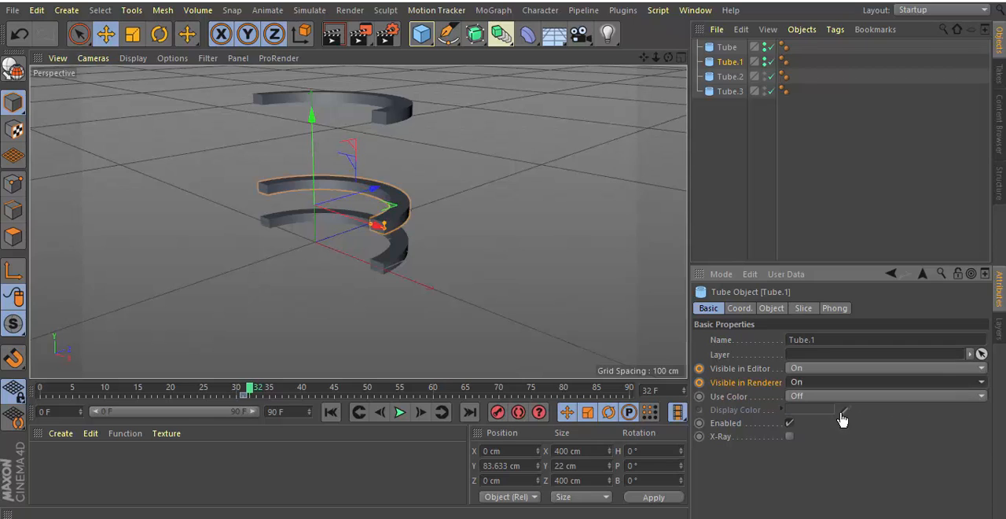
{"action": "left_click", "coordinate": [698, 368]}
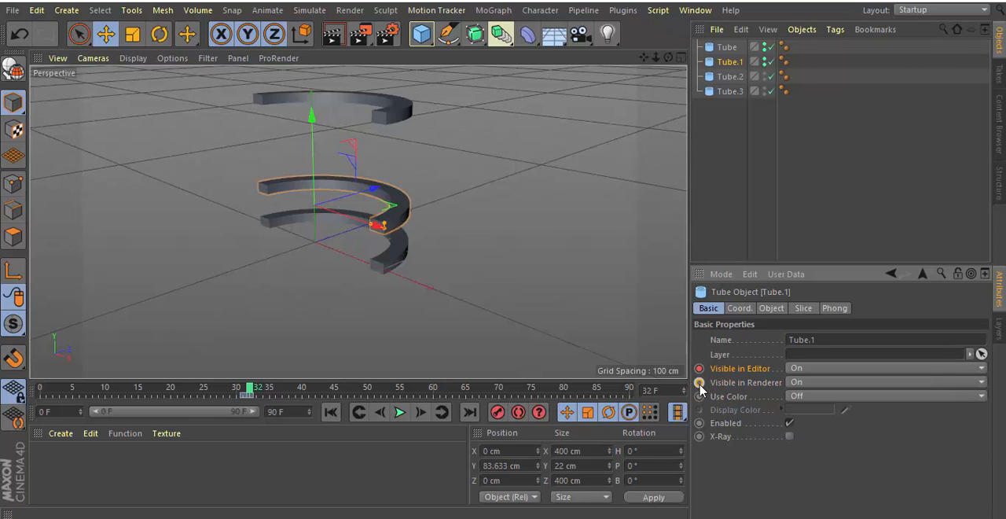
{"action": "left_click", "coordinate": [698, 382]}
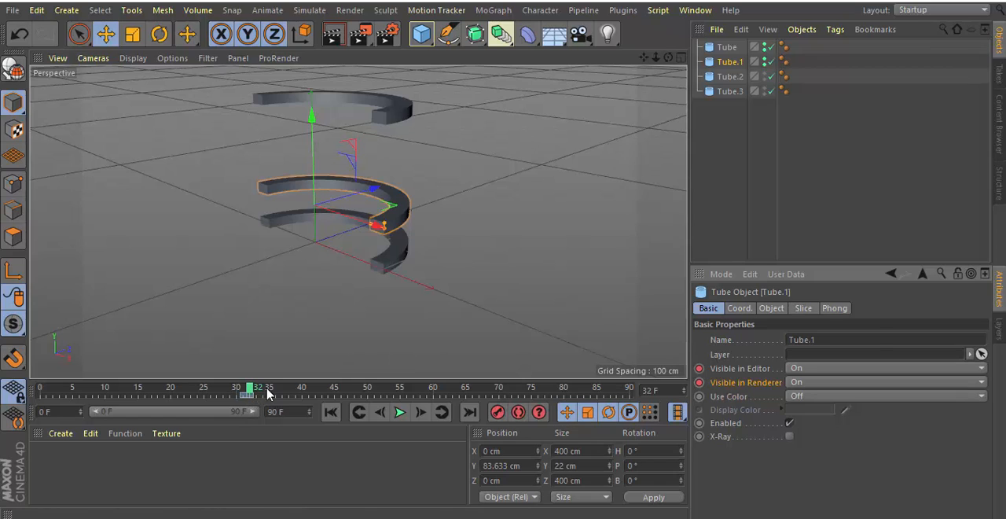
Keyframe Tube.1's slice To angle at 0° on frame 32 and at -180° on frame 60.
{"action": "left_click", "coordinate": [804, 308]}
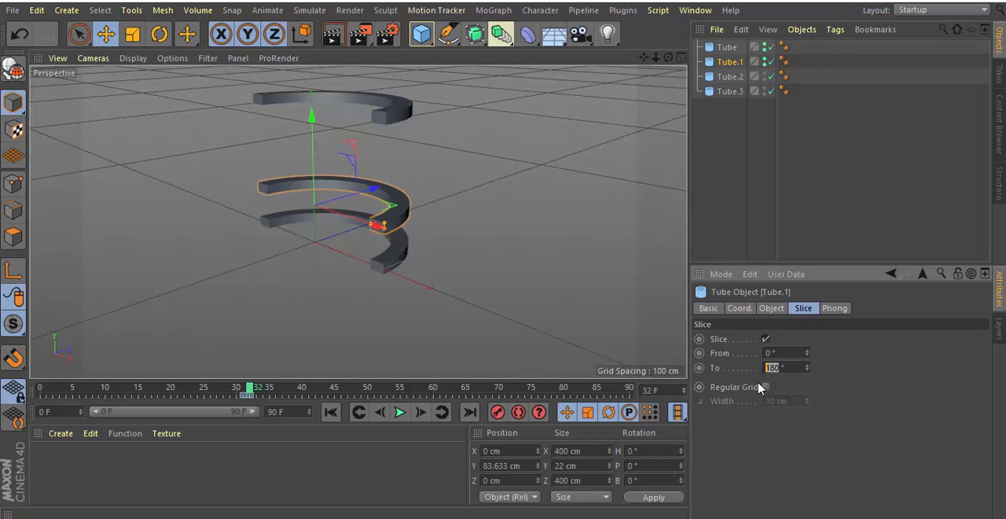
{"action": "left_click", "coordinate": [698, 367], "text": "ctrl"}
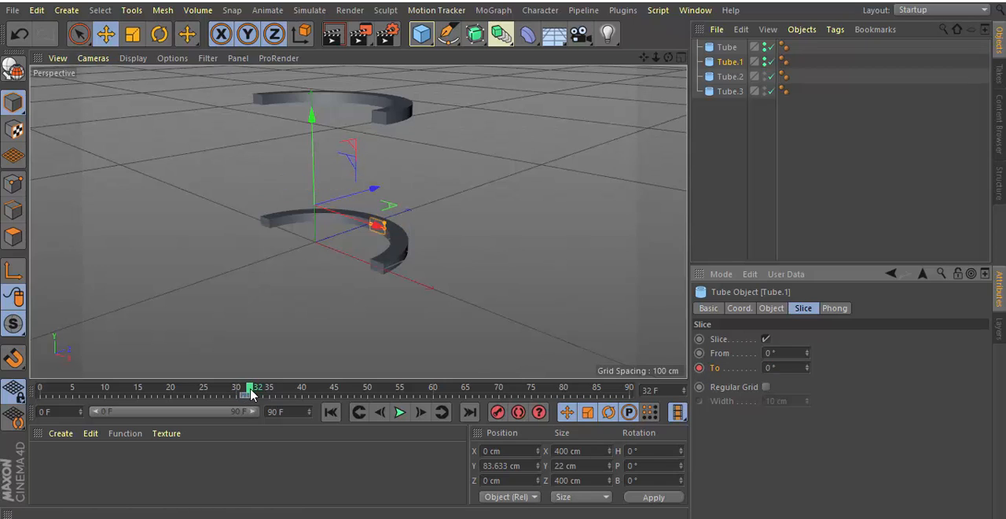
{"action": "left_click_drag", "start_coordinate": [263, 393], "coordinate": [426, 390]}
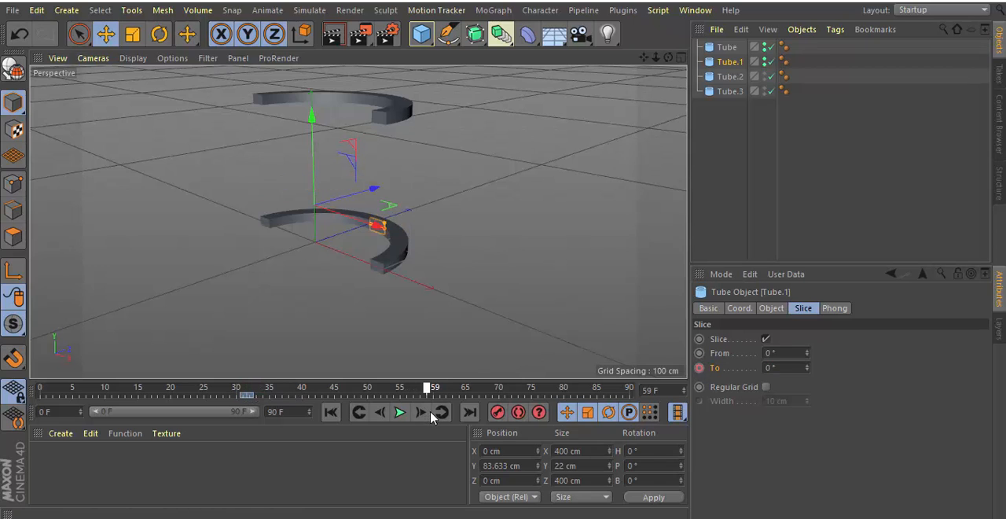
{"action": "left_click", "coordinate": [430, 411]}
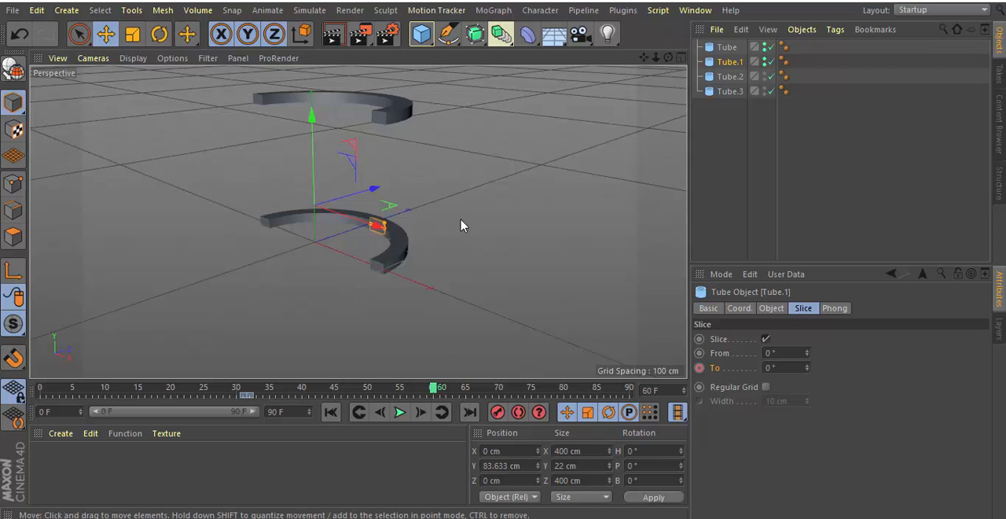
{"action": "double_click", "coordinate": [769, 367]}
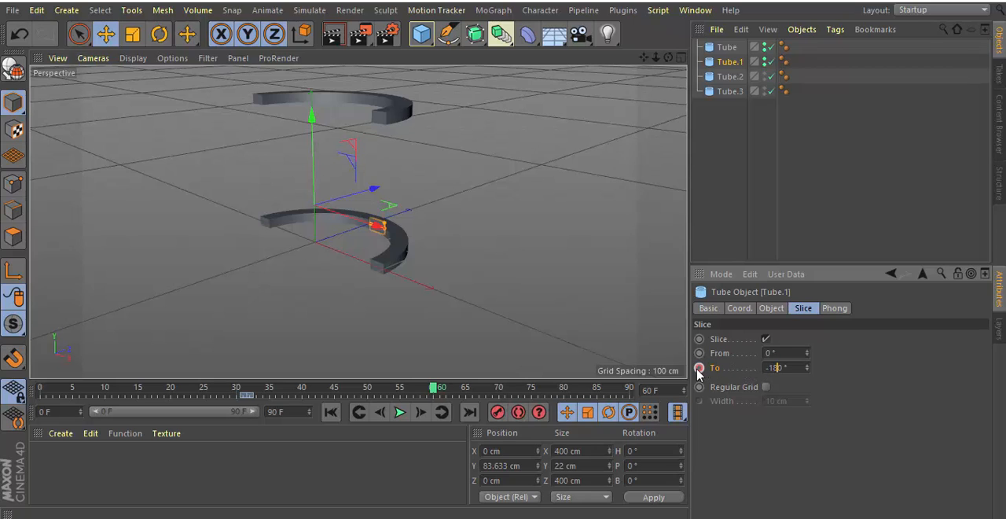
{"action": "key", "text": "Return"}
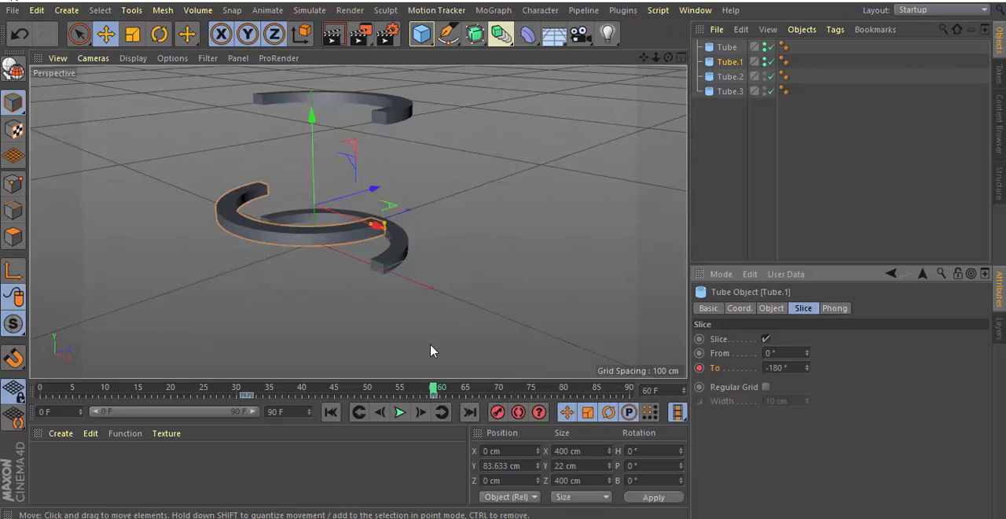
At frame 61, set Tube.2's Visible in Editor and Visible in Renderer to Off and keyframe both.
{"action": "left_click", "coordinate": [729, 78]}
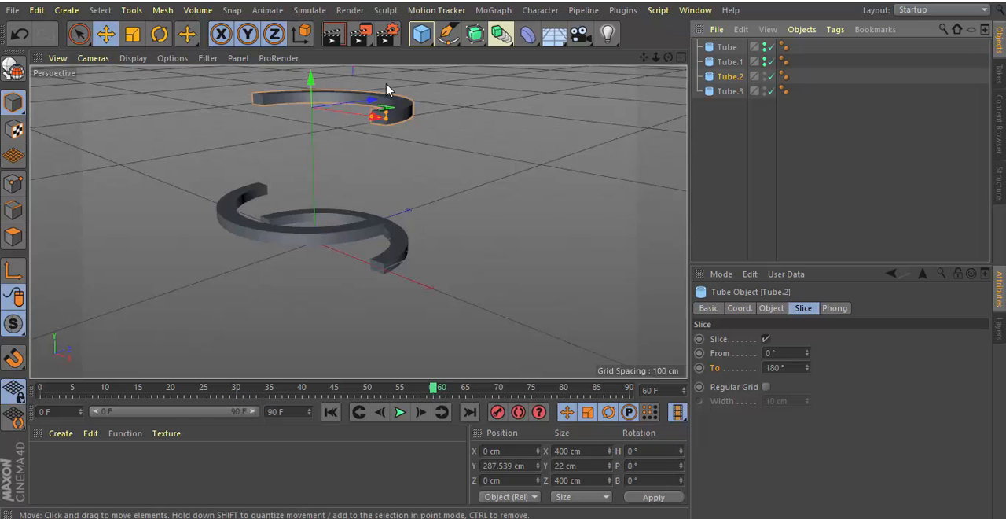
{"action": "left_click_drag", "start_coordinate": [647, 60], "coordinate": [620, 164]}
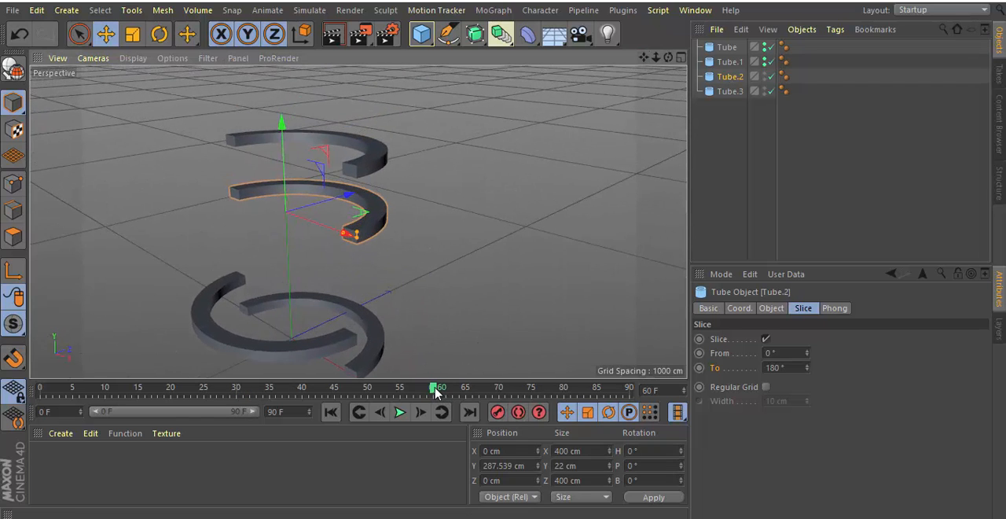
{"action": "left_click_drag", "start_coordinate": [435, 388], "coordinate": [438, 387]}
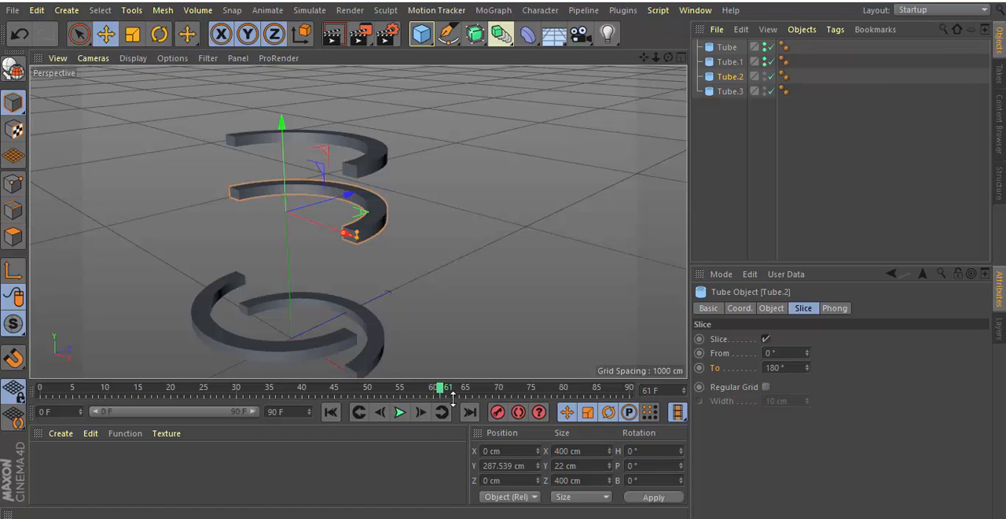
{"action": "left_click", "coordinate": [708, 308]}
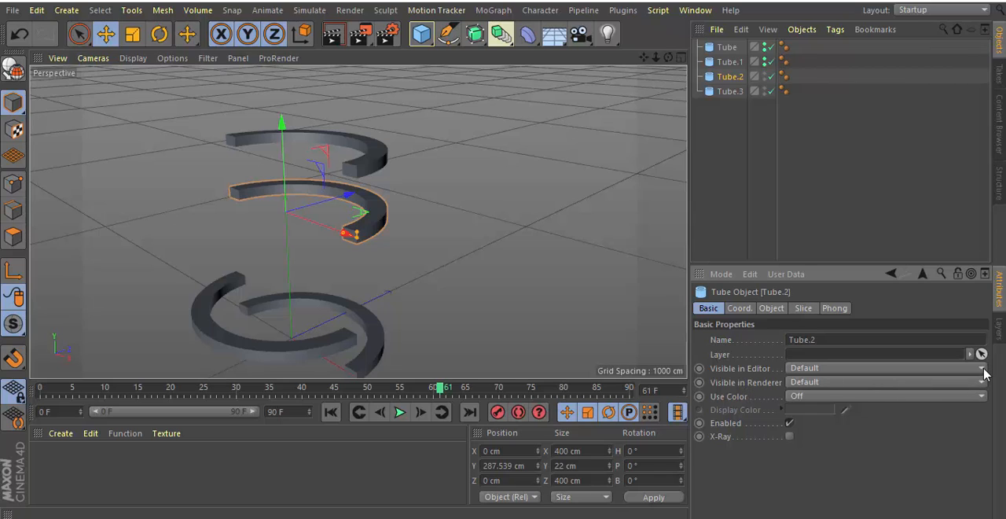
{"action": "left_click", "coordinate": [952, 383]}
{"action": "left_click", "coordinate": [840, 418]}
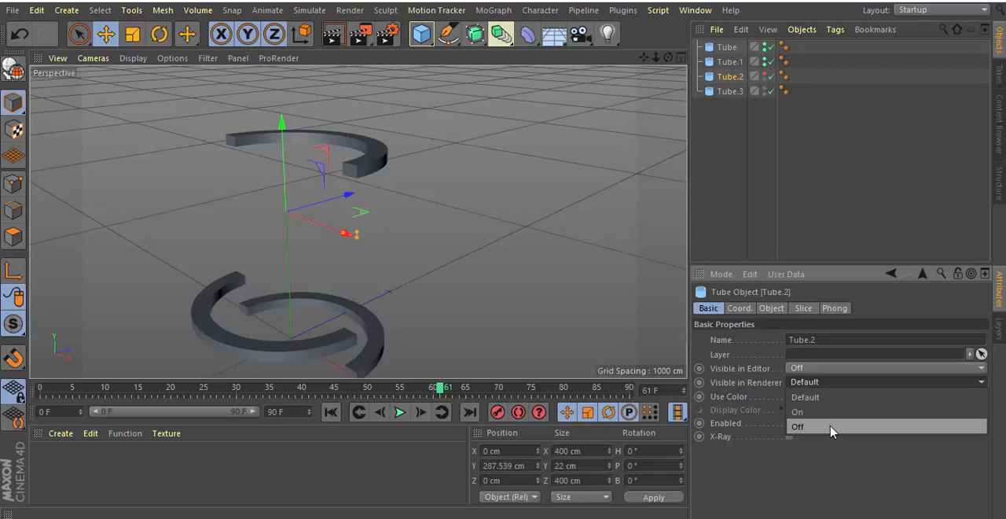
{"action": "left_click", "coordinate": [830, 427]}
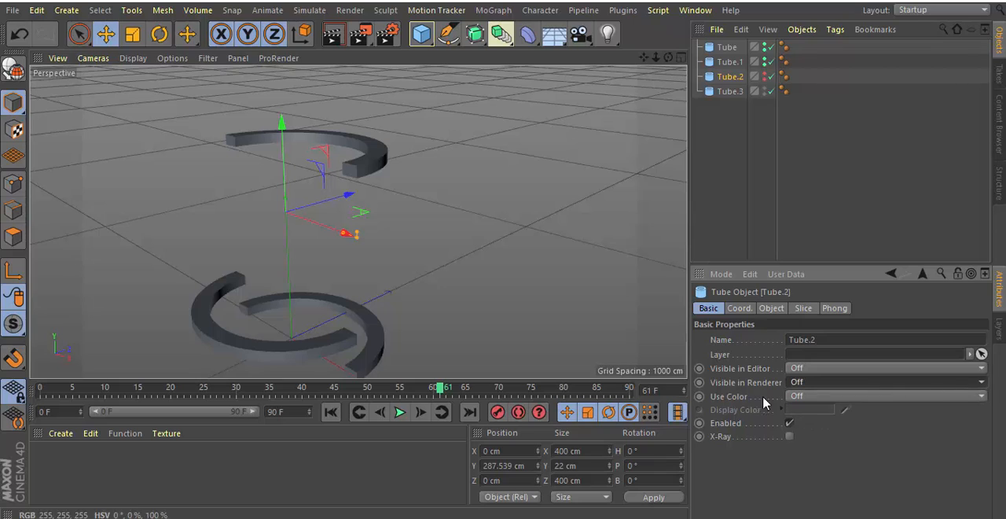
{"action": "left_click", "coordinate": [698, 368]}
{"action": "left_click", "coordinate": [698, 382]}
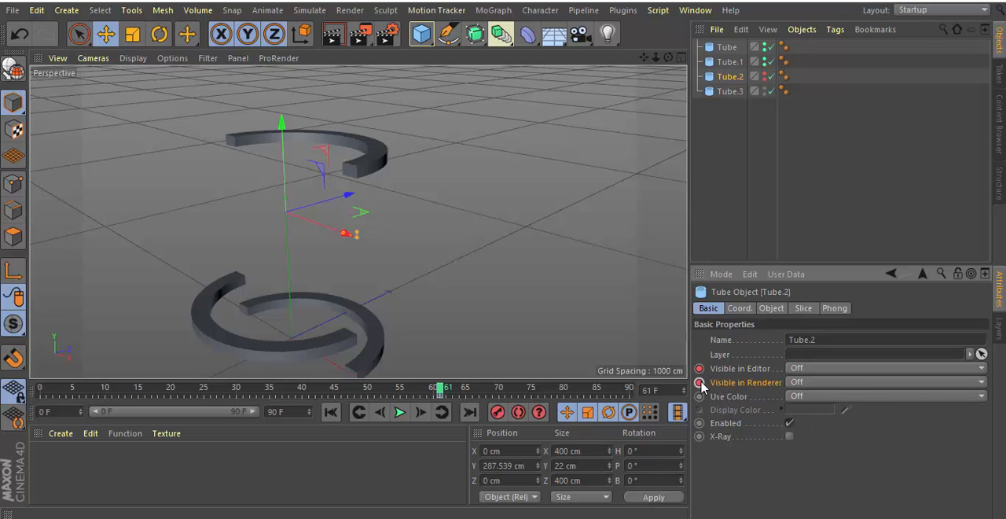
At frame 62, set Tube.2's Visible in Editor and Visible in Renderer to On and keyframe both.
{"action": "left_click", "coordinate": [441, 388]}
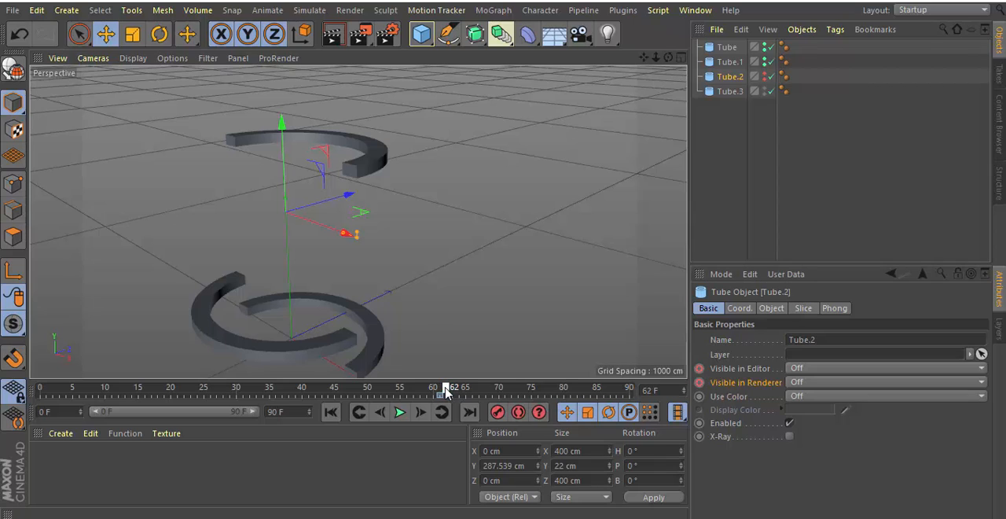
{"action": "left_click", "coordinate": [980, 372]}
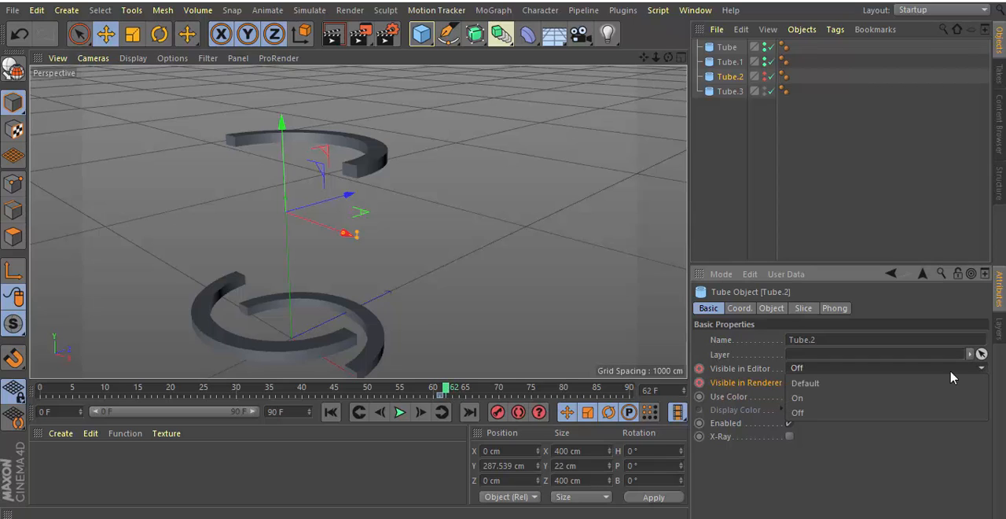
{"action": "left_click", "coordinate": [963, 396]}
{"action": "left_click", "coordinate": [981, 382]}
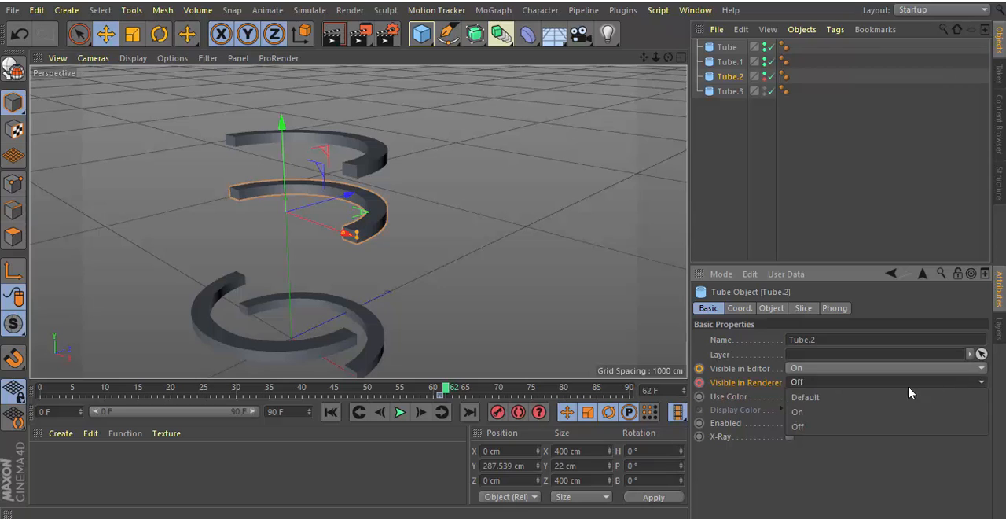
{"action": "left_click", "coordinate": [856, 411]}
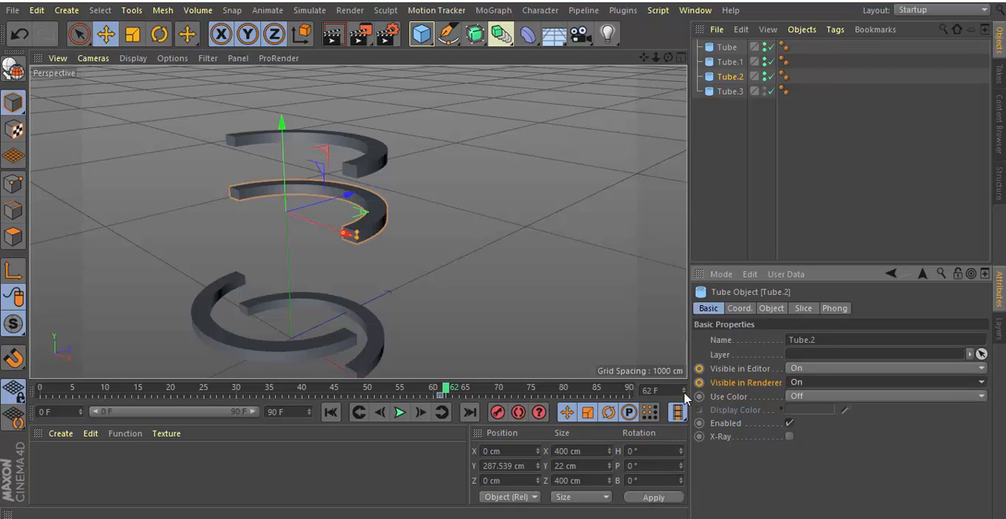
{"action": "left_click", "coordinate": [699, 368], "text": "ctrl"}
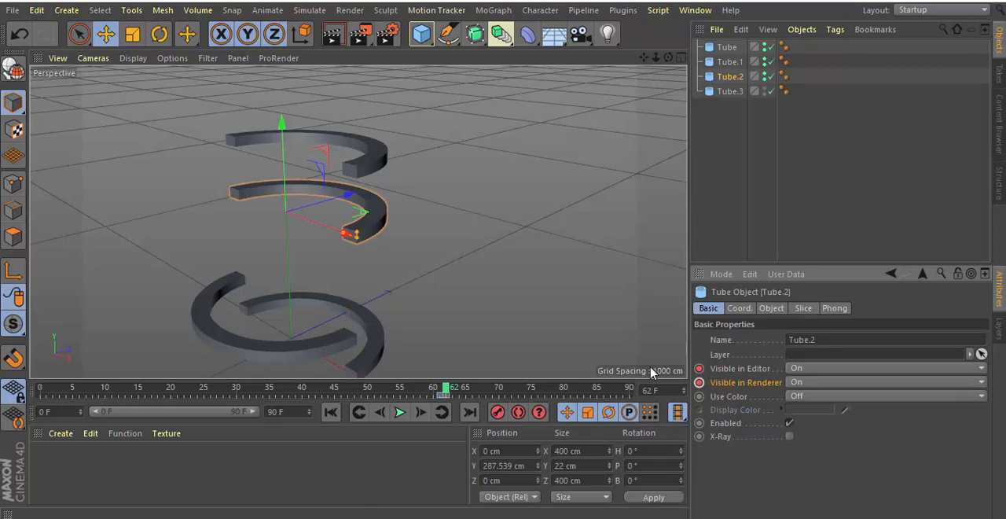
Keyframe Tube.2's slice To angle at 0° on frame 62 and at 180° on frame 90.
{"action": "left_click", "coordinate": [803, 309]}
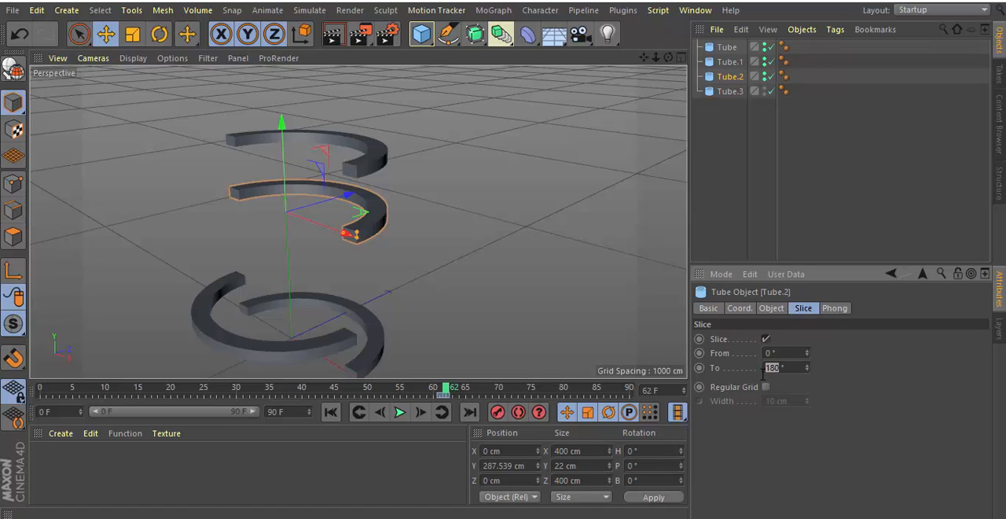
{"action": "left_click", "coordinate": [699, 367]}
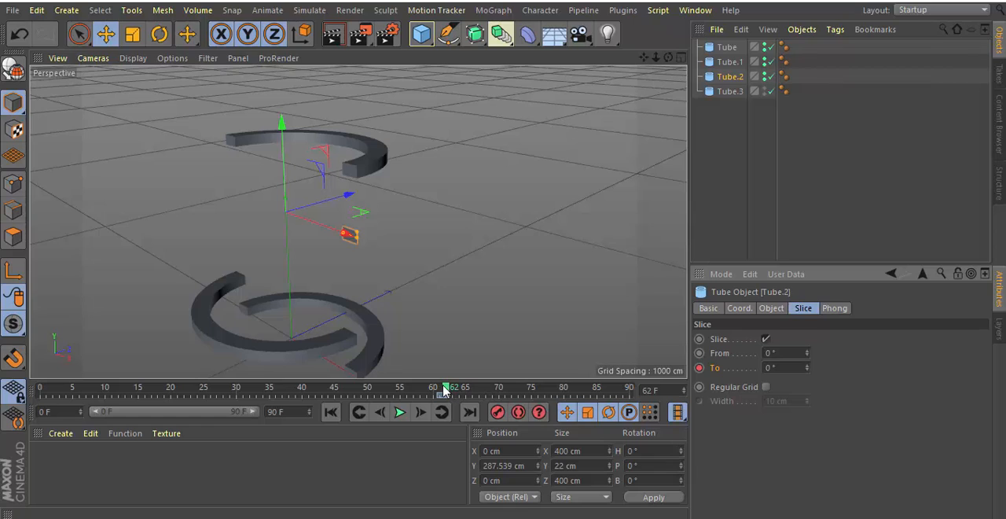
{"action": "left_click_drag", "start_coordinate": [444, 390], "coordinate": [635, 406]}
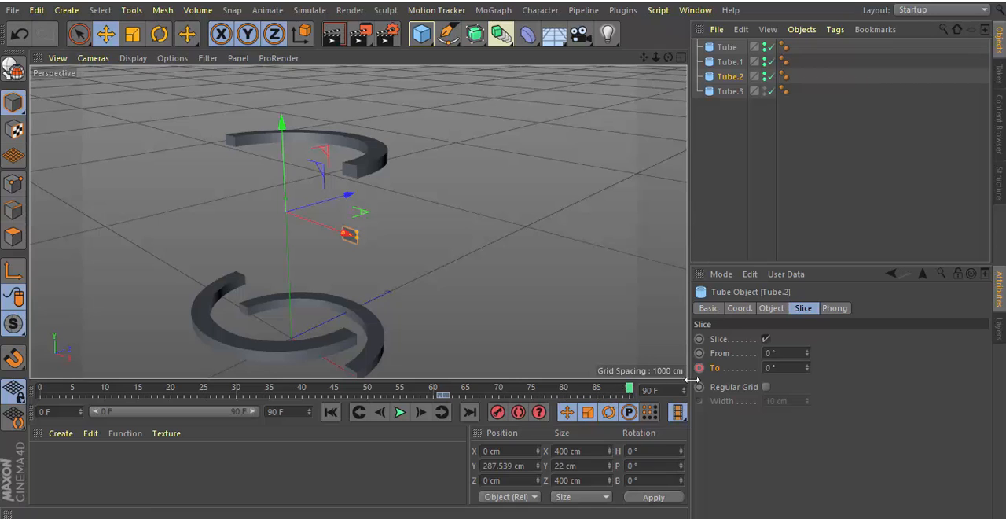
{"action": "left_click", "coordinate": [766, 367]}
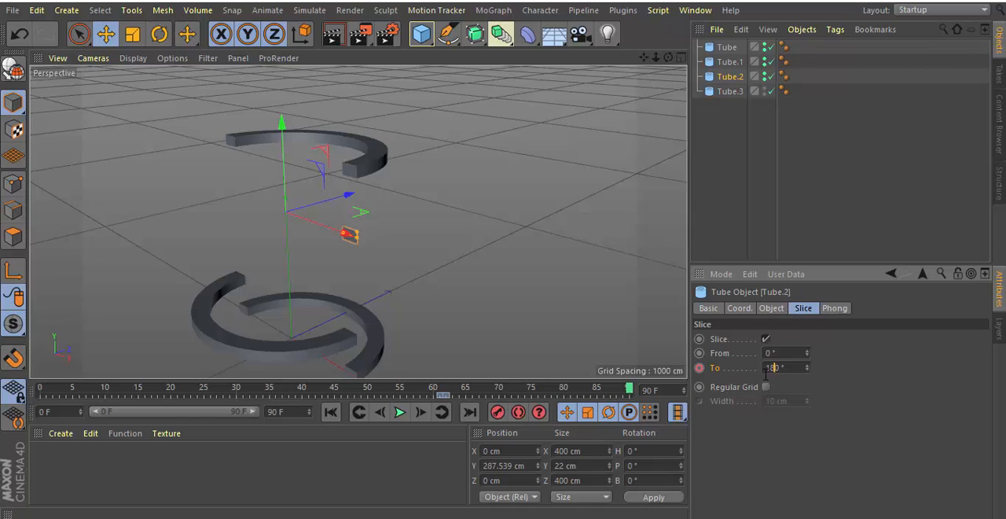
{"action": "type", "text": "18"}
{"action": "left_click", "coordinate": [700, 367]}
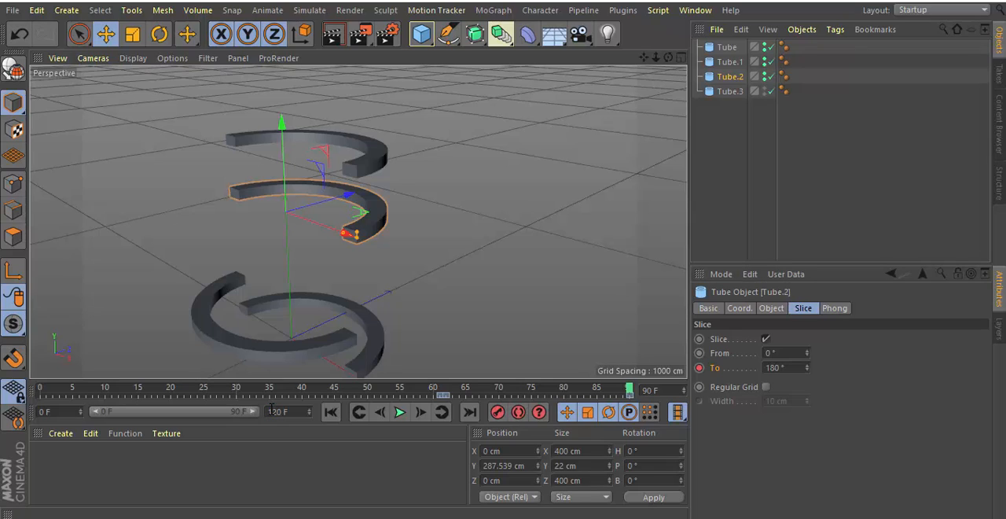
Extend the animation's end and the visible timeline range to frame 120.
{"action": "key", "text": "Return"}
{"action": "left_click_drag", "start_coordinate": [218, 415], "coordinate": [263, 412]}
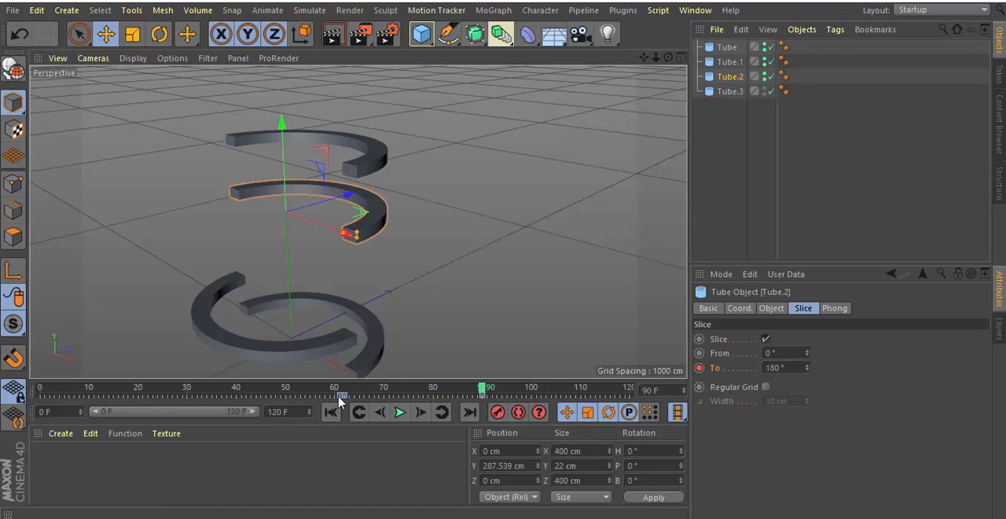
At frame 91, set Tube.3's Visible in Editor and Visible in Renderer to Off and keyframe both.
{"action": "left_click", "coordinate": [725, 93]}
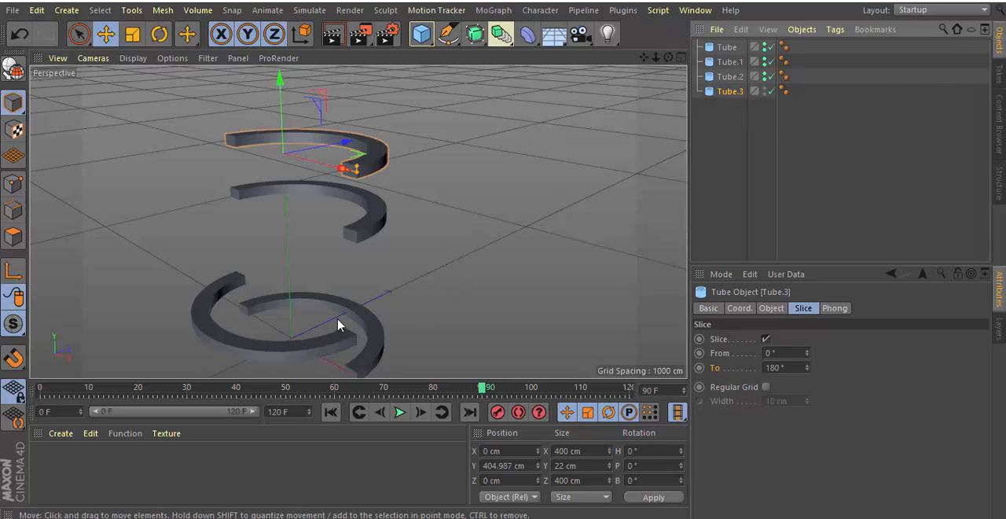
{"action": "left_click", "coordinate": [708, 309]}
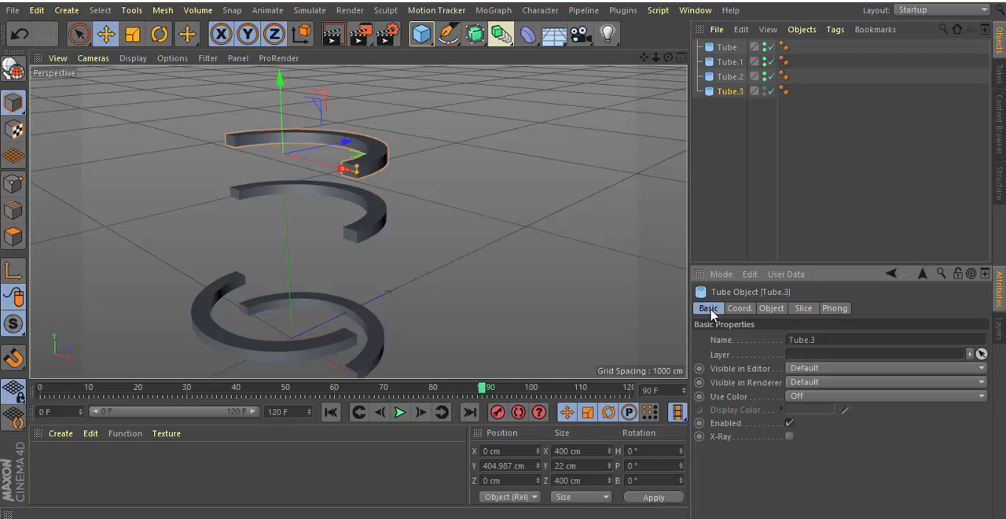
{"action": "left_click", "coordinate": [488, 392]}
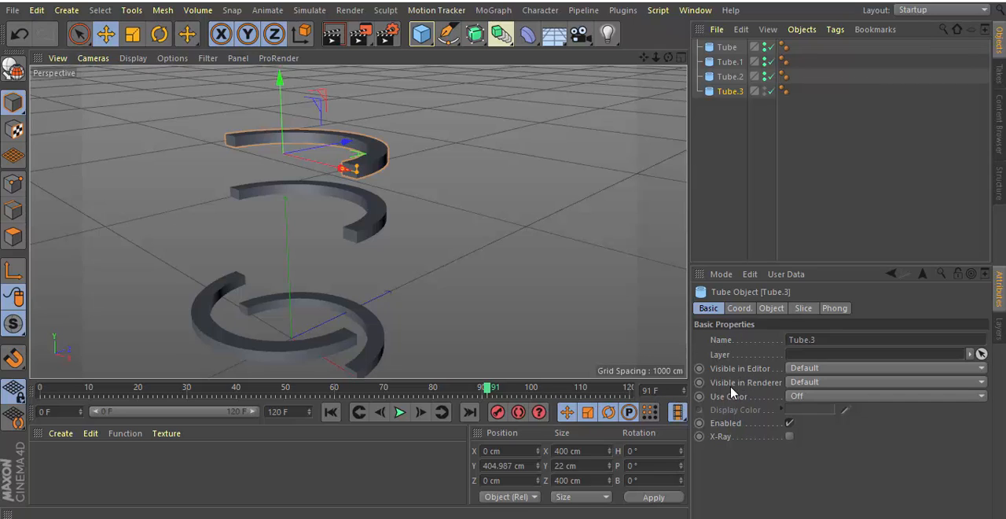
{"action": "left_click", "coordinate": [981, 368]}
{"action": "left_click", "coordinate": [896, 411]}
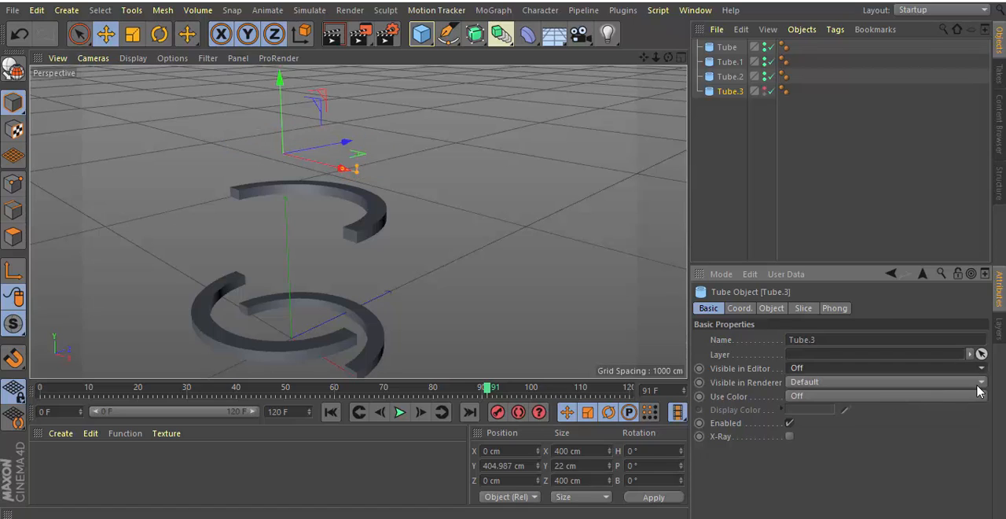
{"action": "left_click", "coordinate": [979, 383]}
{"action": "left_click", "coordinate": [877, 426]}
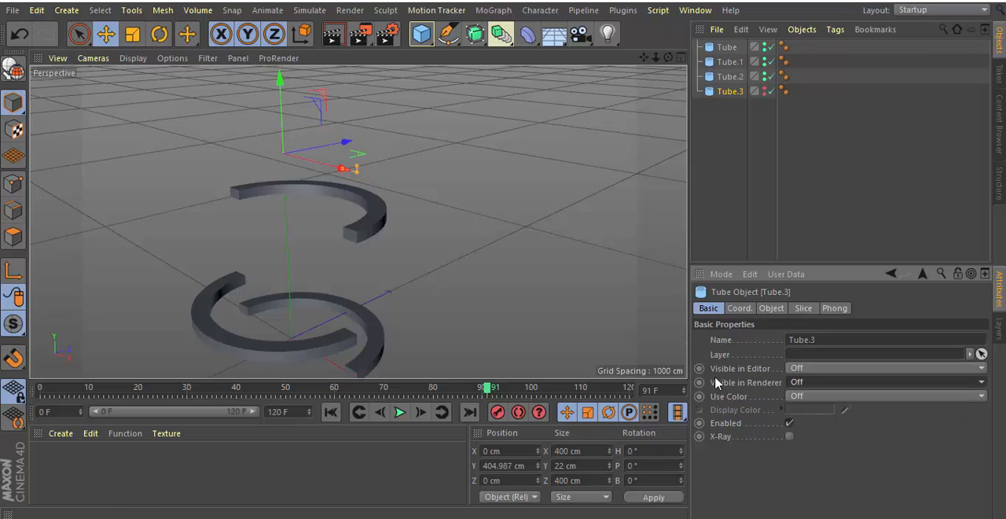
{"action": "left_click", "coordinate": [700, 368]}
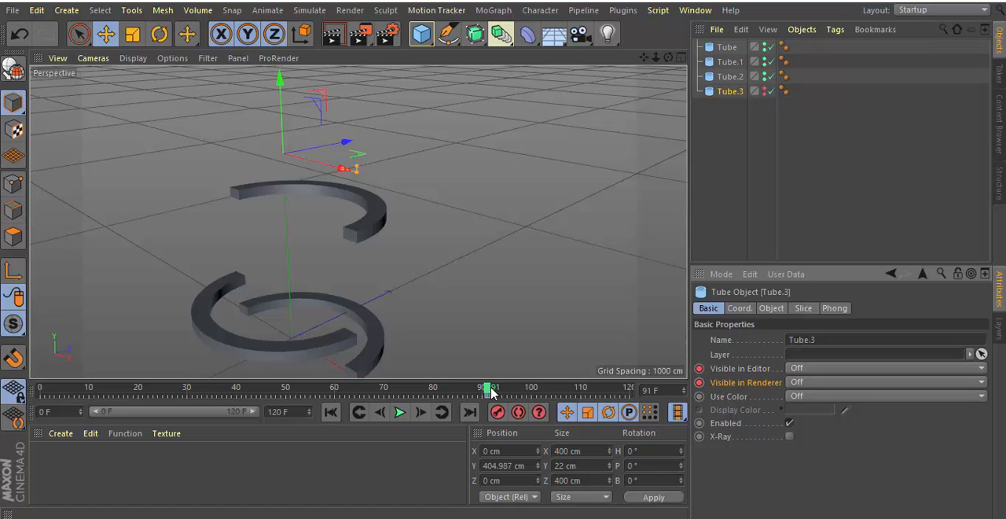
At frame 92, set Tube.3's Visible in Editor and Visible in Renderer to On and keyframe both.
{"action": "left_click_drag", "start_coordinate": [489, 391], "coordinate": [493, 391]}
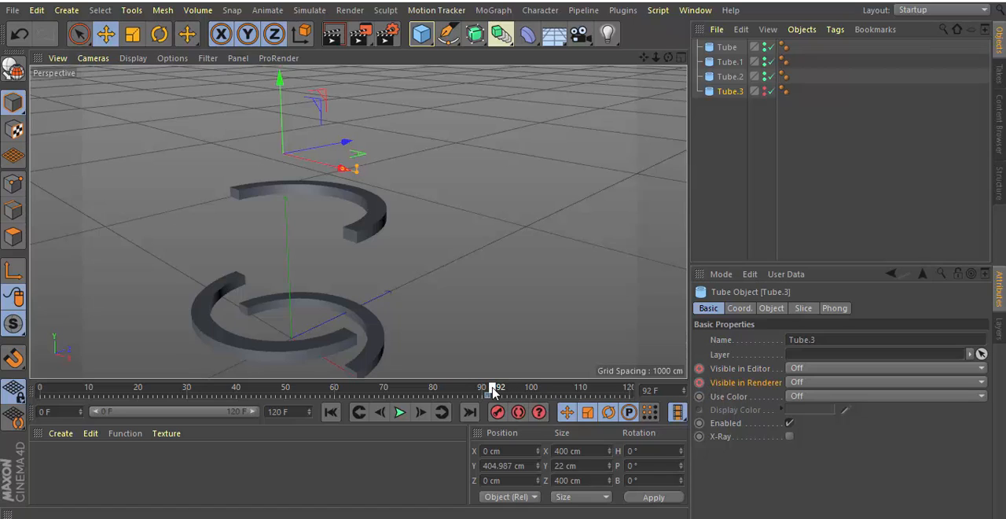
{"action": "left_click", "coordinate": [981, 371]}
{"action": "left_click", "coordinate": [878, 396]}
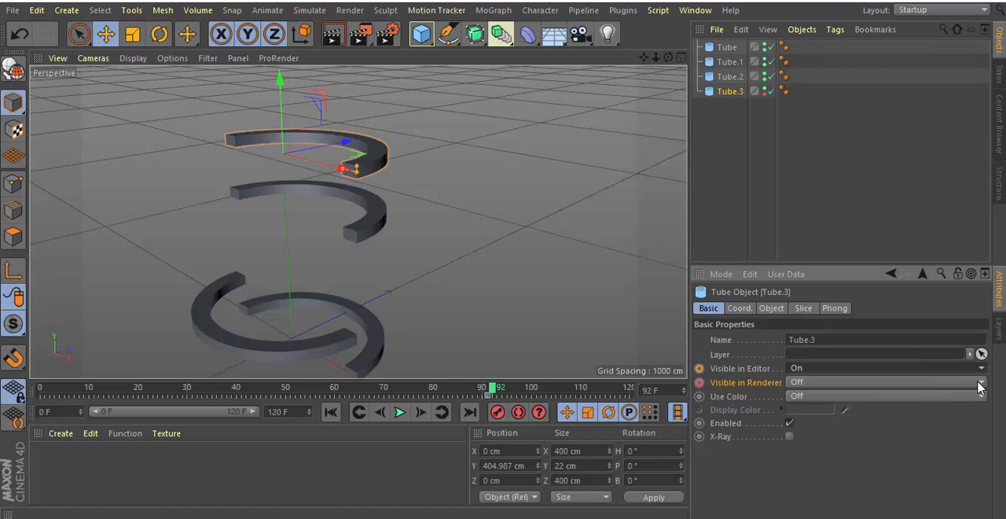
{"action": "left_click", "coordinate": [980, 383]}
{"action": "left_click", "coordinate": [875, 411]}
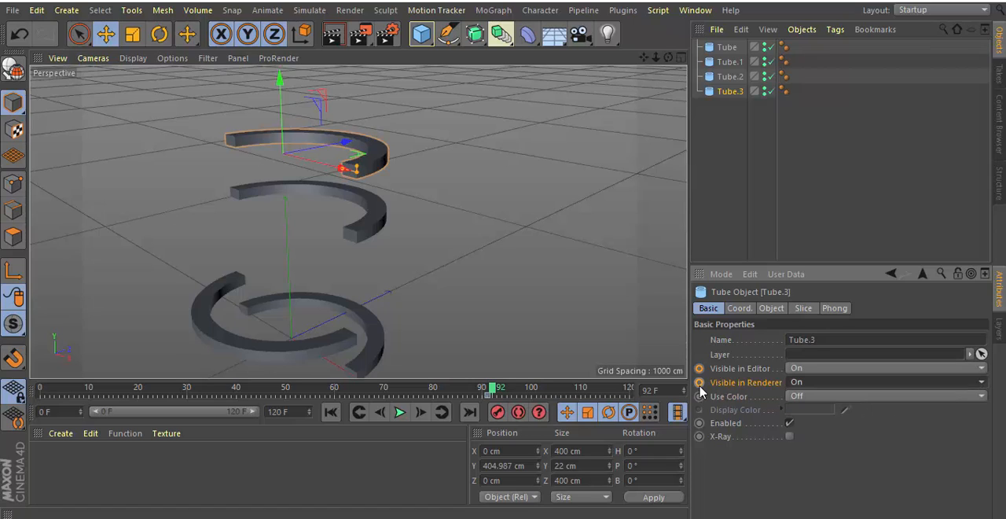
Keyframe Tube.3's slice To angle at 0° on frame 92 and at -180° on frame 120.
{"action": "left_click", "coordinate": [802, 309]}
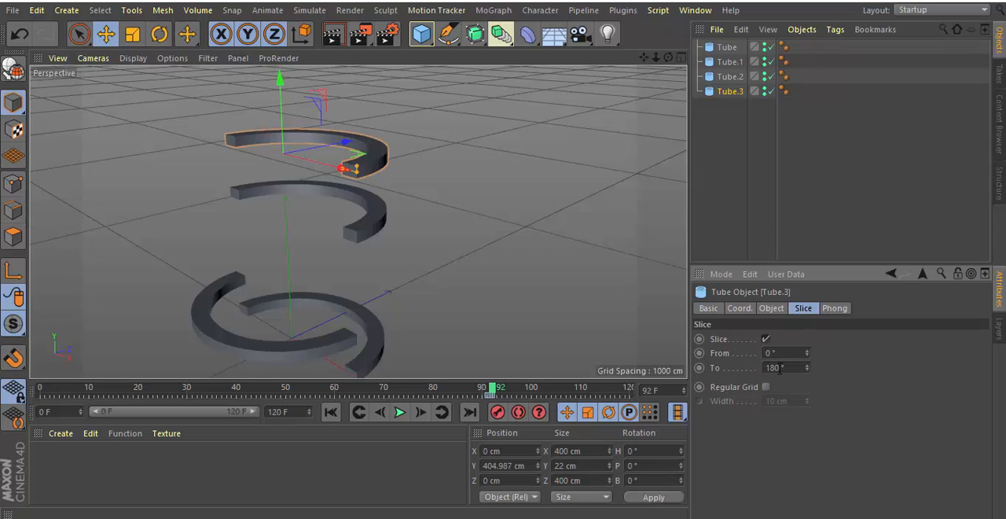
{"action": "left_click_drag", "start_coordinate": [780, 368], "coordinate": [765, 369]}
{"action": "type", "text": "0"}
{"action": "left_click", "coordinate": [699, 367], "text": "ctrl"}
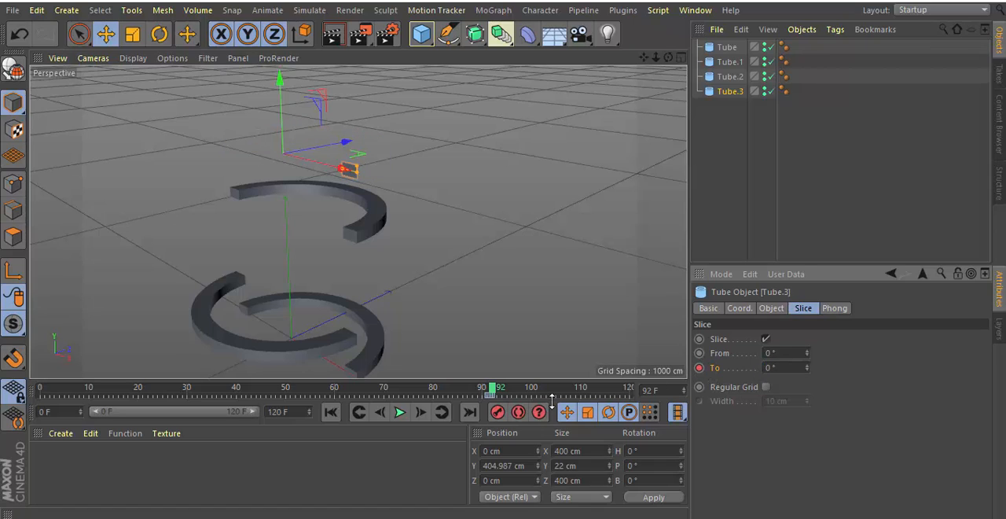
{"action": "left_click_drag", "start_coordinate": [494, 389], "coordinate": [629, 390]}
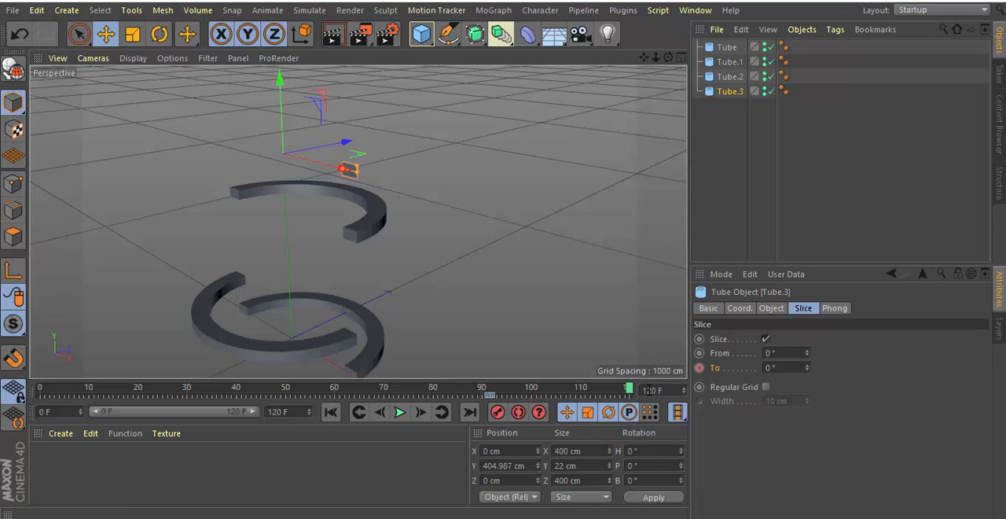
{"action": "left_click", "coordinate": [765, 368]}
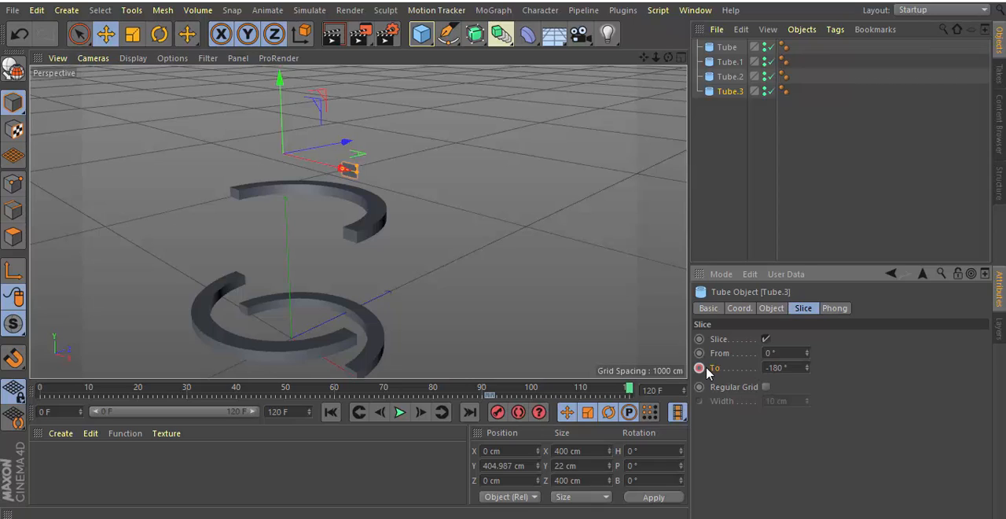
{"action": "key", "text": "Return"}
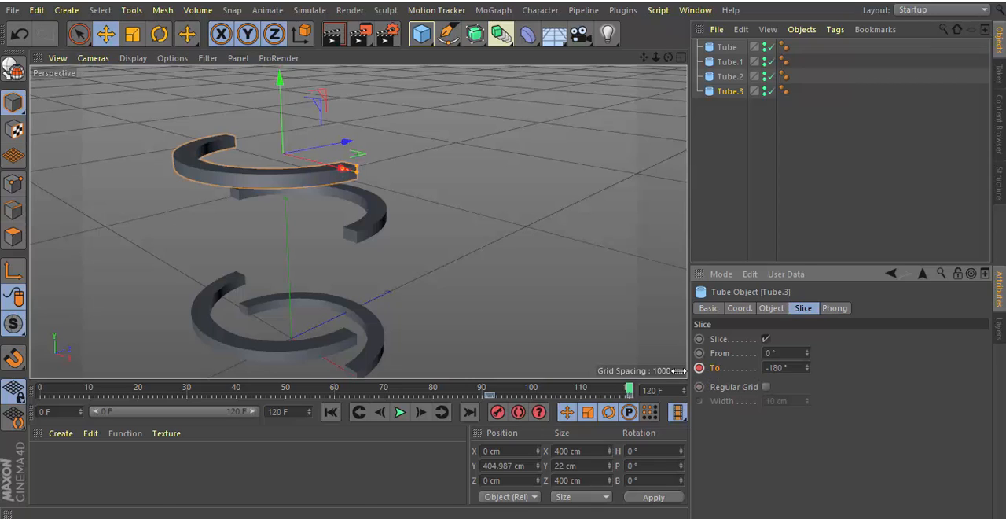
Play the tube growth animation from the first frame, stop it, and go to the last frame.
{"action": "left_click", "coordinate": [330, 412]}
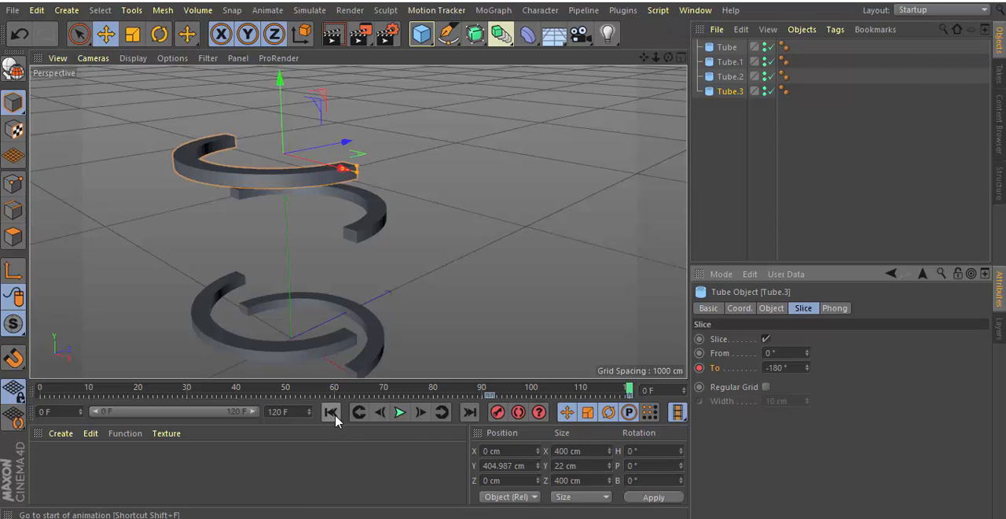
{"action": "left_click", "coordinate": [395, 411]}
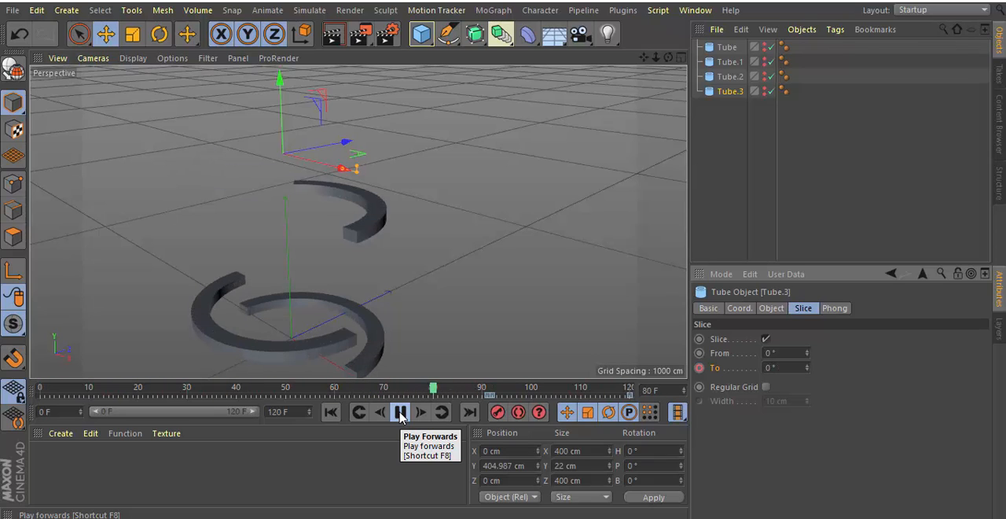
{"action": "left_click", "coordinate": [400, 412]}
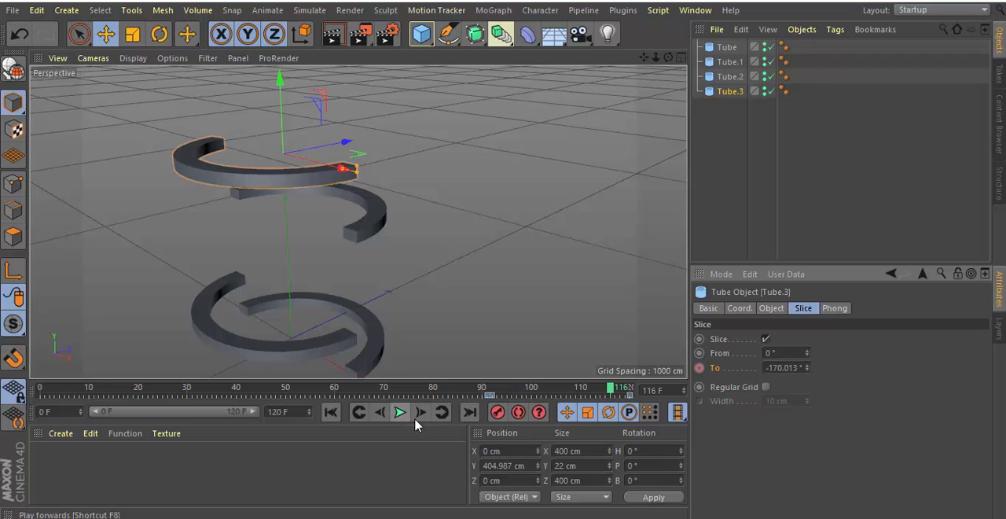
{"action": "left_click", "coordinate": [469, 411]}
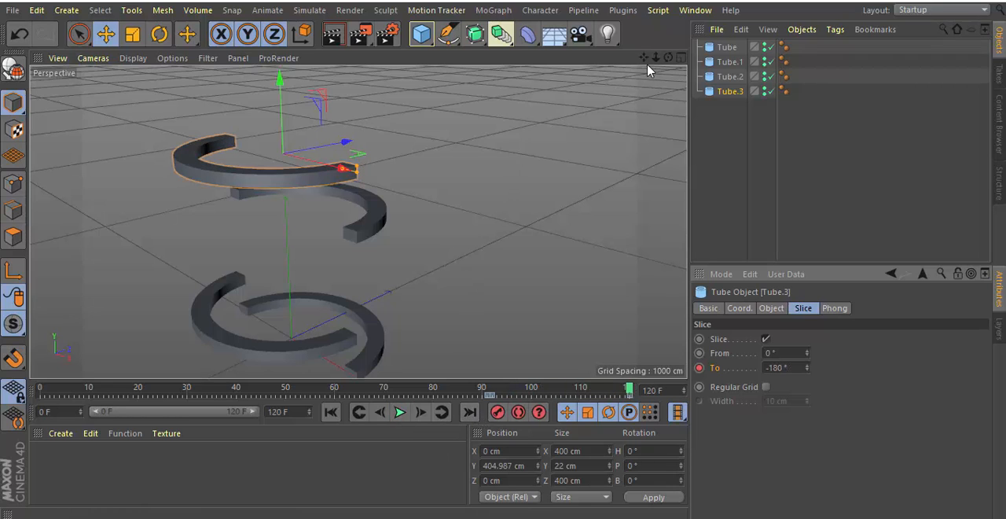
Create a red material with hue 0° and saturation 97%, and apply it to Tube.
{"action": "mouse_move", "coordinate": [645, 60]}
{"action": "left_mouse_down"}
{"action": "mouse_move", "coordinate": [645, 101]}
{"action": "mouse_move", "coordinate": [646, 37]}
{"action": "mouse_move", "coordinate": [657, 63]}
{"action": "left_mouse_up"}
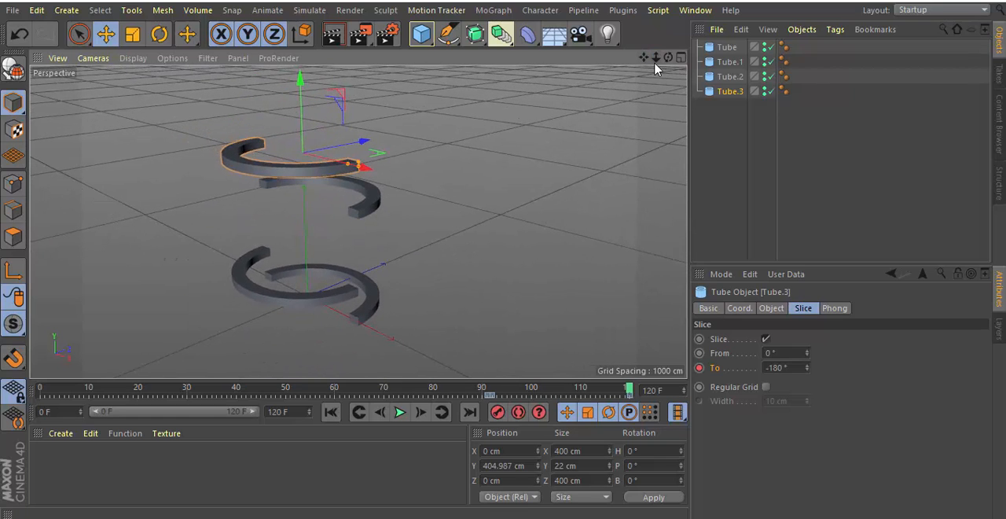
{"action": "left_click", "coordinate": [727, 47]}
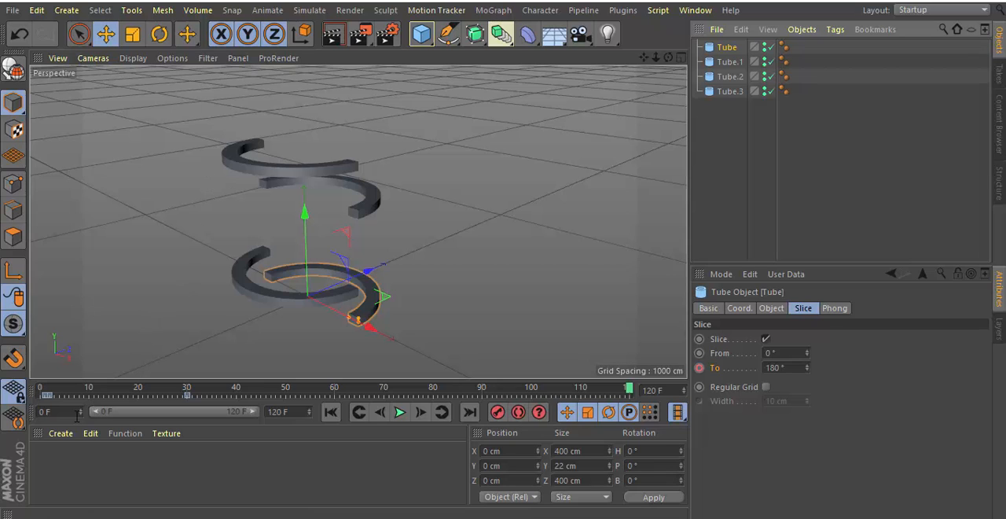
{"action": "left_click", "coordinate": [61, 433]}
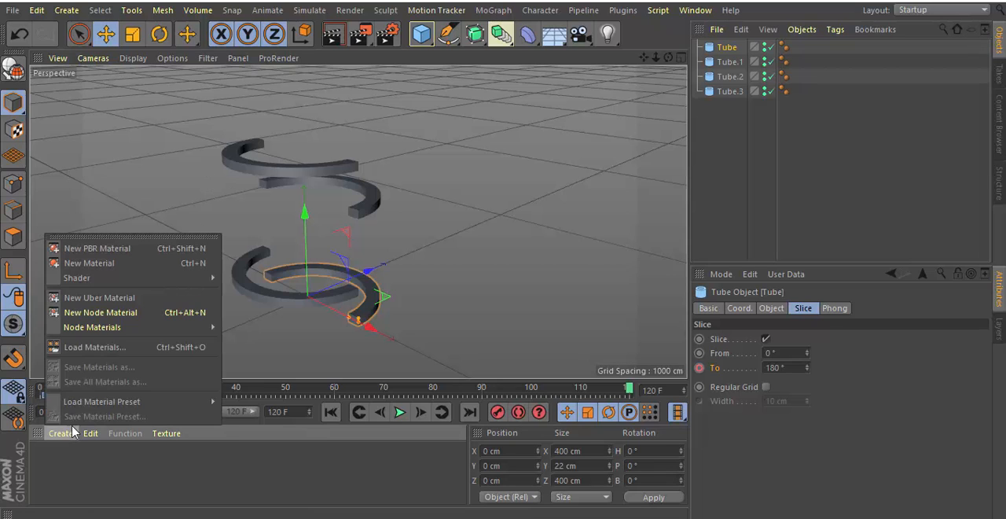
{"action": "left_click", "coordinate": [101, 275]}
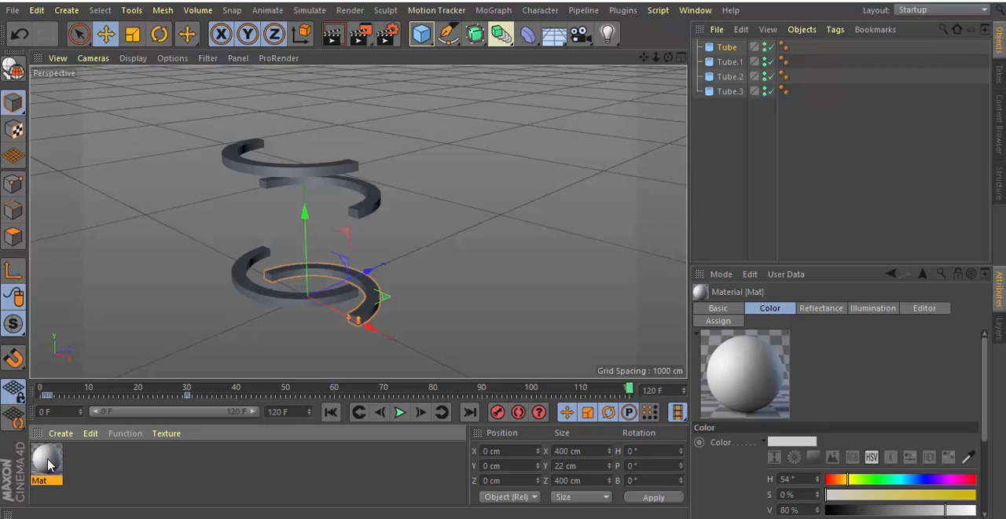
{"action": "double_click", "coordinate": [48, 465]}
{"action": "left_click_drag", "start_coordinate": [417, 39], "coordinate": [611, 5]}
{"action": "left_click_drag", "start_coordinate": [649, 110], "coordinate": [886, 115]}
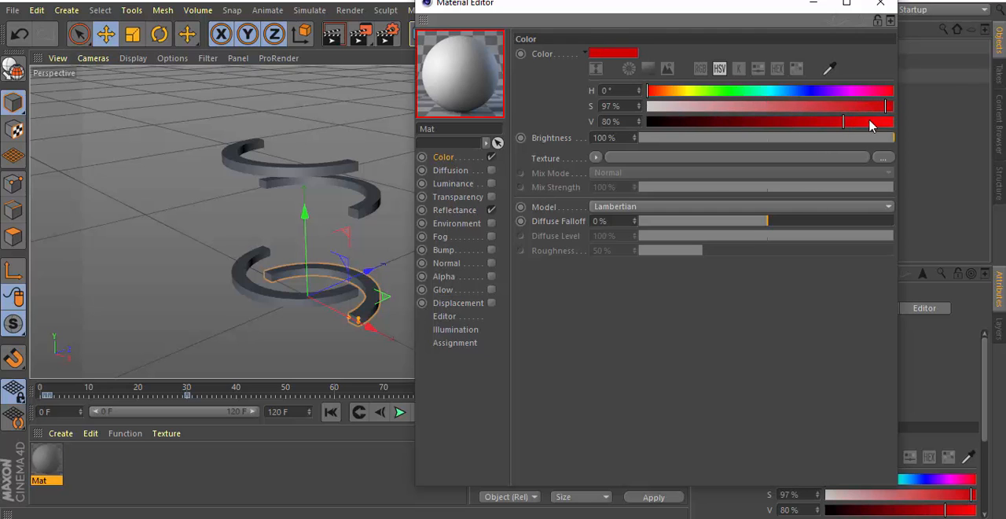
{"action": "left_click", "coordinate": [880, 3]}
{"action": "left_click_drag", "start_coordinate": [57, 463], "coordinate": [726, 49]}
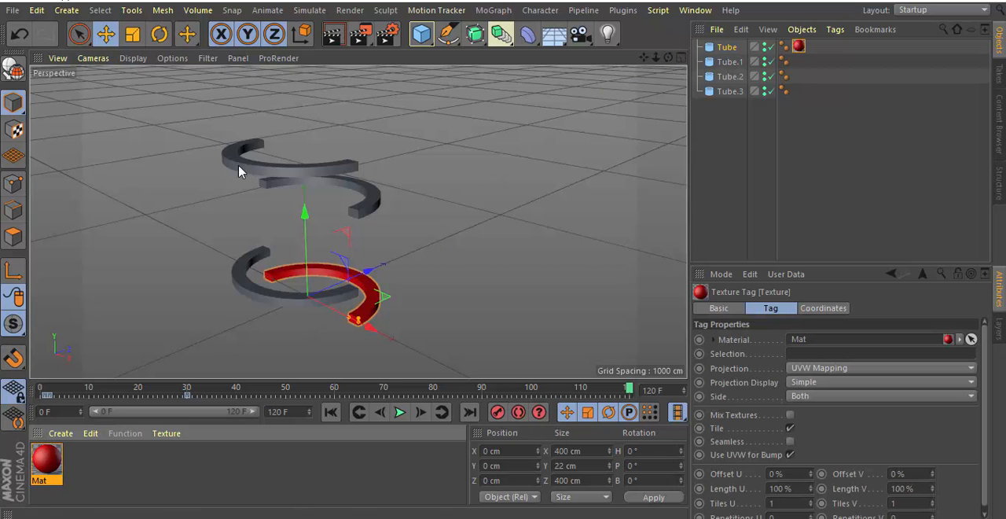
Create a green material with hue 97° and saturation 96%, and apply it to Tube.1.
{"action": "left_click", "coordinate": [72, 439]}
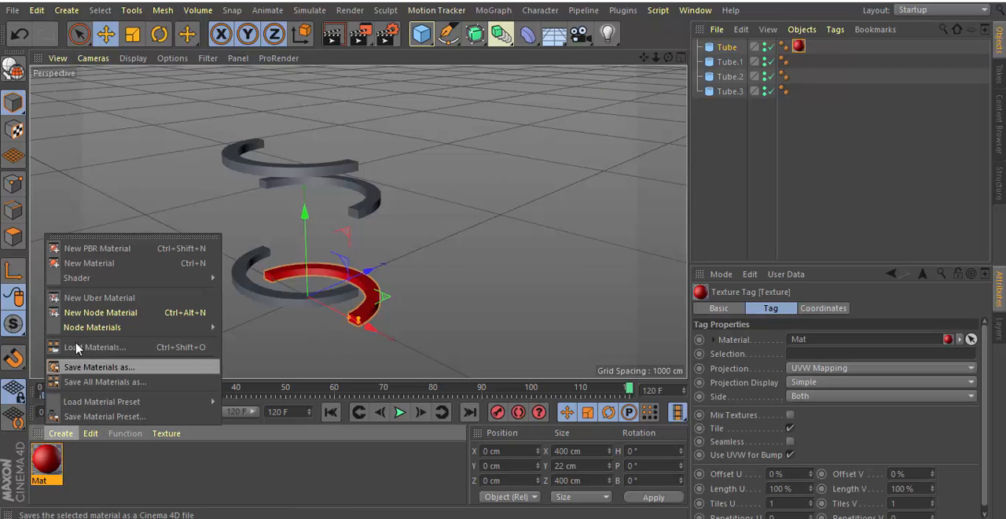
{"action": "key", "text": "Escape"}
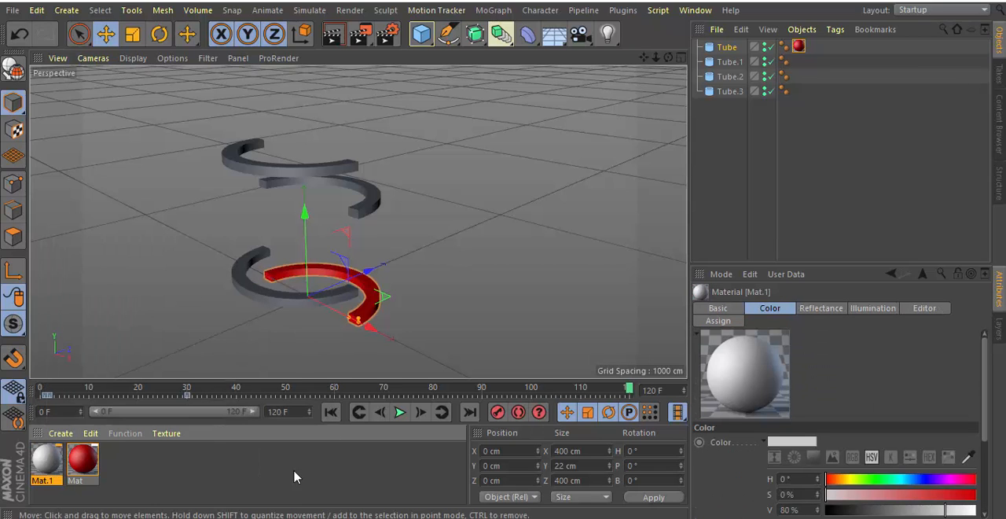
{"action": "double_click", "coordinate": [51, 458]}
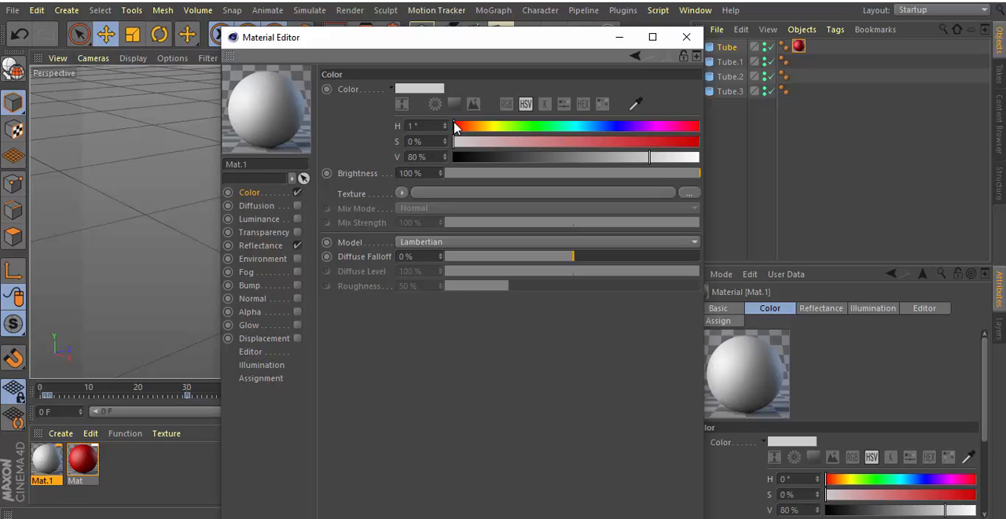
{"action": "left_click_drag", "start_coordinate": [454, 128], "coordinate": [519, 129]}
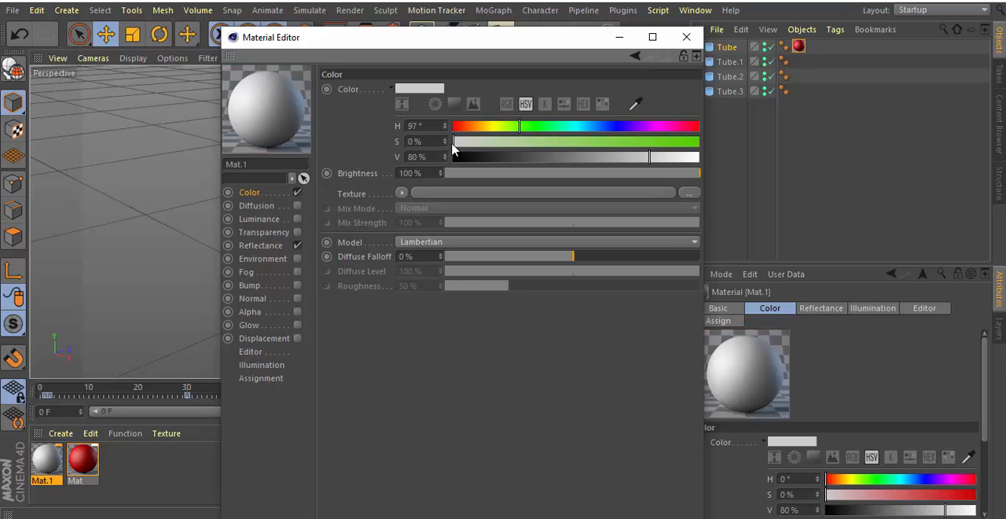
{"action": "left_click_drag", "start_coordinate": [453, 146], "coordinate": [690, 146]}
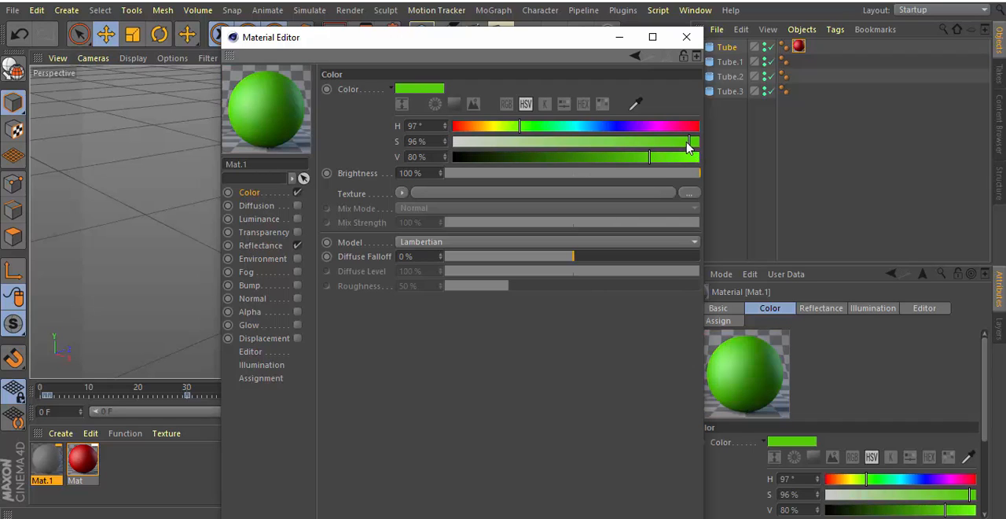
{"action": "left_click", "coordinate": [686, 37]}
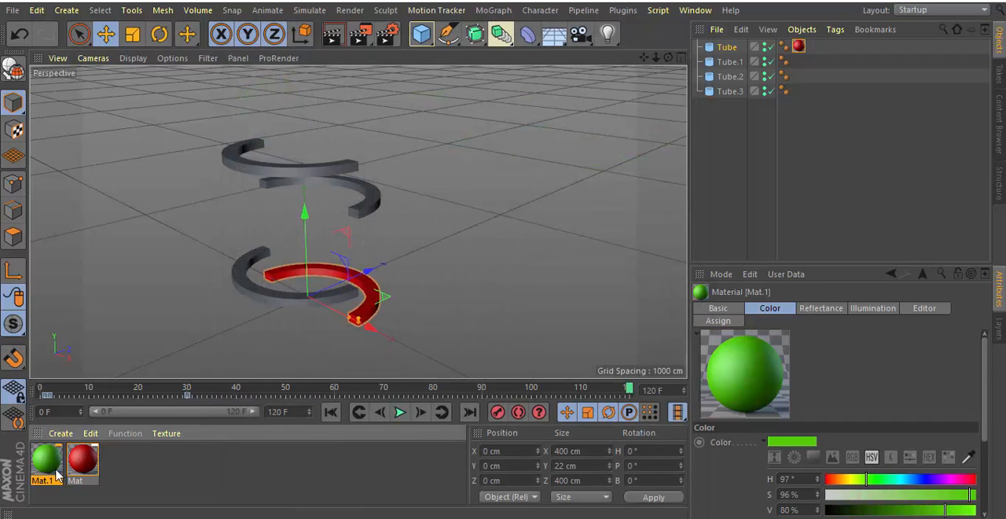
{"action": "left_click_drag", "start_coordinate": [61, 459], "coordinate": [731, 63]}
Create a magenta material with hue 301°, saturation 98% and value 85%, and apply it to Tube.2.
{"action": "left_click", "coordinate": [55, 435]}
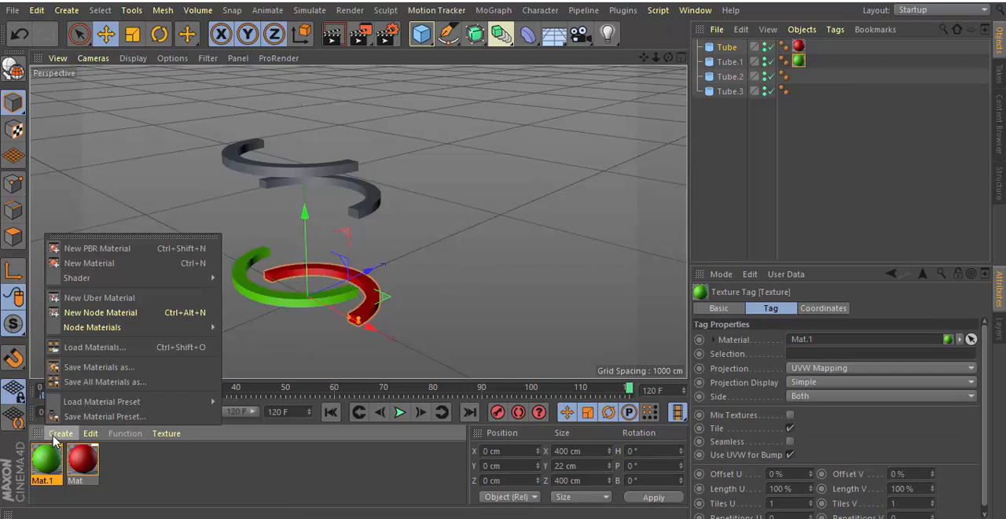
{"action": "left_click", "coordinate": [118, 263]}
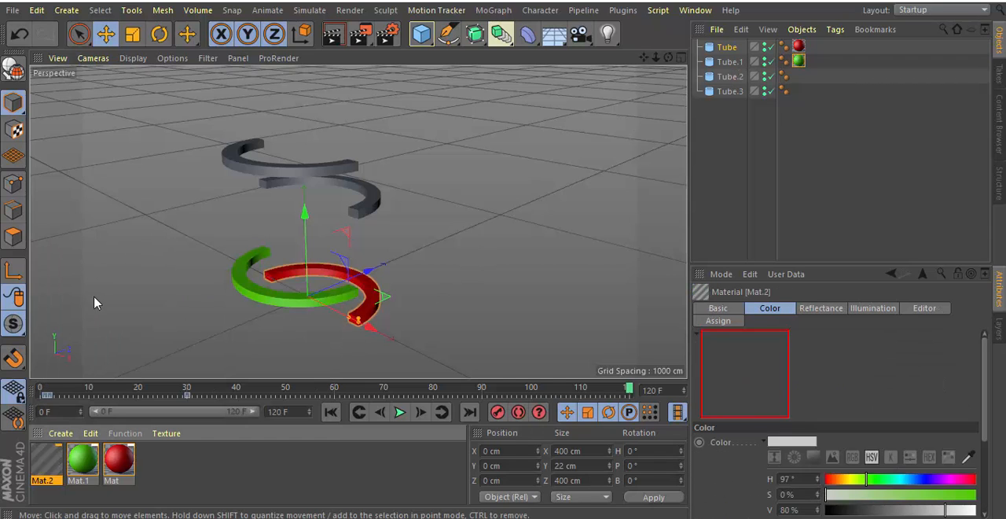
{"action": "double_click", "coordinate": [53, 459]}
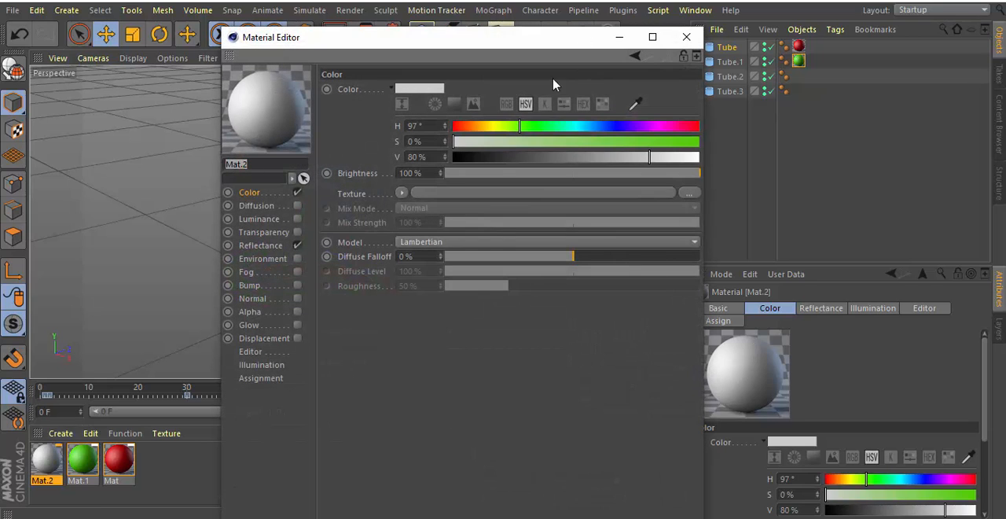
{"action": "left_click", "coordinate": [520, 126]}
{"action": "left_click_drag", "start_coordinate": [520, 126], "coordinate": [658, 132]}
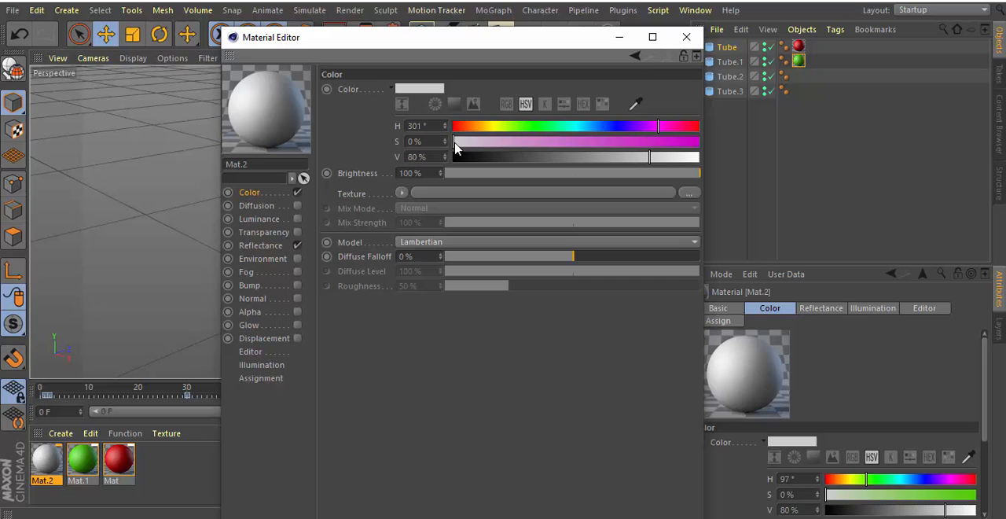
{"action": "left_click_drag", "start_coordinate": [455, 144], "coordinate": [663, 157]}
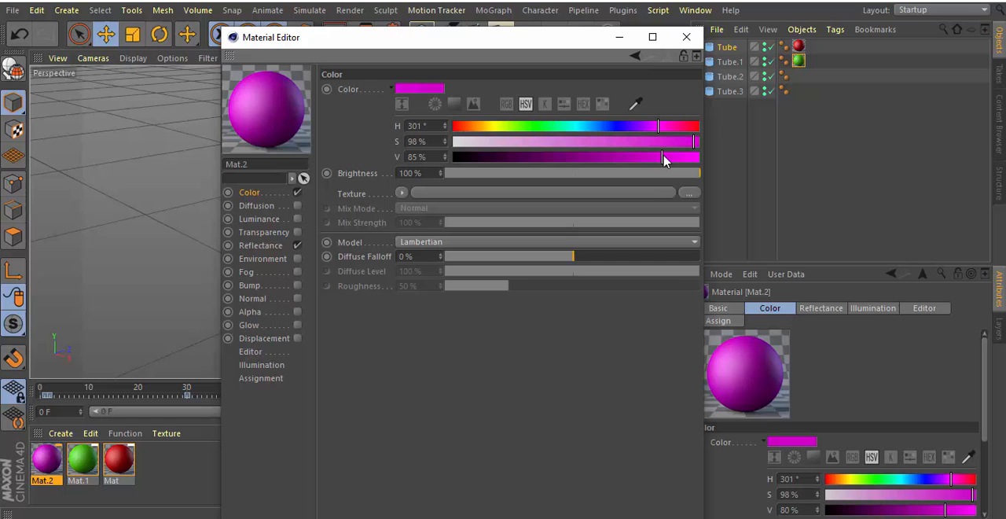
{"action": "left_click", "coordinate": [687, 37]}
{"action": "left_click_drag", "start_coordinate": [58, 465], "coordinate": [723, 81]}
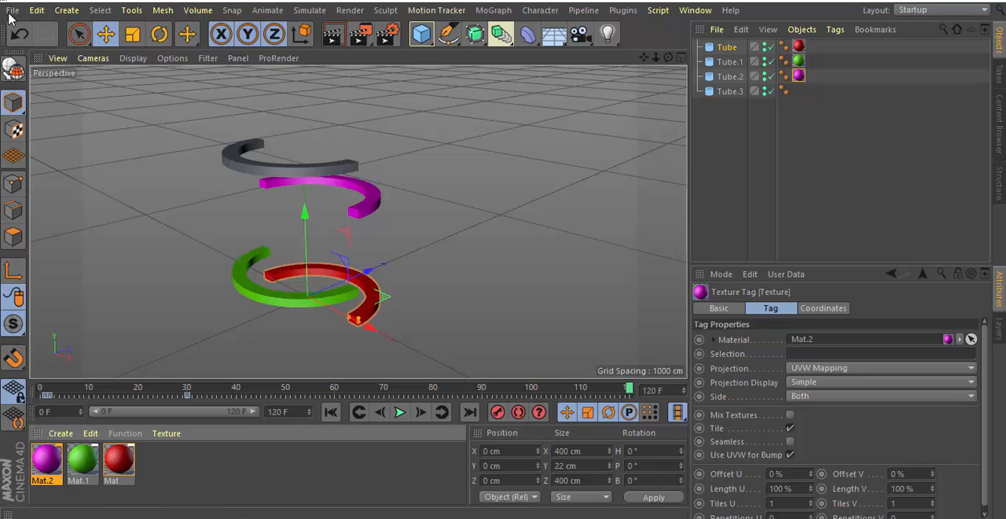
Create a yellow material with hue 61°, saturation 96% and value 84%, and apply it to Tube.3.
{"action": "left_click", "coordinate": [60, 433]}
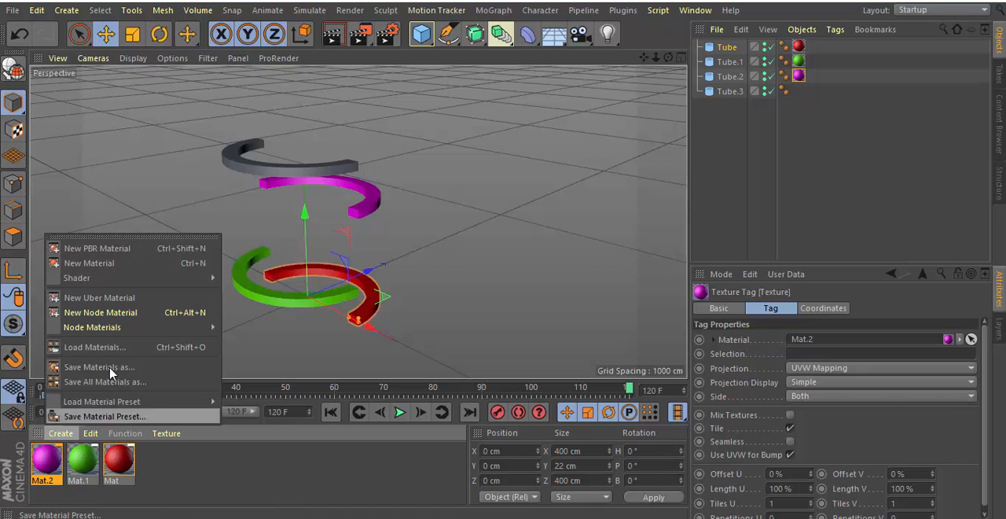
{"action": "left_click", "coordinate": [86, 241]}
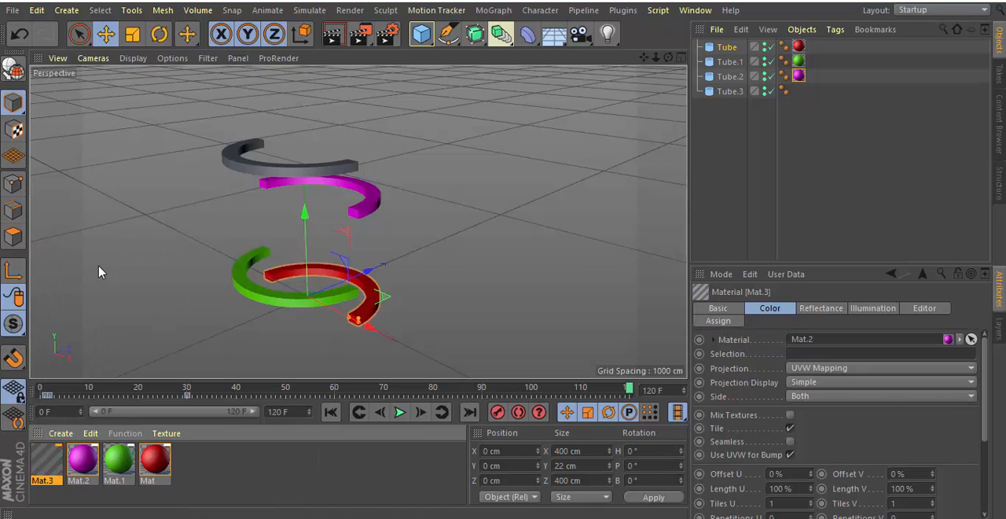
{"action": "double_click", "coordinate": [52, 456]}
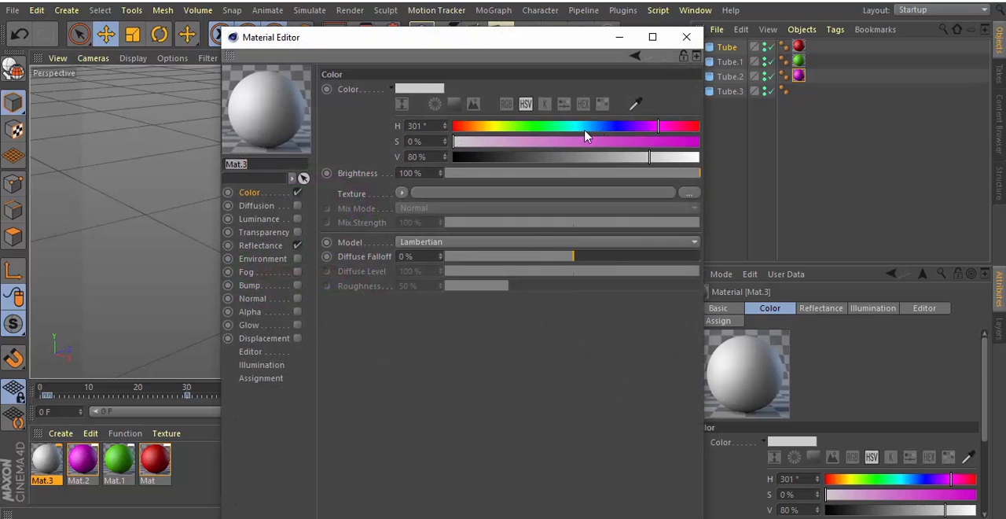
{"action": "left_click_drag", "start_coordinate": [659, 133], "coordinate": [496, 133]}
{"action": "left_click_drag", "start_coordinate": [453, 144], "coordinate": [691, 152]}
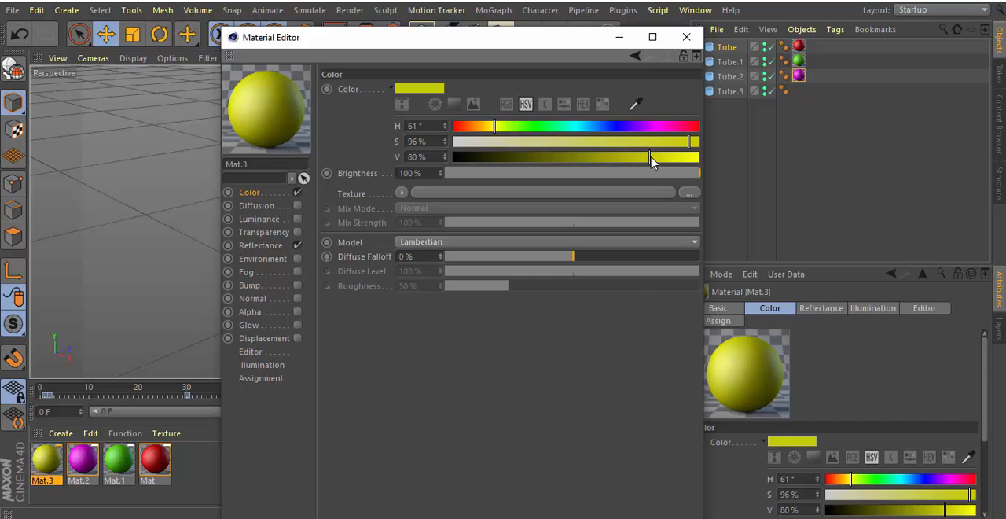
{"action": "left_click_drag", "start_coordinate": [651, 160], "coordinate": [660, 157]}
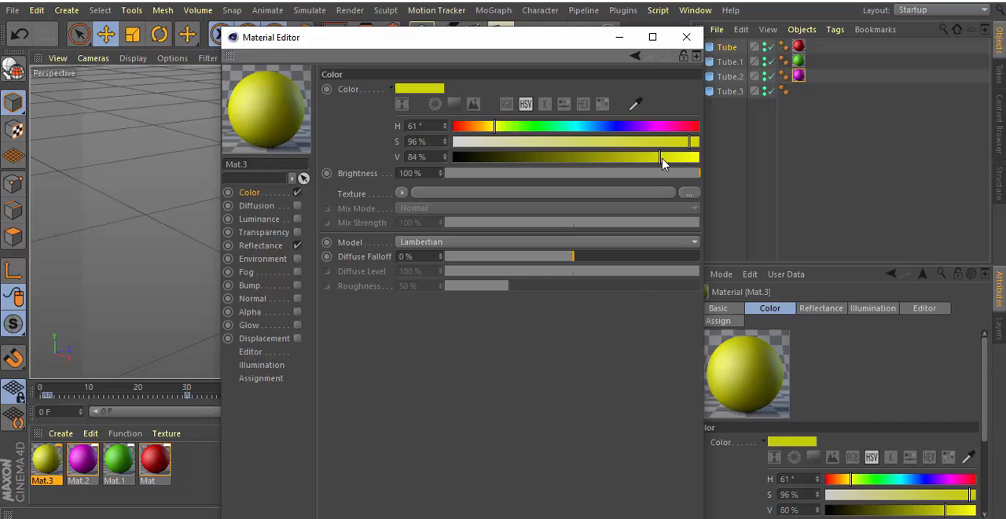
{"action": "left_click", "coordinate": [687, 37]}
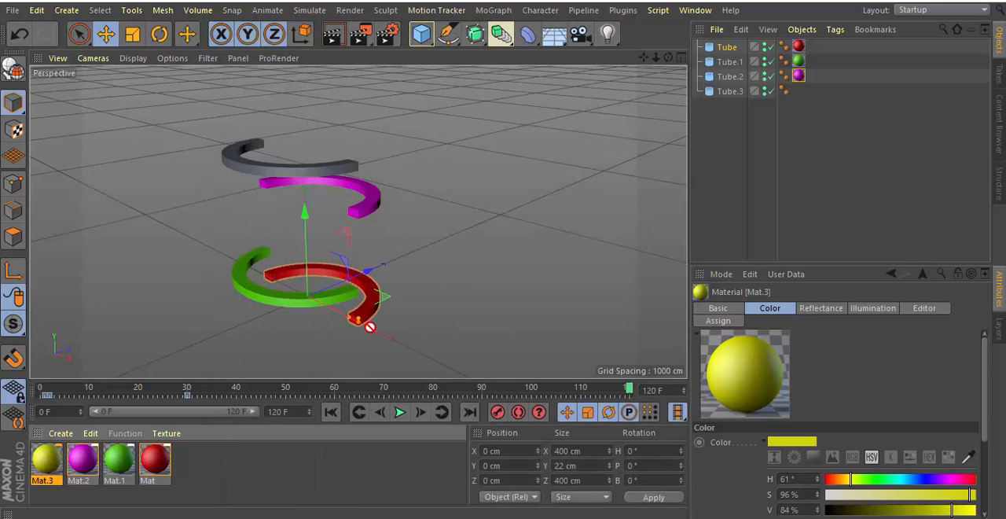
{"action": "left_click_drag", "start_coordinate": [369, 327], "coordinate": [734, 93]}
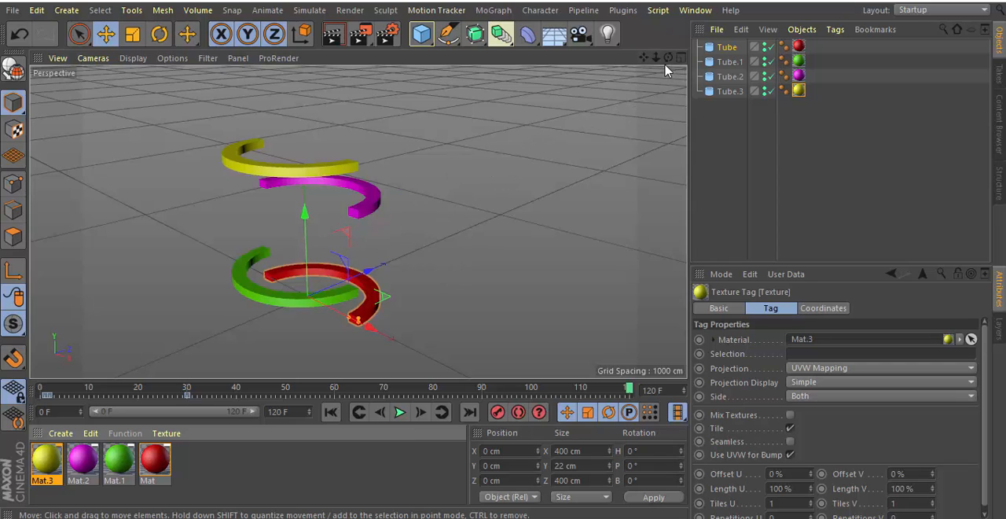
Move Tube.1 along Z to about 206 cm and Tube.3 along Z to about 236 cm.
{"action": "left_click_drag", "start_coordinate": [668, 57], "coordinate": [483, 252]}
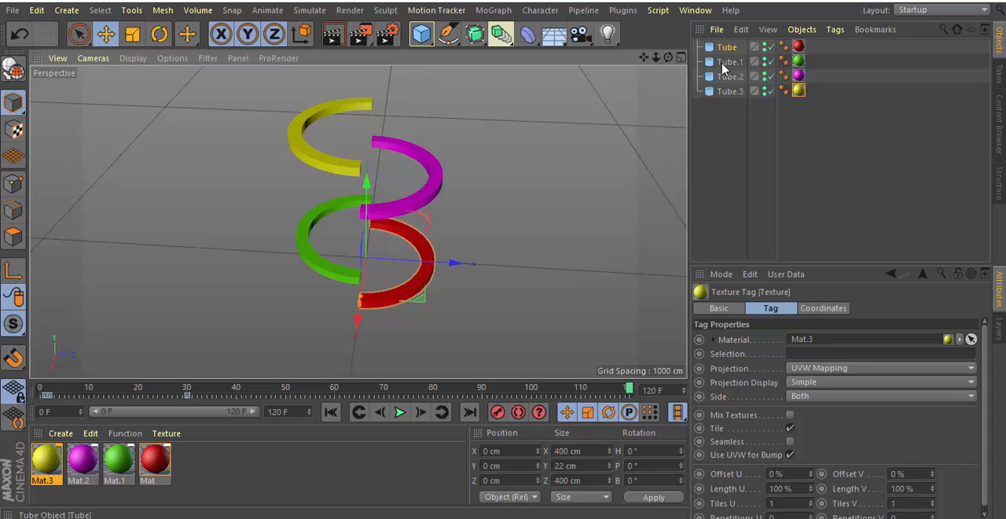
{"action": "left_click", "coordinate": [399, 255]}
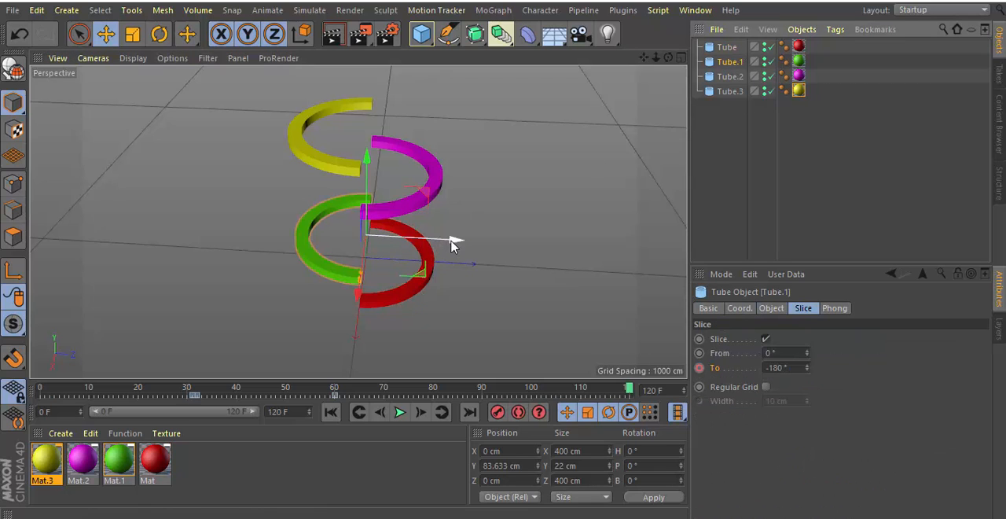
{"action": "left_click_drag", "start_coordinate": [452, 245], "coordinate": [524, 272]}
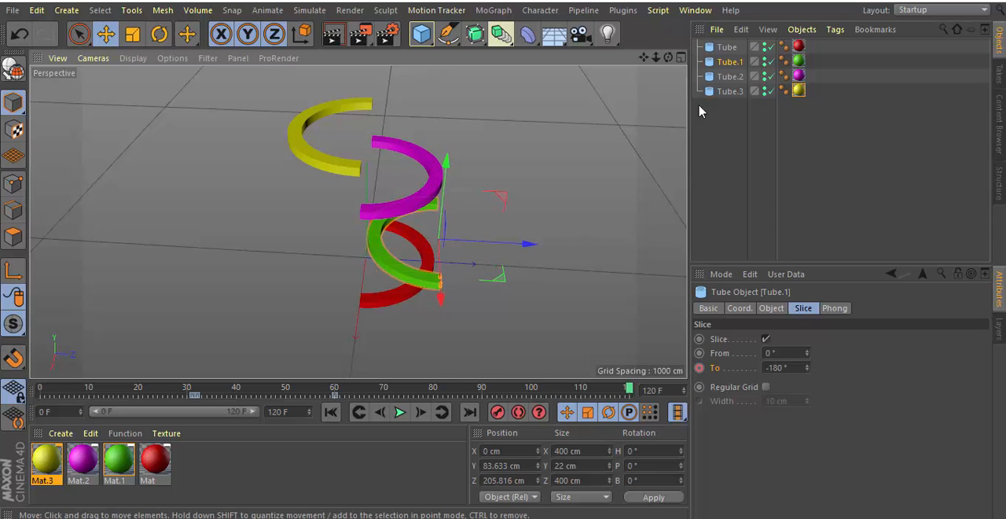
{"action": "left_click", "coordinate": [721, 92]}
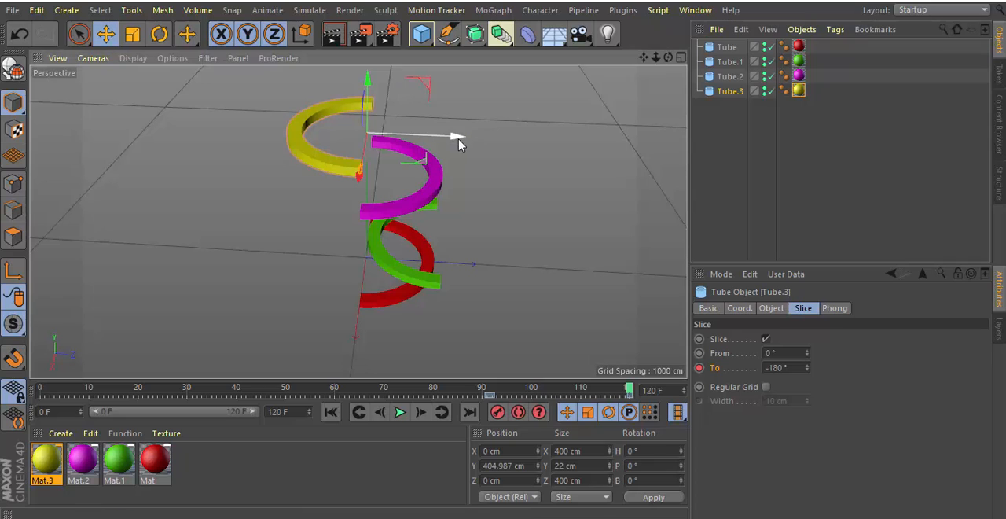
{"action": "left_click_drag", "start_coordinate": [459, 143], "coordinate": [551, 212]}
{"action": "left_click_drag", "start_coordinate": [668, 58], "coordinate": [668, 6]}
{"action": "left_click_drag", "start_coordinate": [665, 62], "coordinate": [665, 62]}
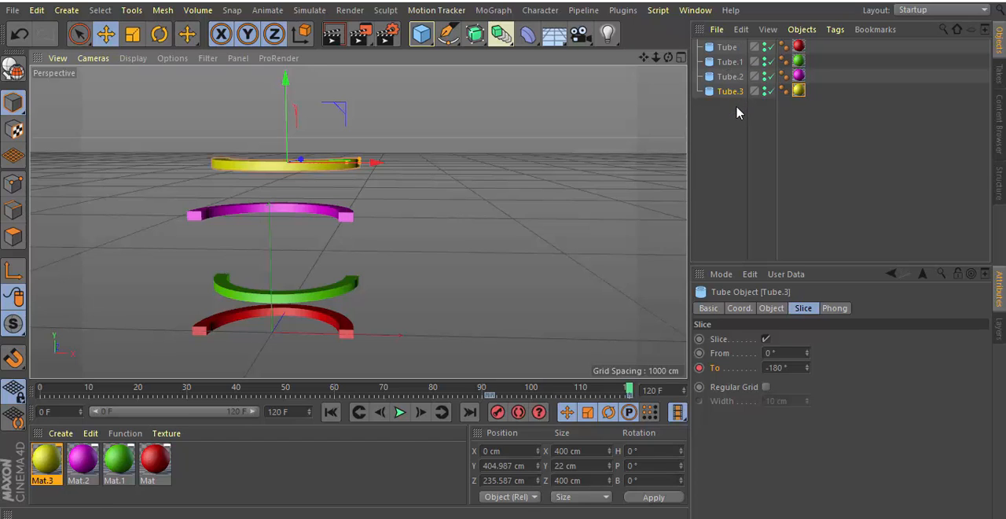
Group all four tubes under a null and copy the group.
{"action": "left_click_drag", "start_coordinate": [736, 107], "coordinate": [706, 42]}
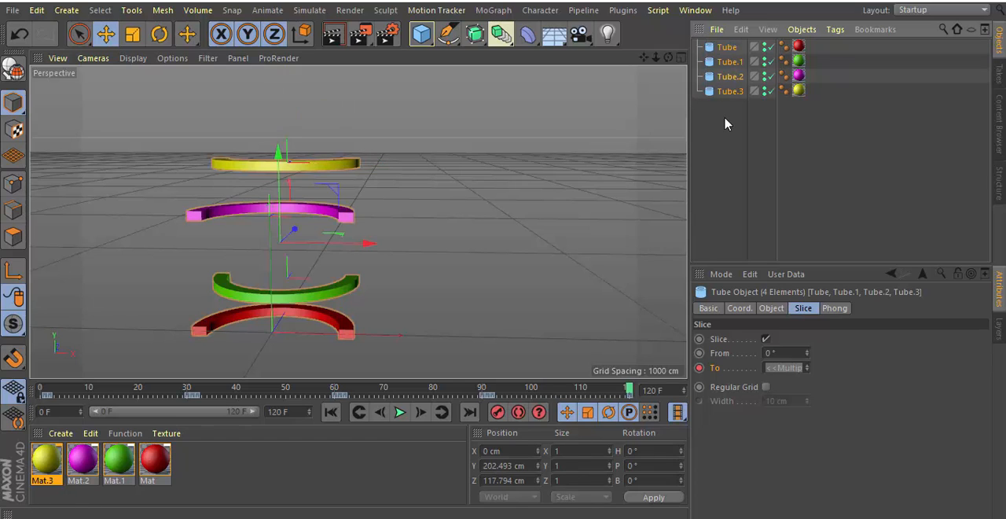
{"action": "key", "text": "alt+g"}
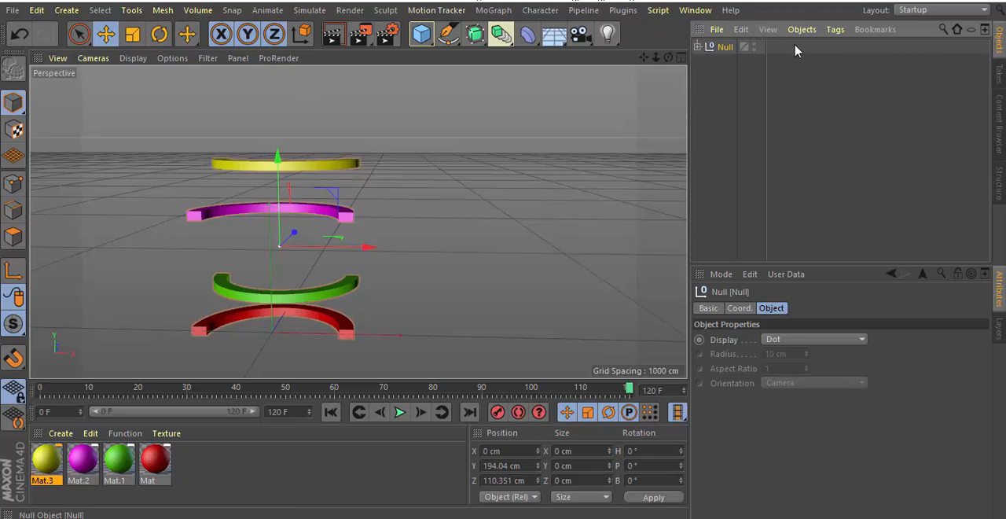
{"action": "left_click", "coordinate": [742, 36]}
{"action": "left_click", "coordinate": [760, 99]}
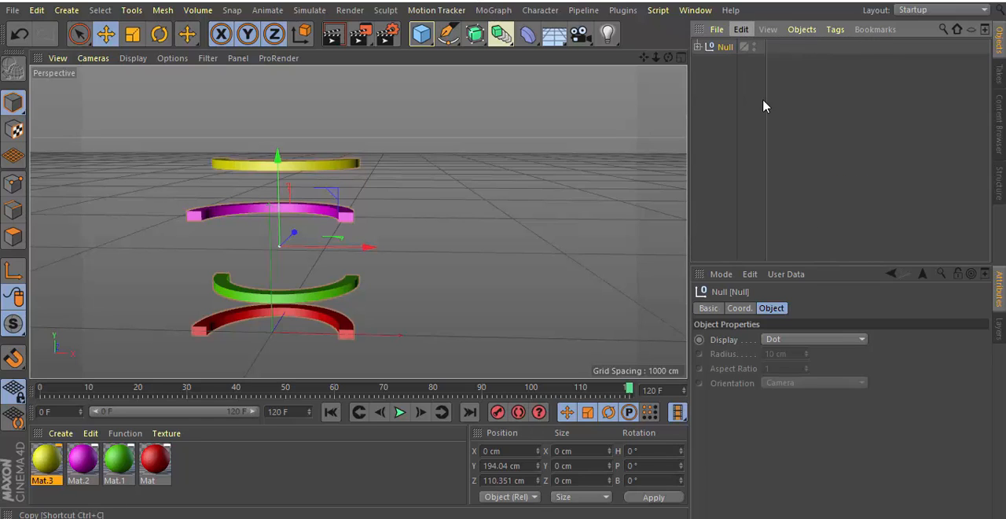
Switch to the open globe project Untitled 10.
{"action": "left_click", "coordinate": [703, 12]}
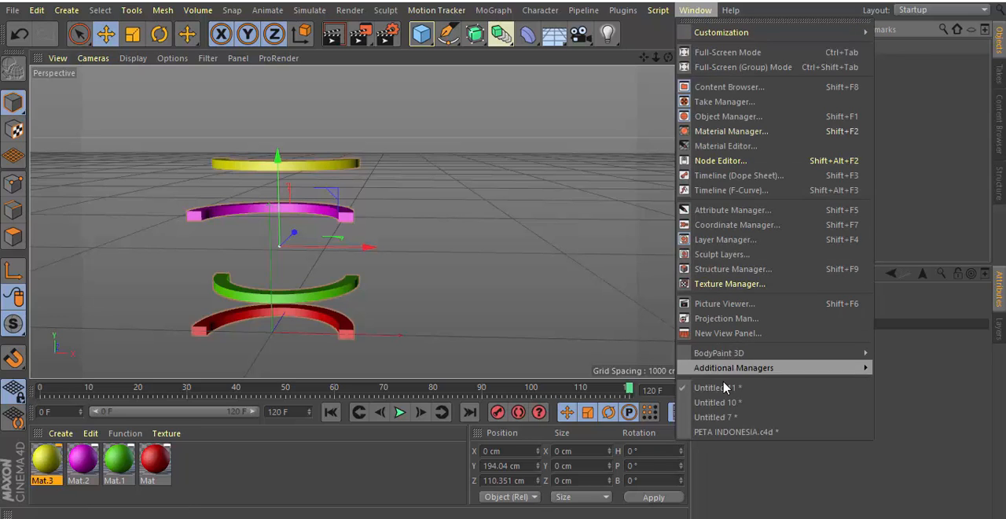
{"action": "left_click", "coordinate": [722, 404]}
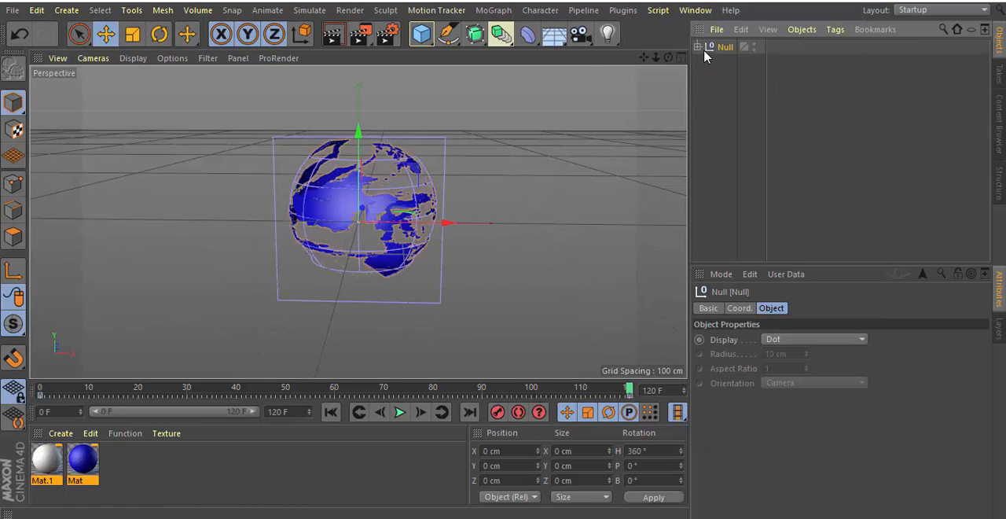
Paste the copied group of four tubes into the globe project.
{"action": "left_click", "coordinate": [740, 30]}
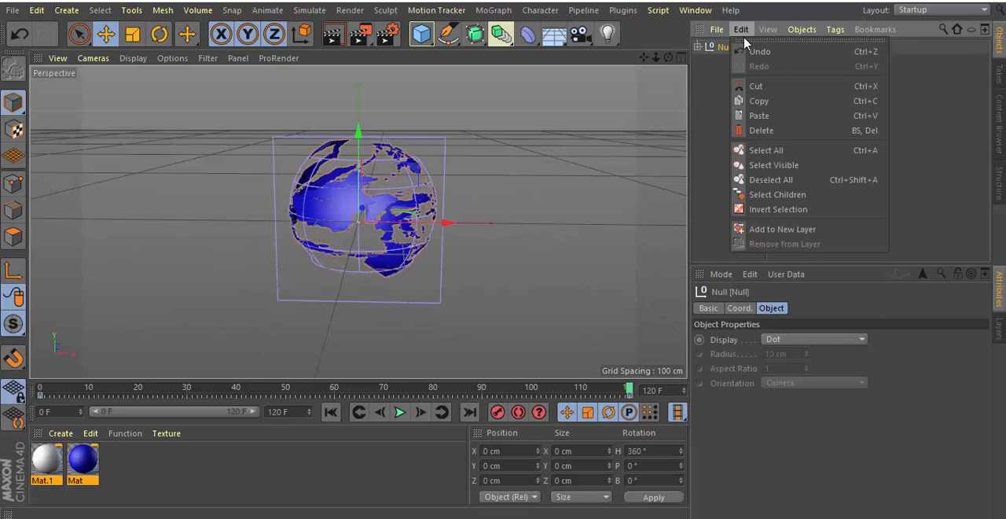
{"action": "left_click", "coordinate": [759, 115]}
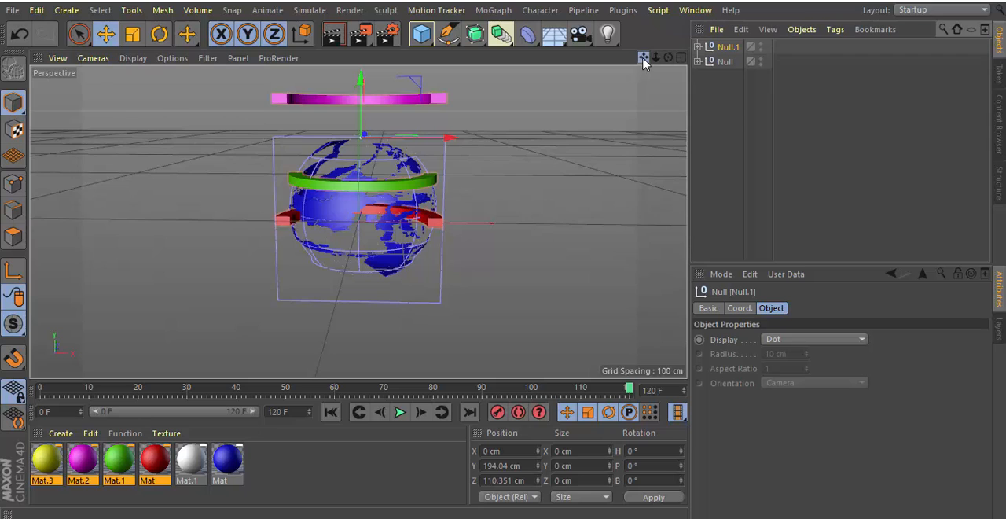
{"action": "left_click_drag", "start_coordinate": [644, 57], "coordinate": [381, 182]}
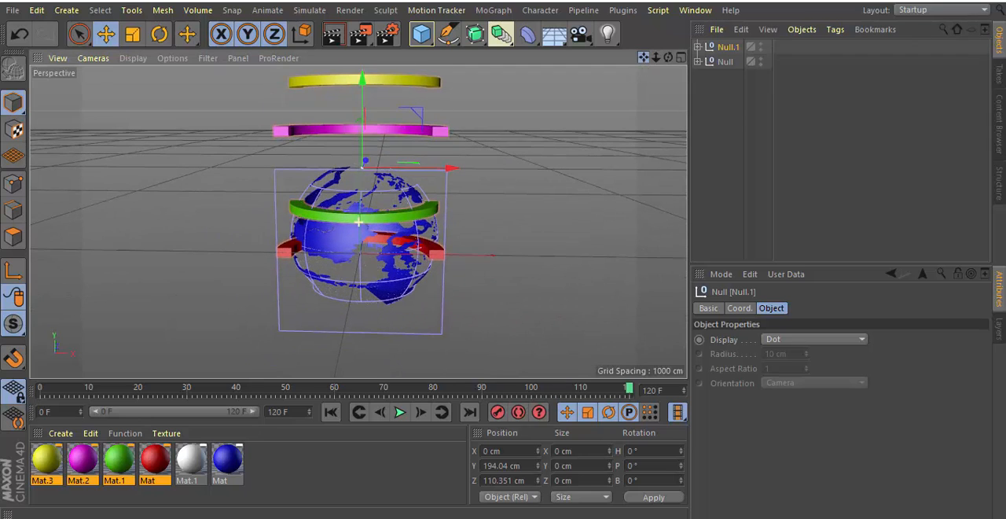
Move Tube and Tube.1 together down along Y to about -243 cm, beneath the globe.
{"action": "left_click", "coordinate": [698, 48]}
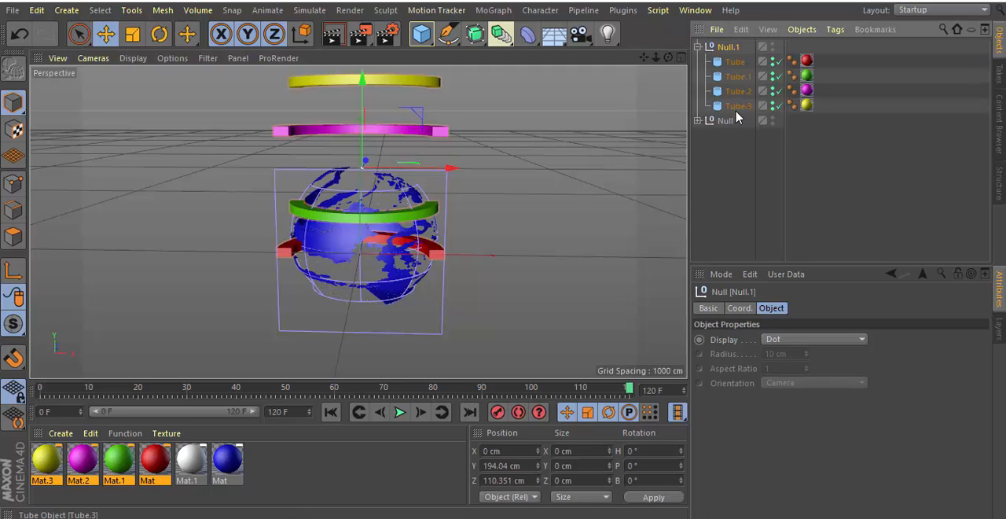
{"action": "left_click", "coordinate": [733, 79]}
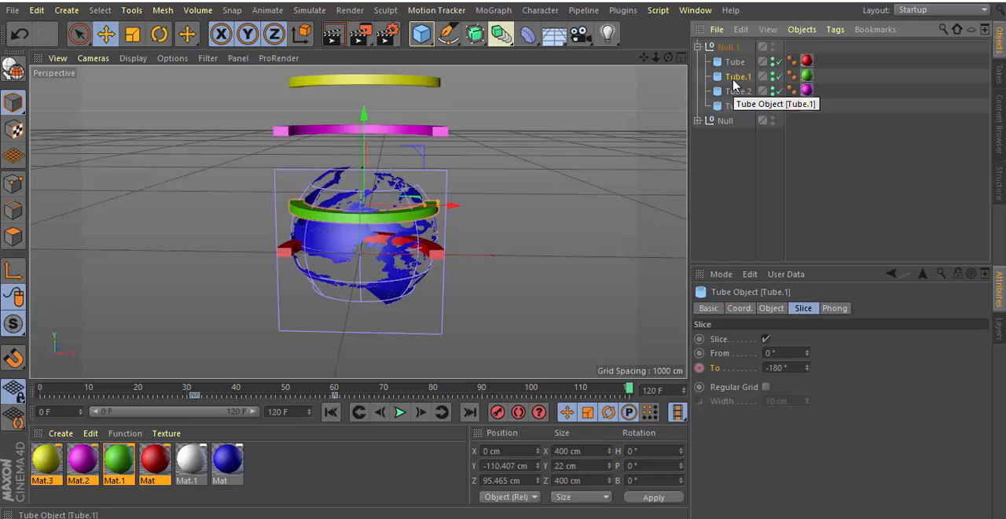
{"action": "left_click", "coordinate": [735, 62], "text": "ctrl"}
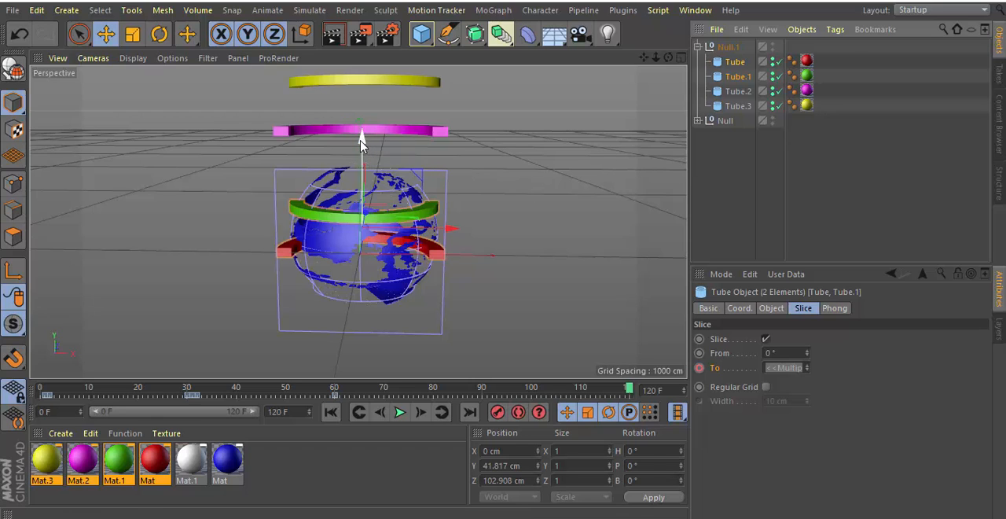
{"action": "left_click_drag", "start_coordinate": [360, 155], "coordinate": [363, 251]}
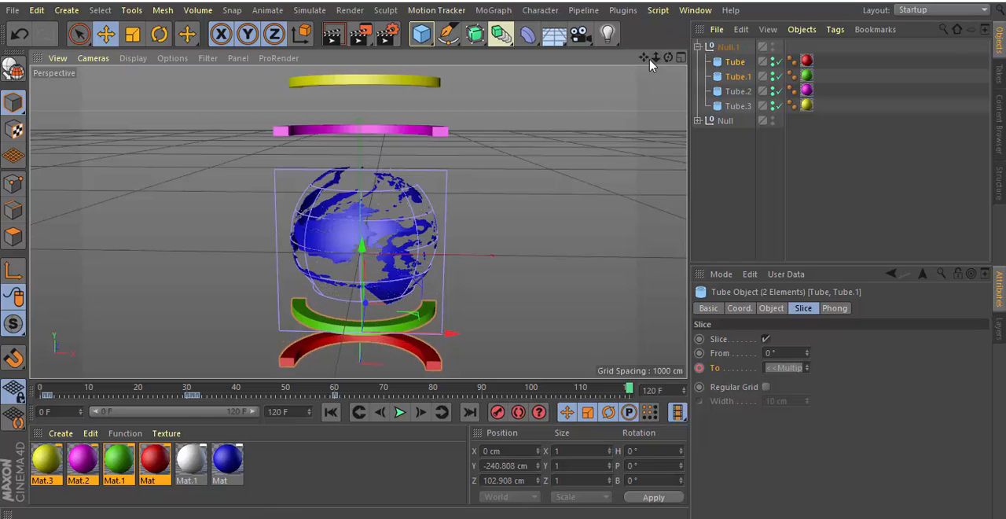
{"action": "left_click_drag", "start_coordinate": [643, 58], "coordinate": [664, 26]}
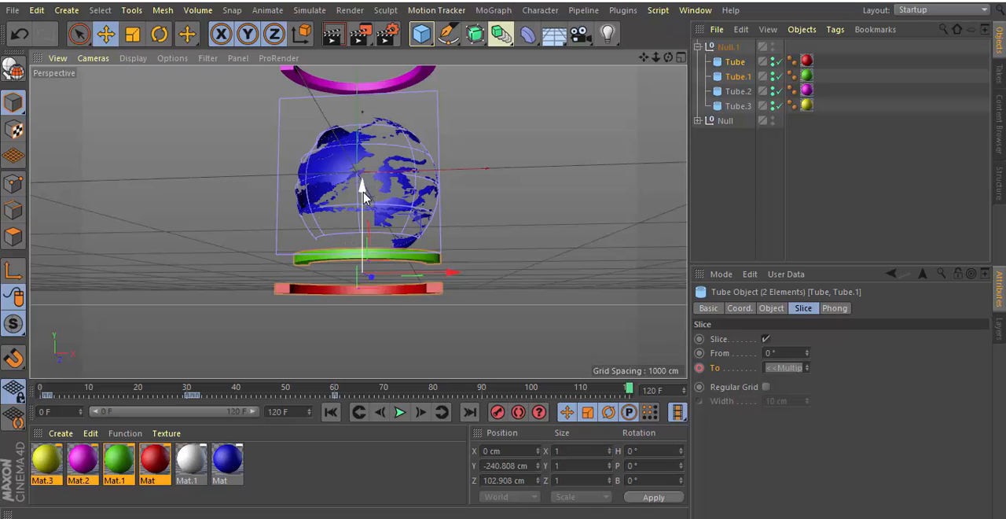
{"action": "left_click_drag", "start_coordinate": [362, 200], "coordinate": [363, 198]}
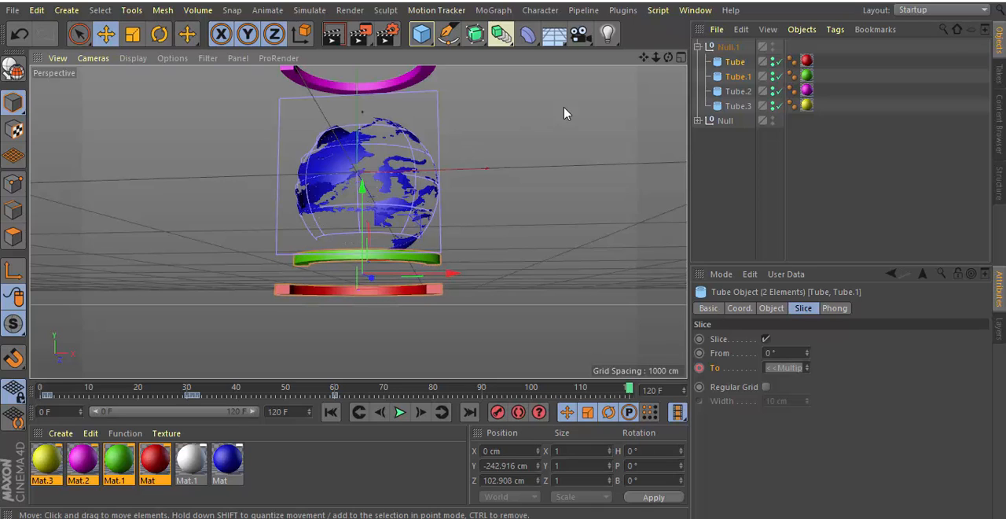
Move Tube.2 and Tube.3 together down along Y to about 271 cm, just above the globe.
{"action": "left_click_drag", "start_coordinate": [644, 57], "coordinate": [628, 164]}
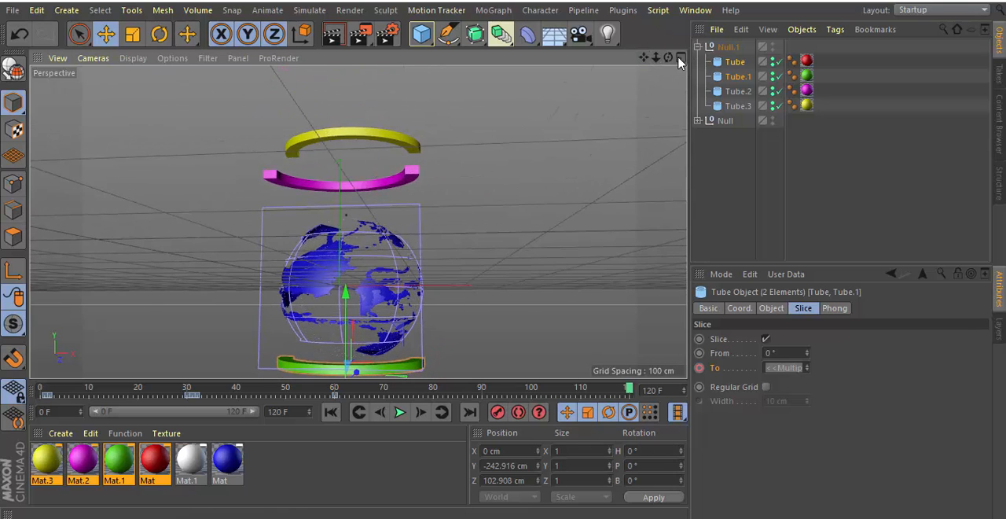
{"action": "left_click_drag", "start_coordinate": [668, 57], "coordinate": [355, 220]}
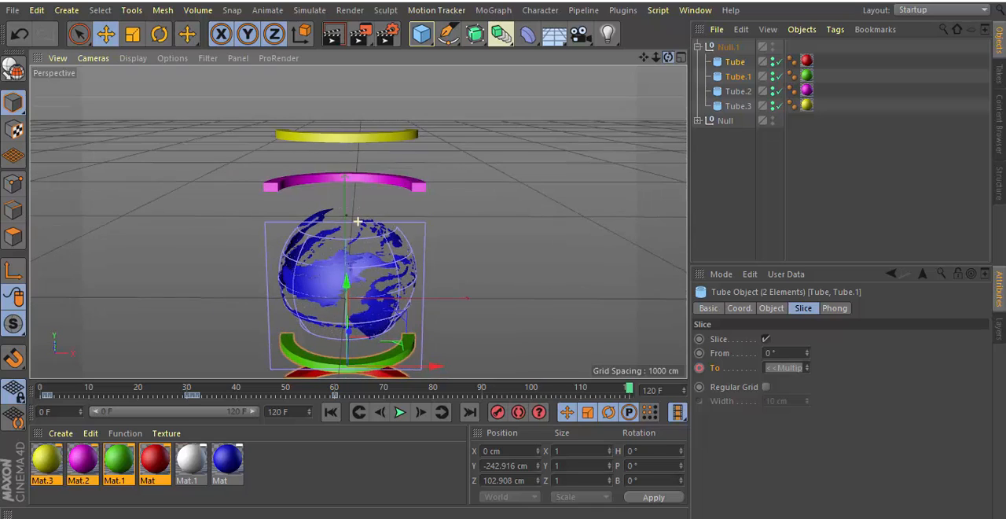
{"action": "left_click", "coordinate": [732, 92]}
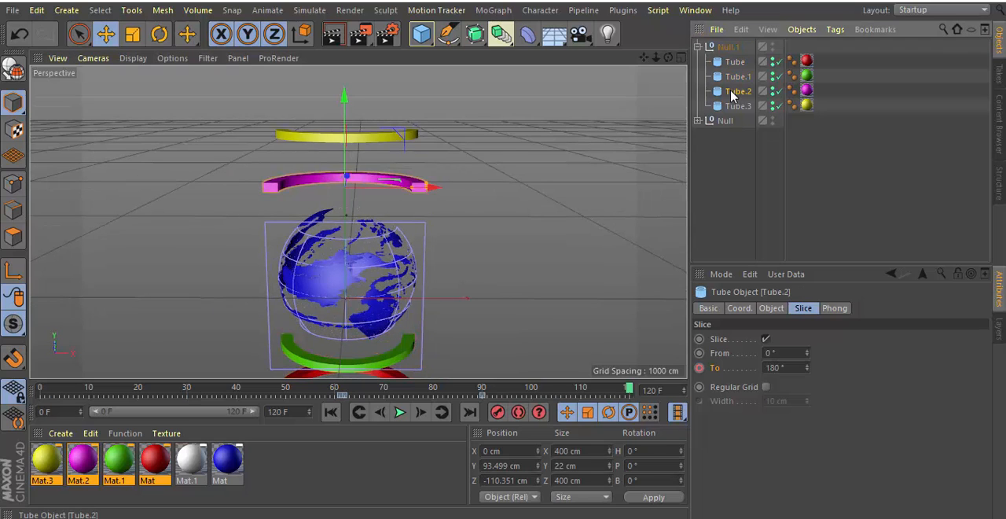
{"action": "left_click", "coordinate": [737, 106], "text": "ctrl"}
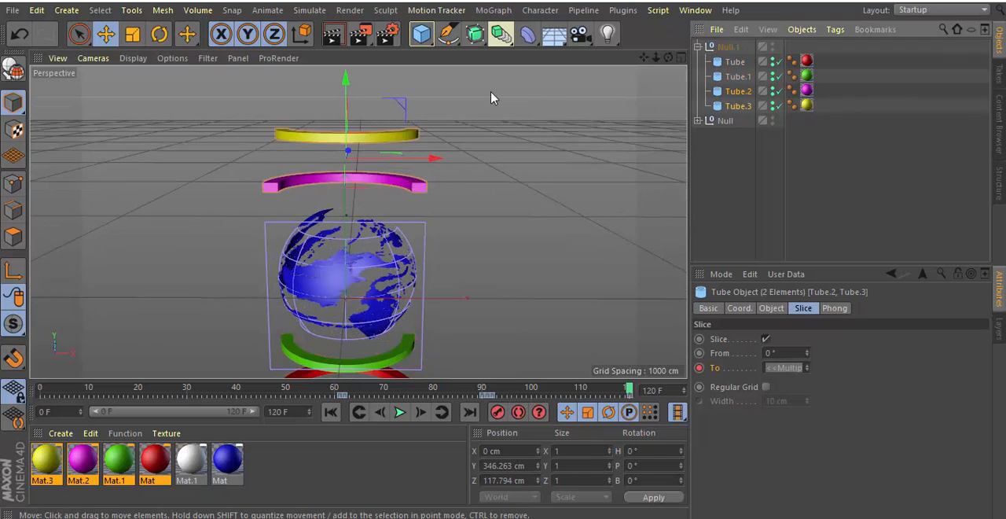
{"action": "left_click_drag", "start_coordinate": [347, 81], "coordinate": [348, 114]}
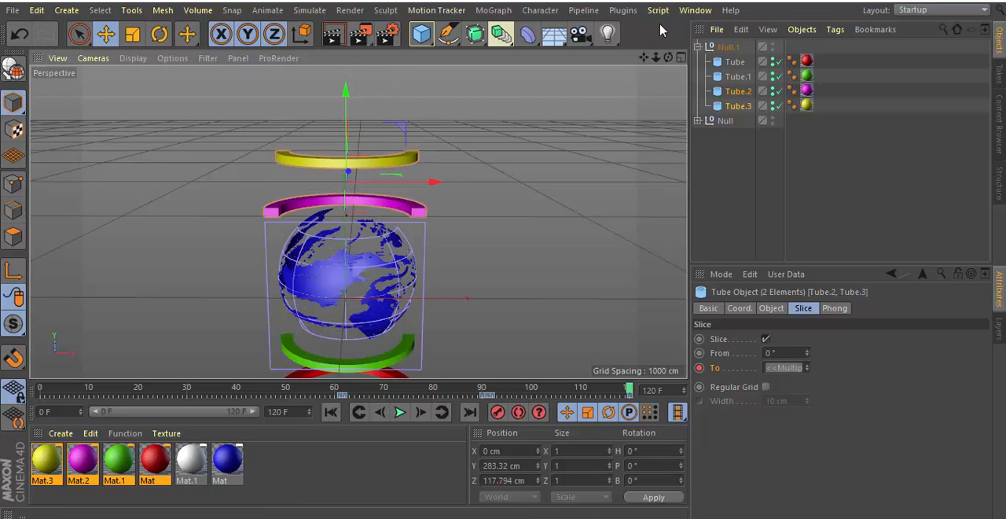
{"action": "left_click_drag", "start_coordinate": [669, 57], "coordinate": [665, 31]}
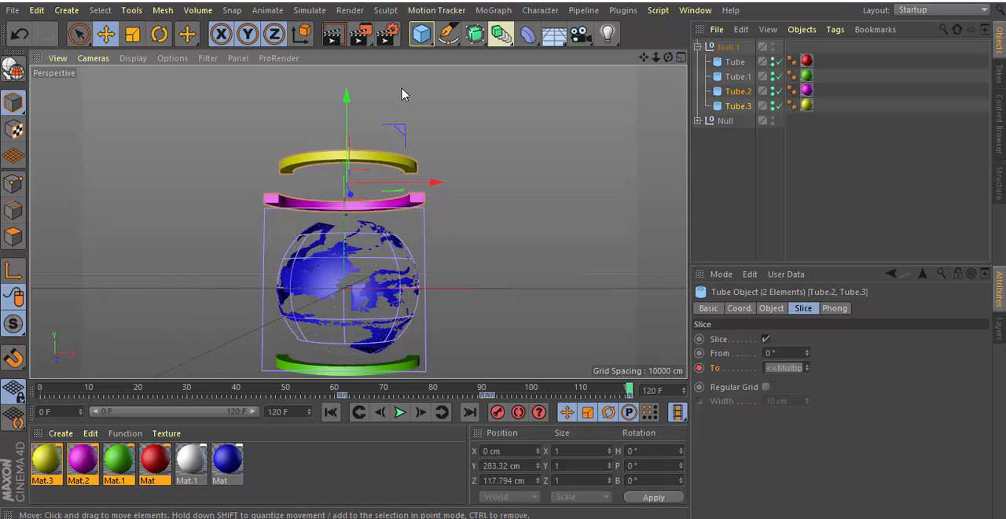
{"action": "mouse_move", "coordinate": [349, 102]}
{"action": "left_mouse_down"}
{"action": "mouse_move", "coordinate": [351, 111]}
{"action": "mouse_move", "coordinate": [348, 101]}
{"action": "left_mouse_up"}
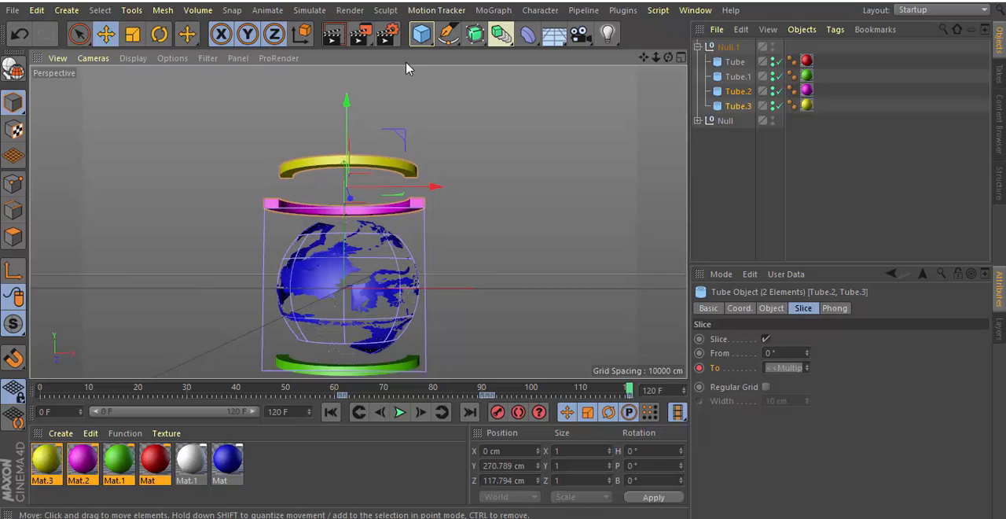
Render the active view from two angles to check how the tubes sit around the globe.
{"action": "left_click_drag", "start_coordinate": [644, 58], "coordinate": [635, 32]}
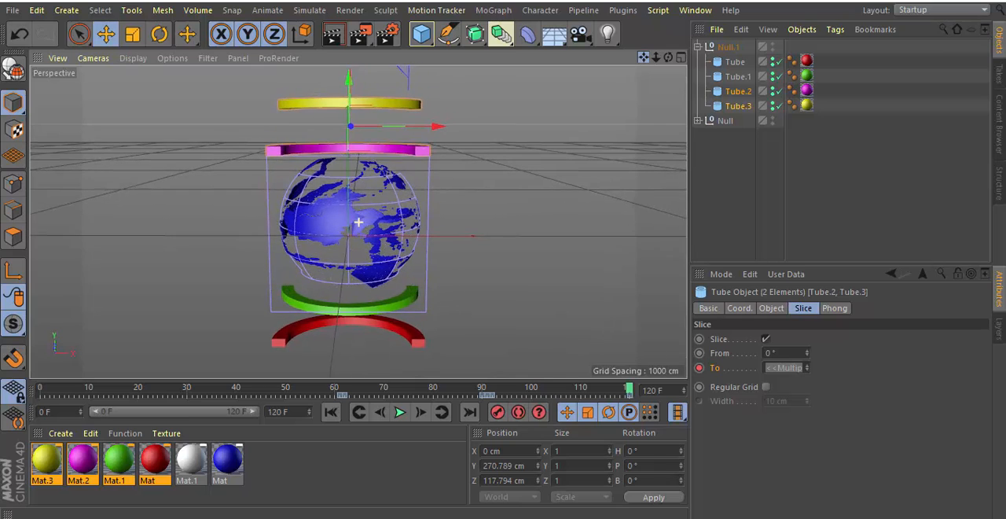
{"action": "left_click", "coordinate": [339, 34]}
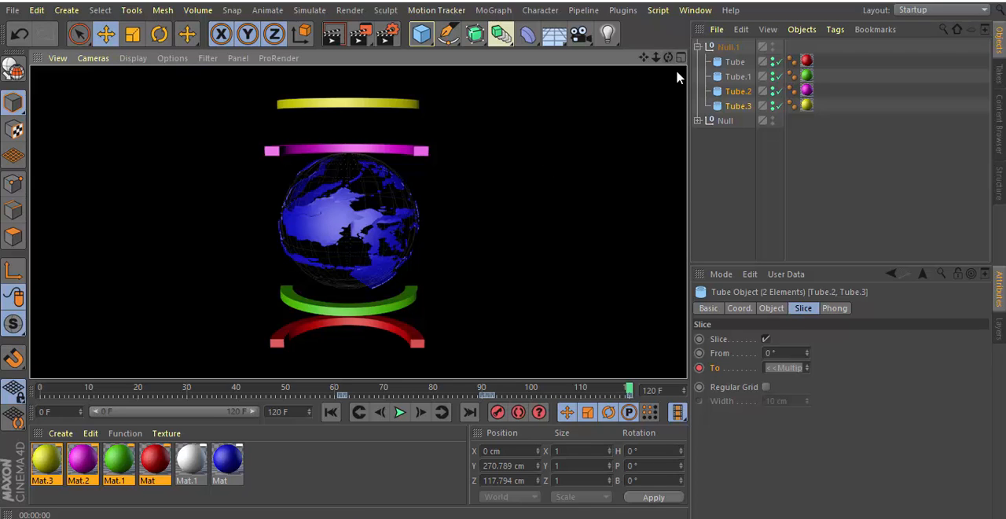
{"action": "left_click", "coordinate": [721, 180]}
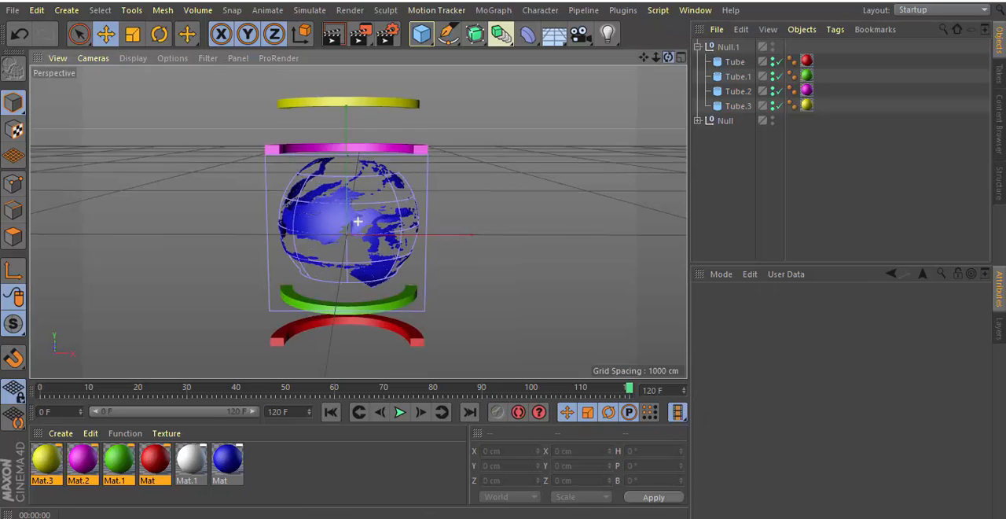
{"action": "mouse_move", "coordinate": [668, 57]}
{"action": "left_mouse_down"}
{"action": "mouse_move", "coordinate": [667, 34]}
{"action": "mouse_move", "coordinate": [667, 57]}
{"action": "left_mouse_up"}
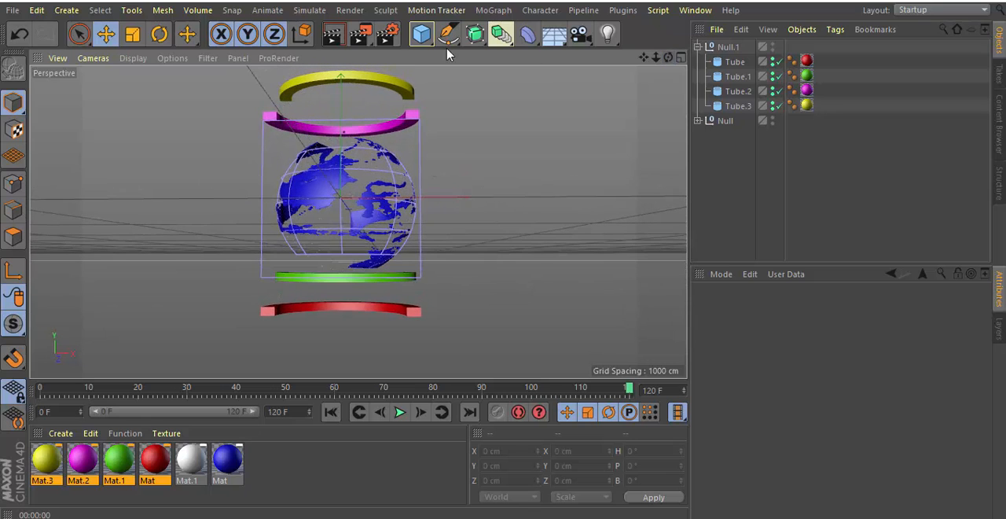
{"action": "left_click", "coordinate": [336, 38]}
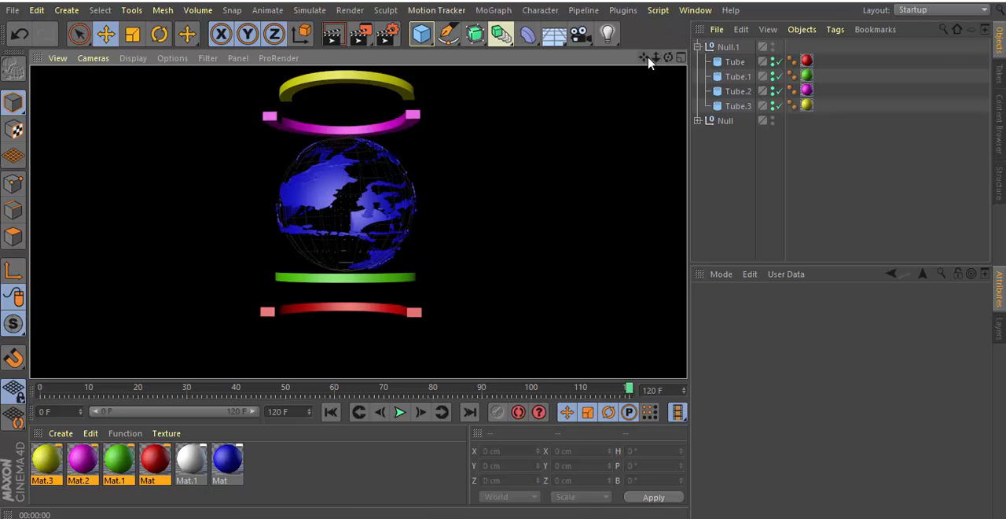
{"action": "left_click", "coordinate": [716, 136]}
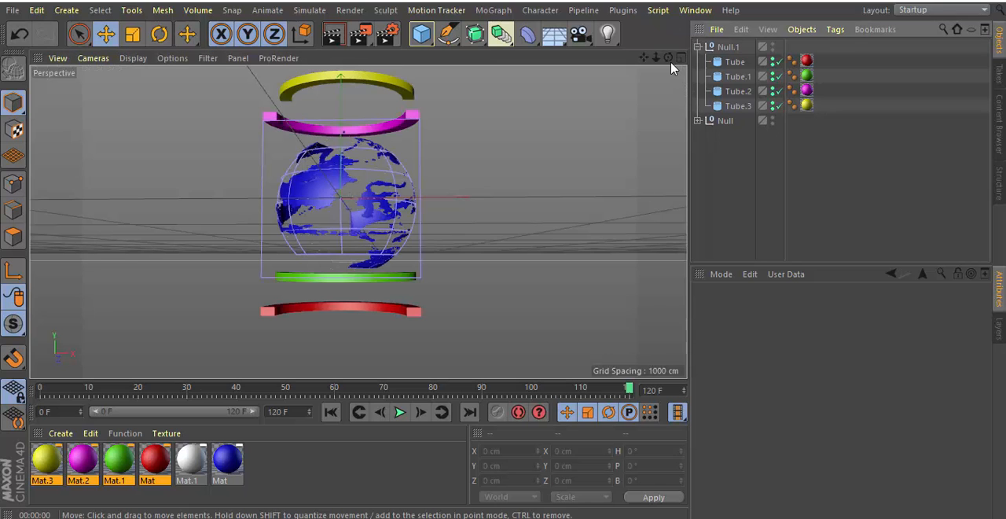
Play the combined globe and tube animation from frame 0, and collapse the tube group.
{"action": "mouse_move", "coordinate": [668, 57]}
{"action": "left_mouse_down"}
{"action": "mouse_move", "coordinate": [668, 86]}
{"action": "mouse_move", "coordinate": [668, 61]}
{"action": "left_mouse_up"}
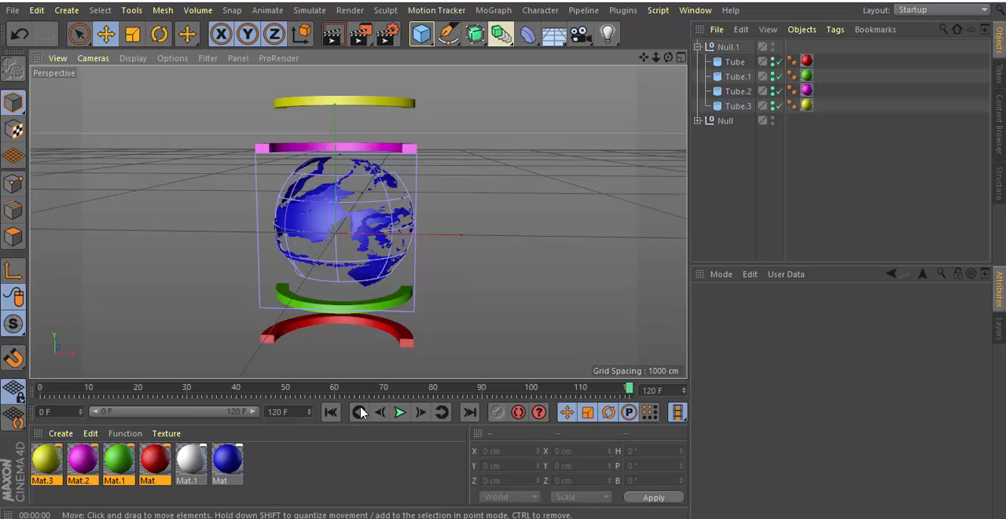
{"action": "left_click", "coordinate": [330, 412]}
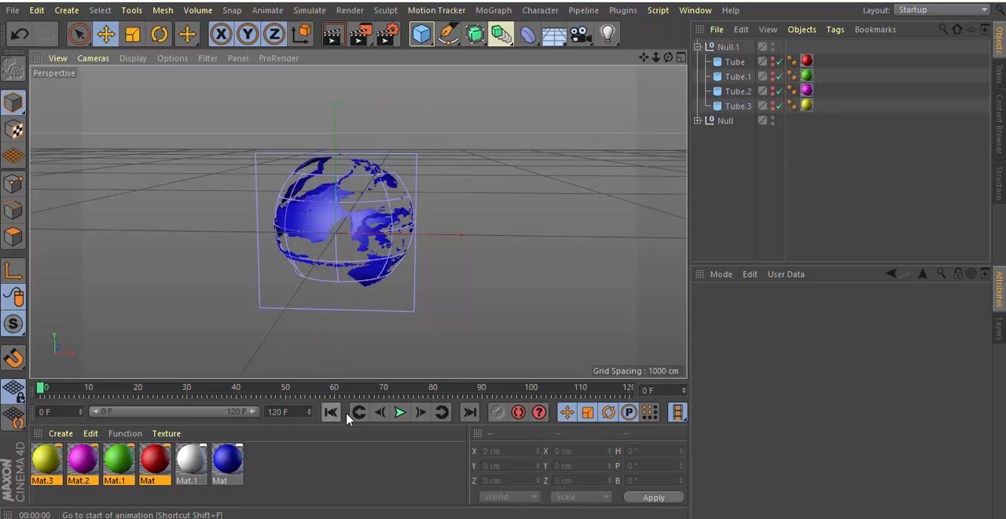
{"action": "left_click", "coordinate": [397, 414]}
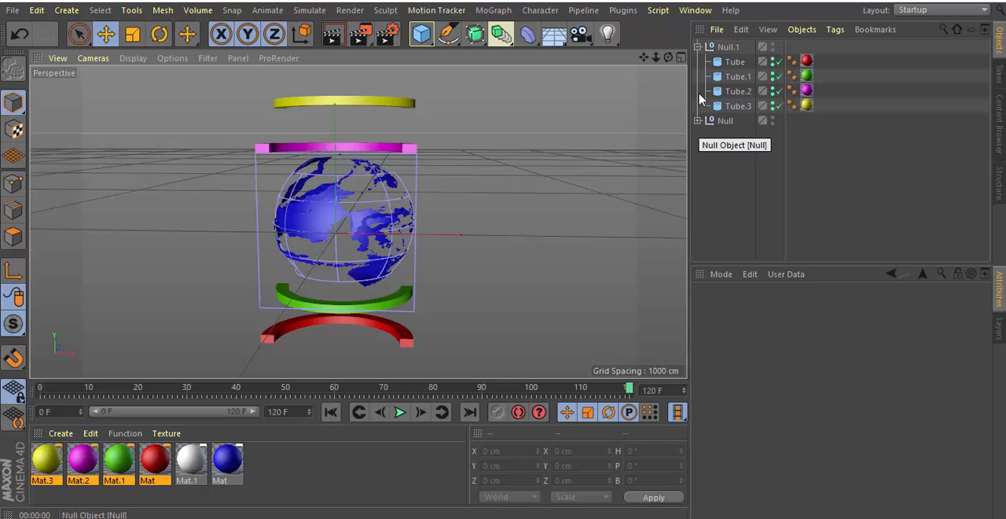
{"action": "left_click", "coordinate": [697, 47]}
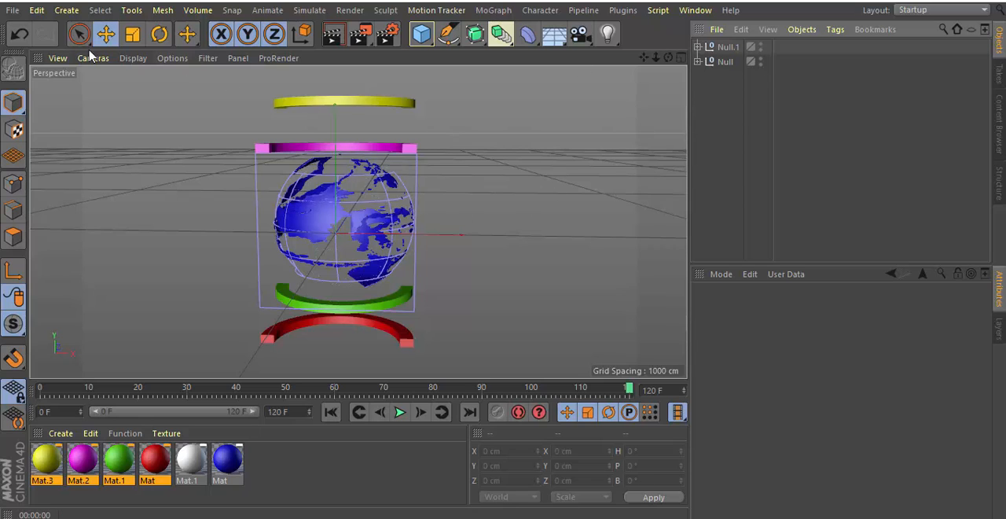
Create a new project and add a MoText object to it.
{"action": "left_click", "coordinate": [13, 10]}
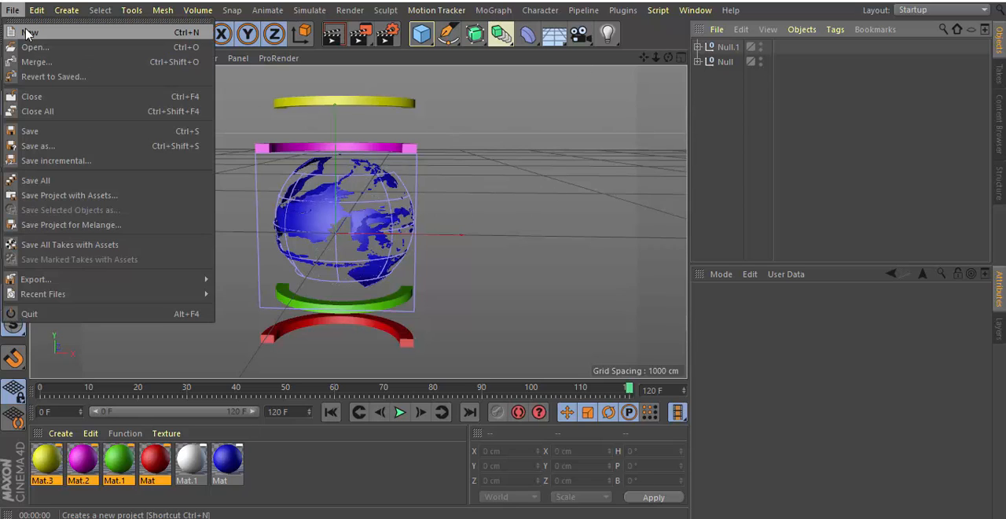
{"action": "left_click", "coordinate": [27, 33]}
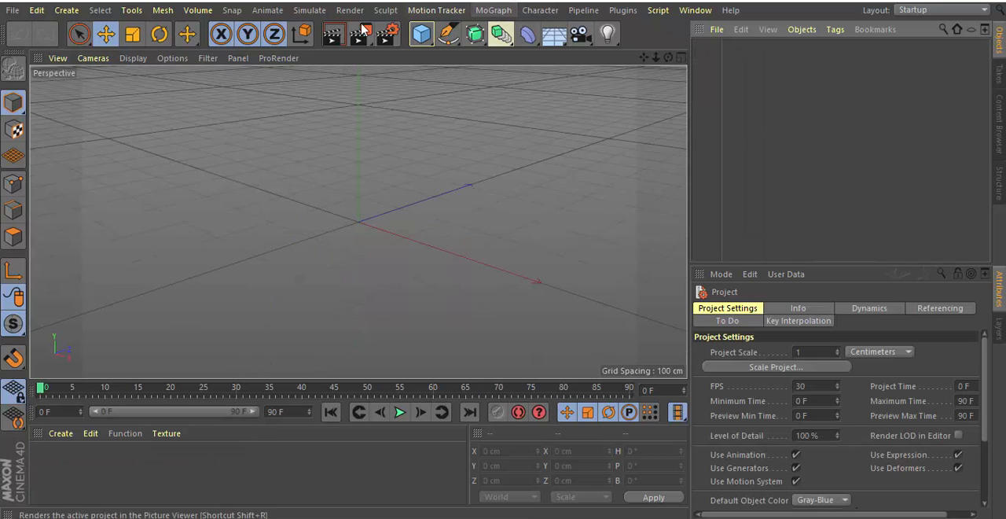
{"action": "left_click", "coordinate": [498, 10]}
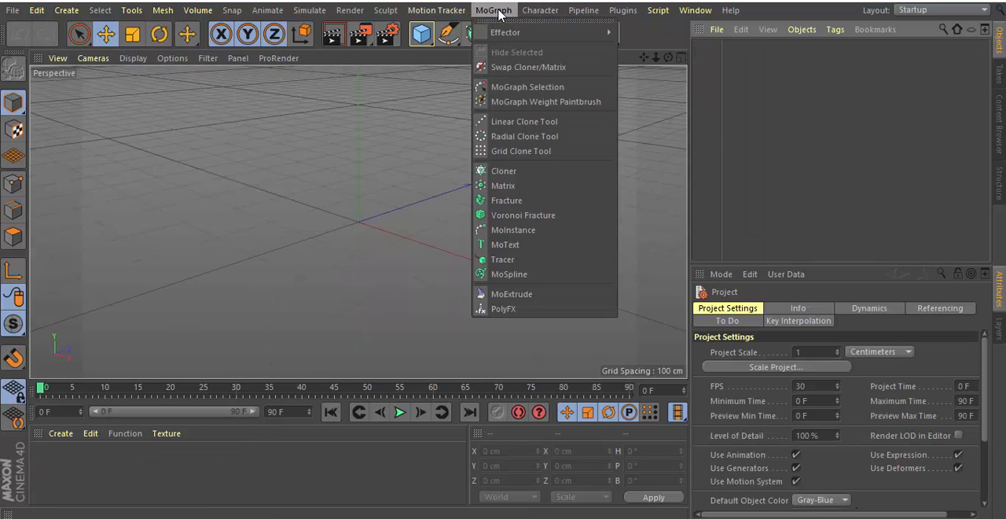
{"action": "left_click", "coordinate": [497, 249]}
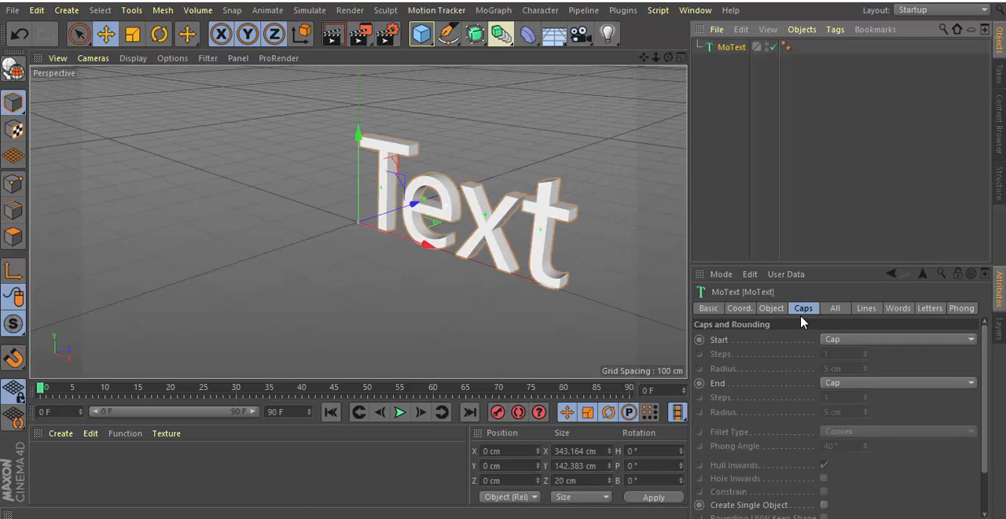
Set the MoText object's text to NEWS UPDATE.
{"action": "left_click", "coordinate": [771, 308]}
{"action": "double_click", "coordinate": [751, 376]}
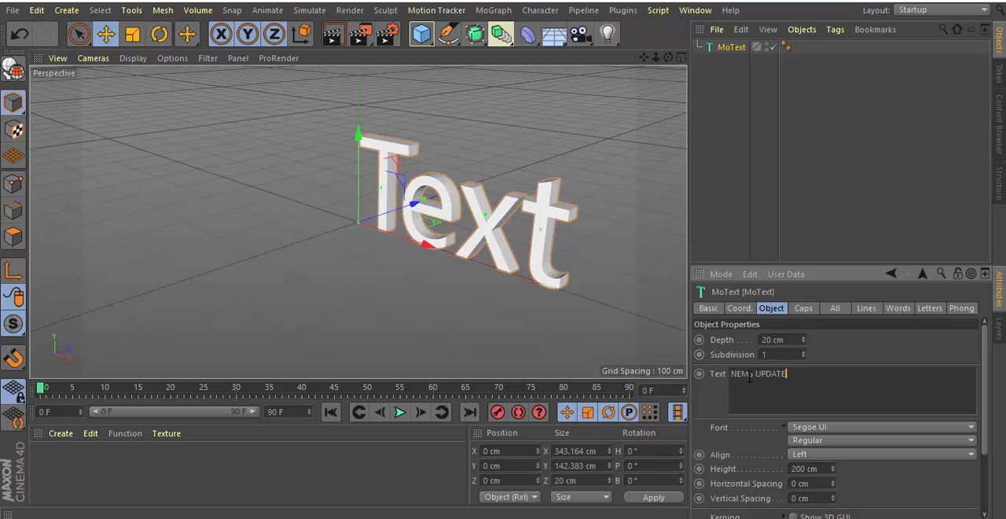
{"action": "key", "text": "BackSpace"}
{"action": "type", "text": "W"}
{"action": "left_click", "coordinate": [551, 259]}
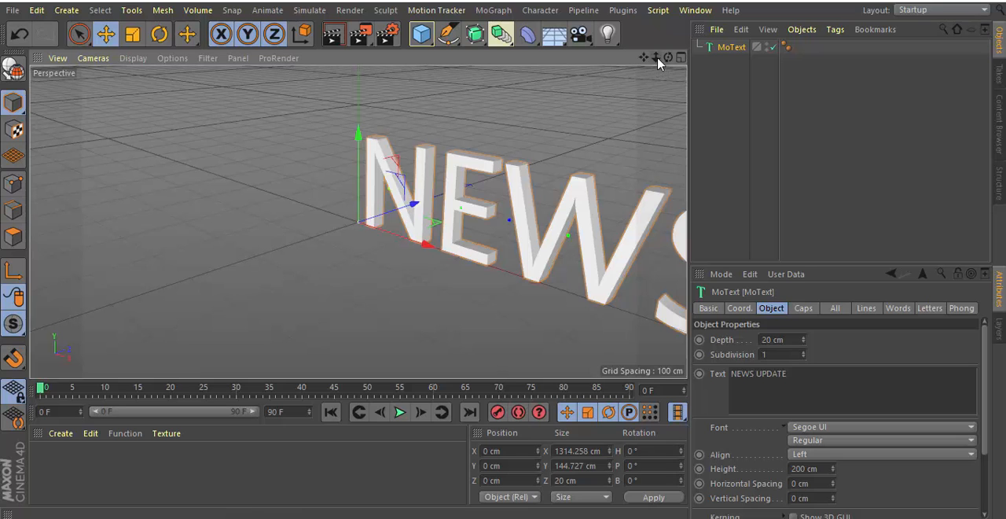
Set the font of the NEWS UPDATE text to Perpetua Titling MT Bold.
{"action": "left_click_drag", "start_coordinate": [656, 57], "coordinate": [530, 10]}
{"action": "left_click_drag", "start_coordinate": [359, 222], "coordinate": [368, 232]}
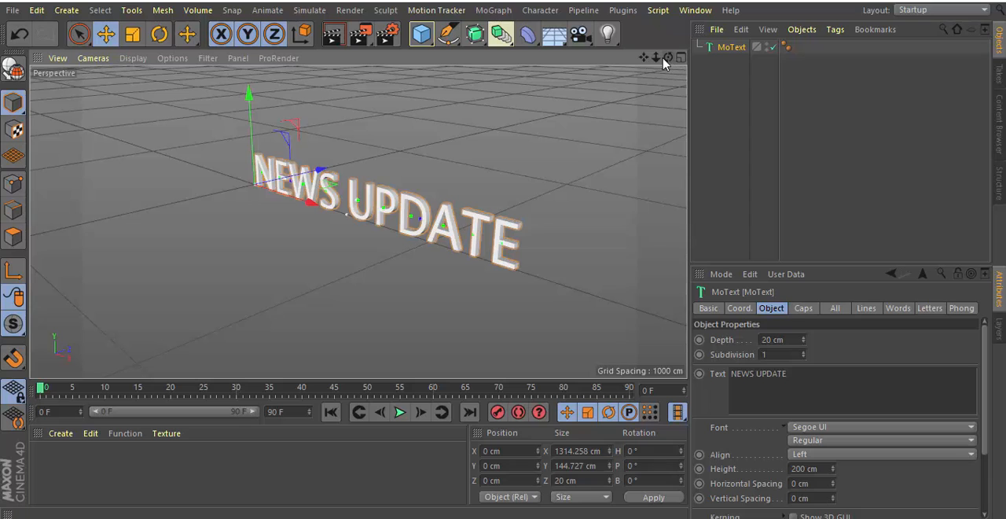
{"action": "left_click_drag", "start_coordinate": [657, 59], "coordinate": [708, 59]}
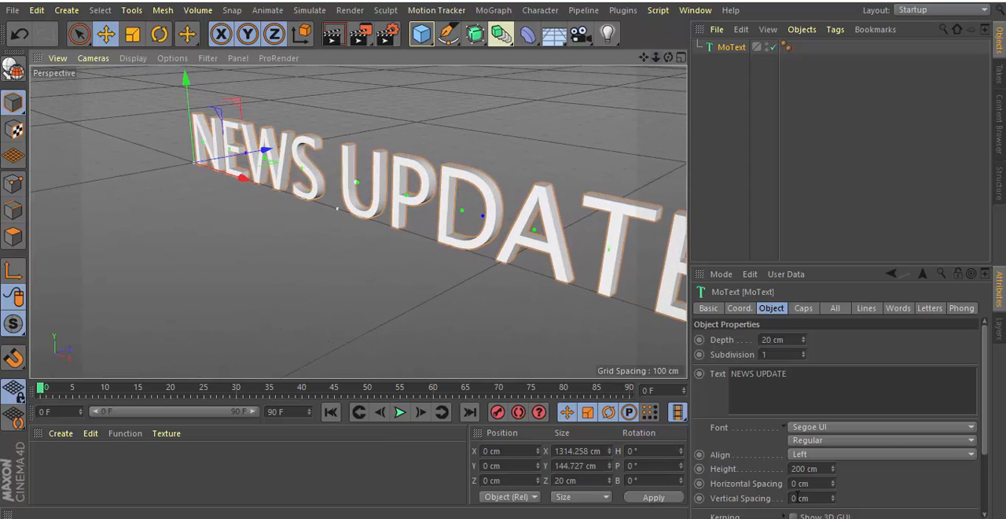
{"action": "left_click", "coordinate": [815, 428]}
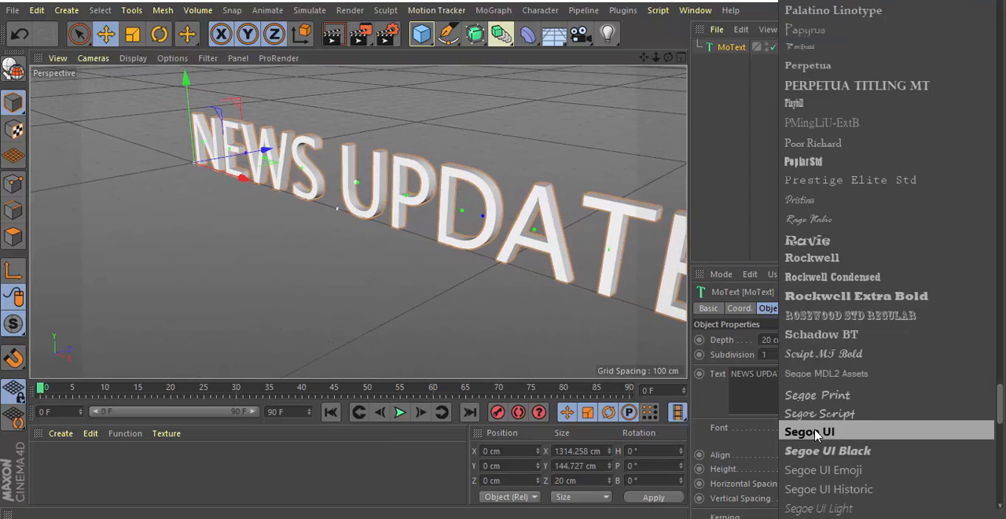
{"action": "left_click", "coordinate": [852, 85]}
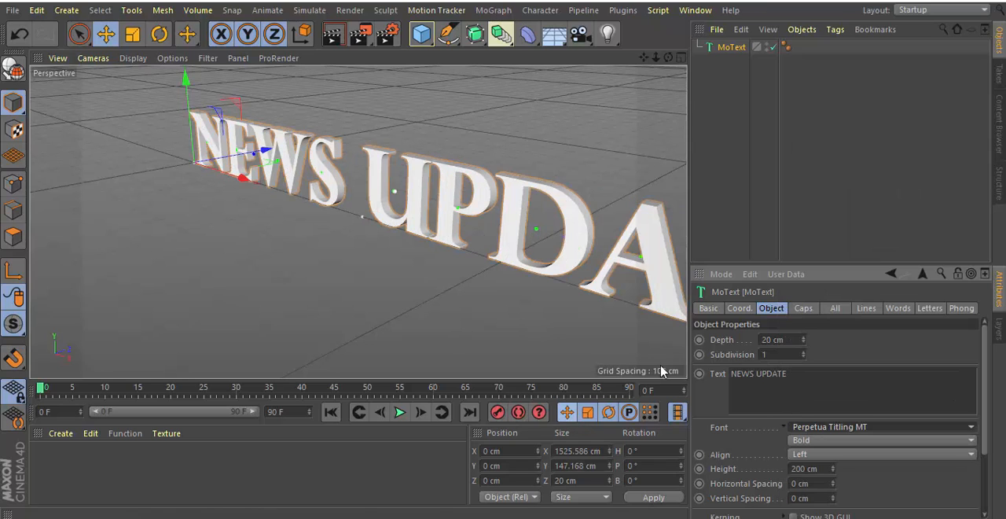
Set the MoText's start cap to Fillet Cap with a radius of 3 cm.
{"action": "left_click", "coordinate": [804, 309]}
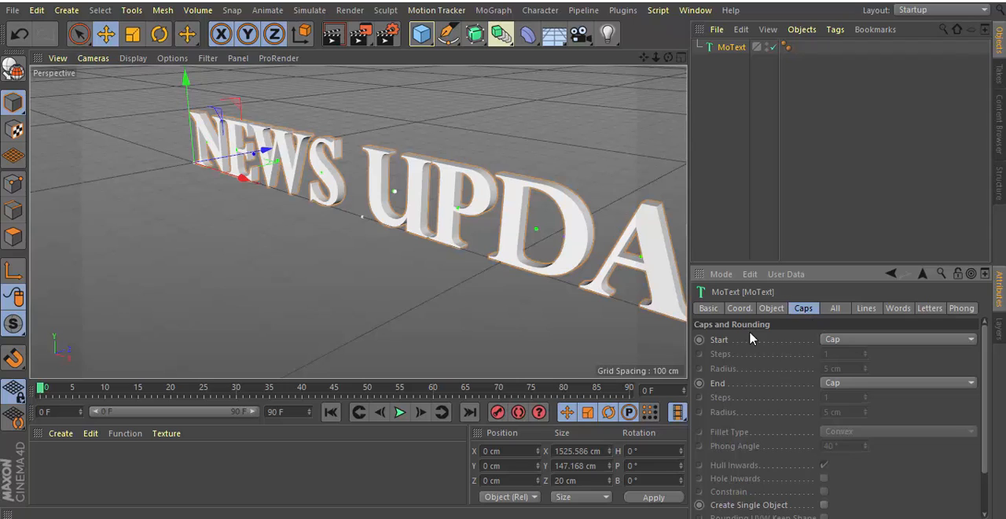
{"action": "left_click", "coordinate": [973, 339]}
{"action": "left_click", "coordinate": [874, 399]}
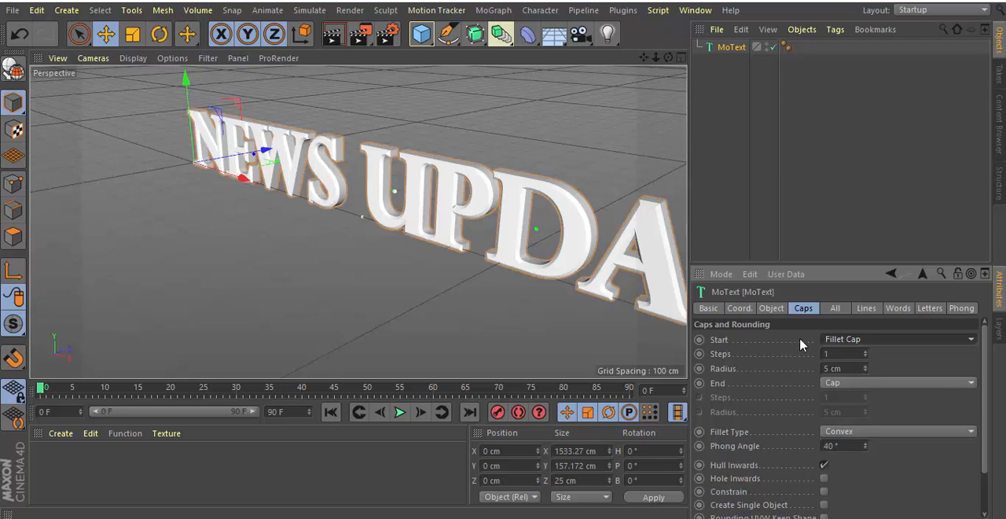
{"action": "left_click", "coordinate": [865, 371]}
{"action": "left_click", "coordinate": [866, 370]}
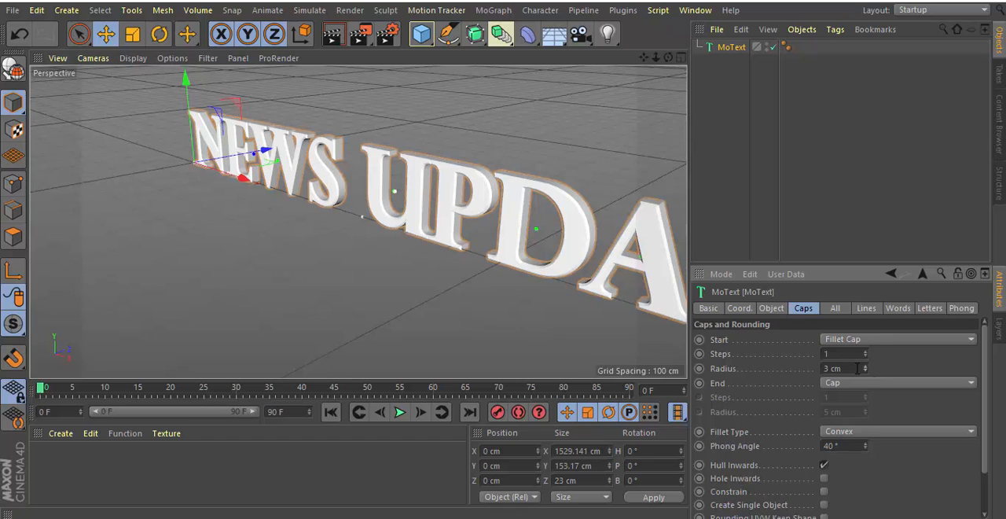
Set the MoText's end cap to Fillet Cap with a radius of 3 cm.
{"action": "left_click", "coordinate": [972, 383]}
{"action": "left_click", "coordinate": [860, 444]}
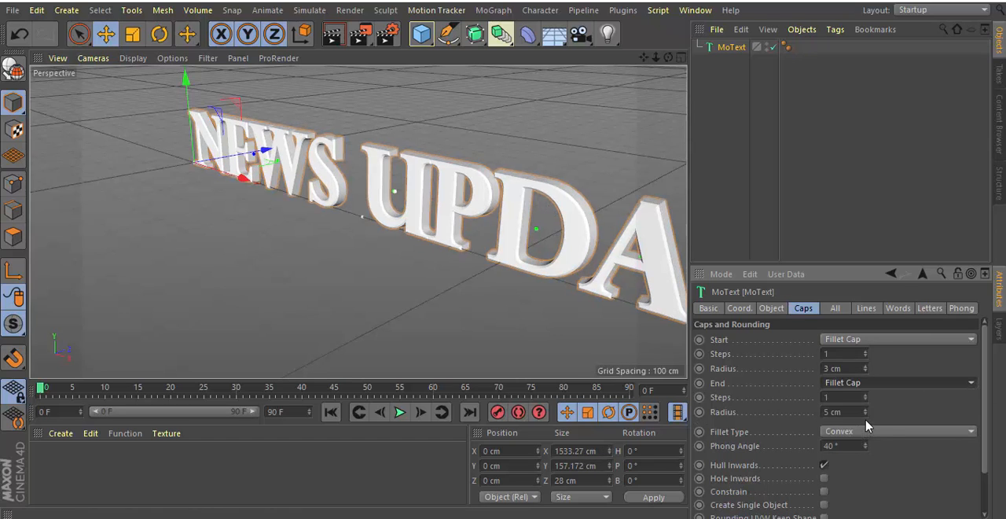
{"action": "left_click", "coordinate": [865, 415]}
{"action": "left_click", "coordinate": [866, 414]}
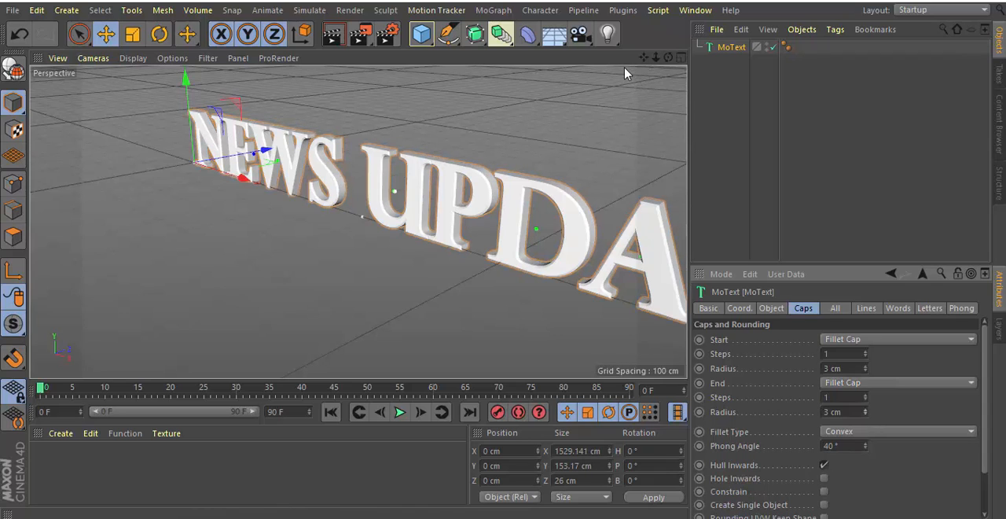
Add a Plain effector to the MoText object.
{"action": "left_click_drag", "start_coordinate": [668, 57], "coordinate": [721, 41]}
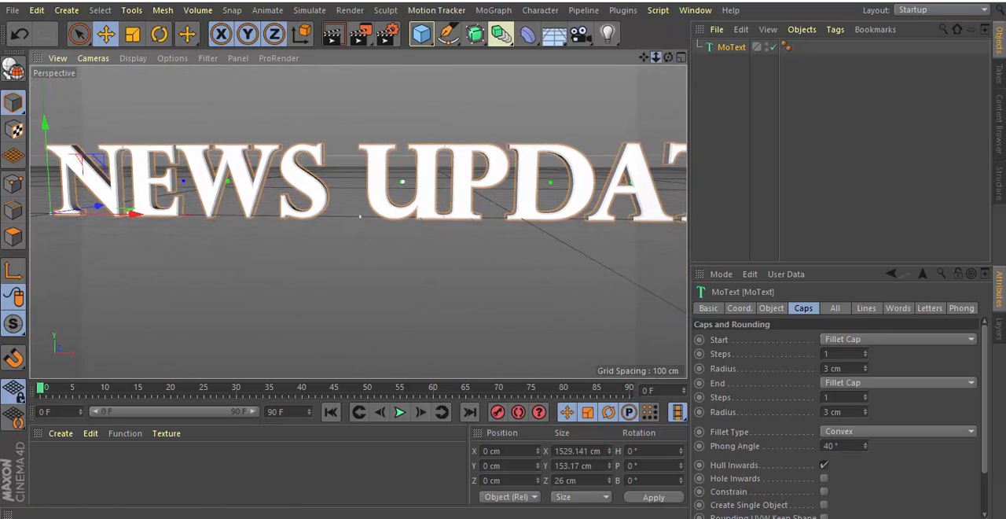
{"action": "mouse_move", "coordinate": [655, 58]}
{"action": "left_mouse_down"}
{"action": "mouse_move", "coordinate": [611, 56]}
{"action": "mouse_move", "coordinate": [682, 63]}
{"action": "mouse_move", "coordinate": [657, 63]}
{"action": "left_mouse_up"}
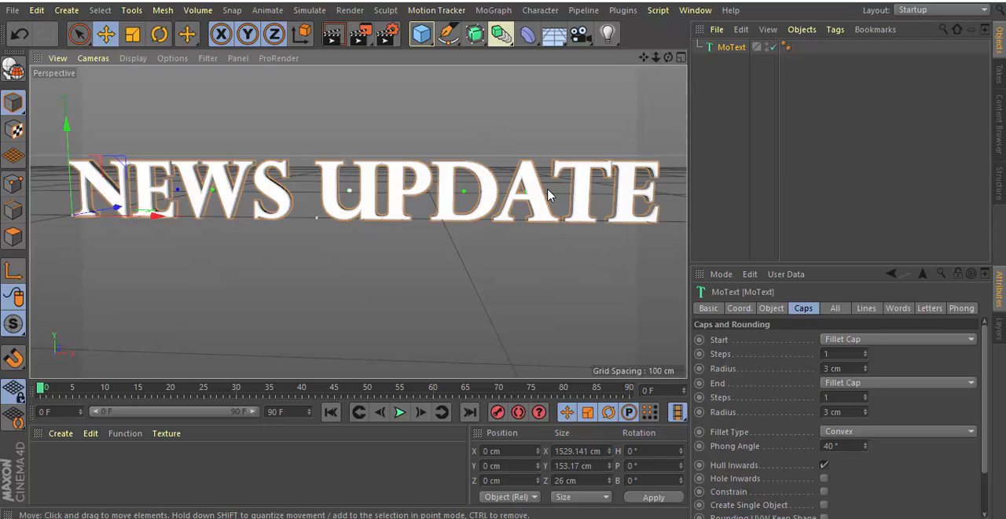
{"action": "left_click", "coordinate": [495, 11]}
{"action": "mouse_move", "coordinate": [504, 35]}
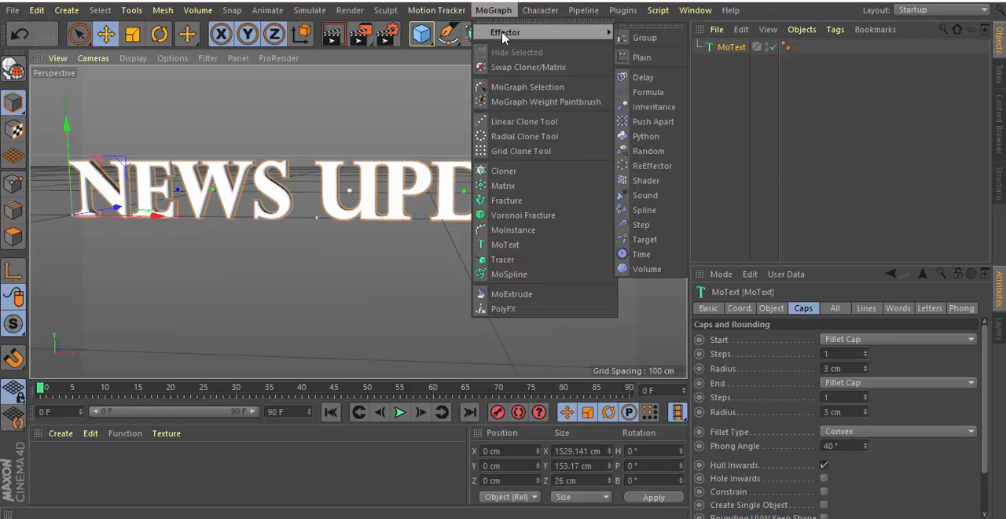
{"action": "left_click", "coordinate": [640, 58]}
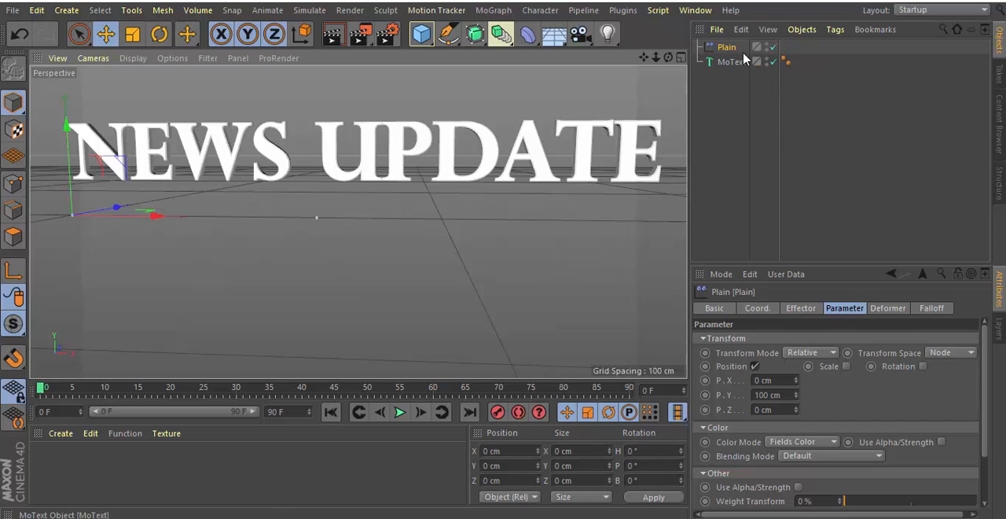
Add a Box Field to the Plain effector's falloff.
{"action": "left_click", "coordinate": [930, 310]}
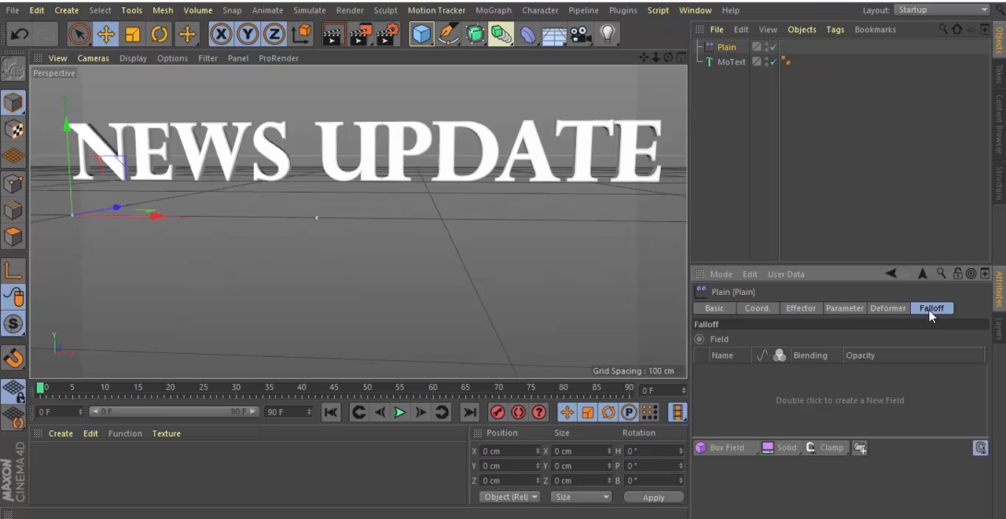
{"action": "left_click", "coordinate": [727, 448]}
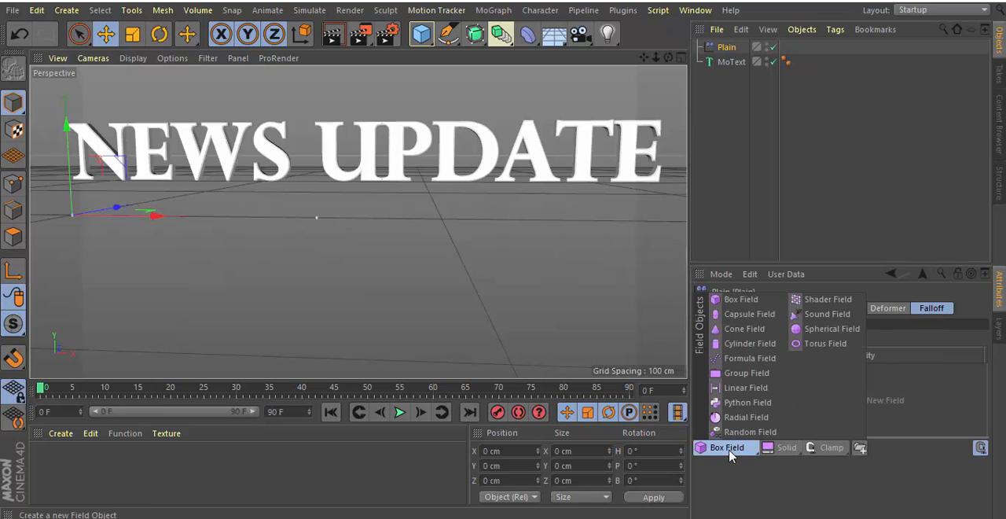
{"action": "left_click", "coordinate": [739, 299]}
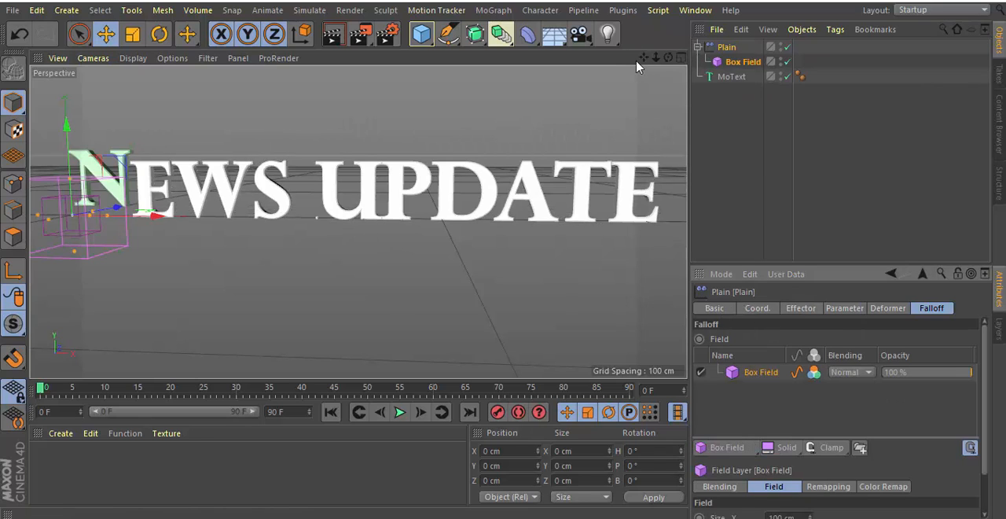
Stretch the box field to about 837 cm in X size and shift it to about X 764 cm, enclosing the whole title.
{"action": "left_click_drag", "start_coordinate": [644, 59], "coordinate": [627, 89]}
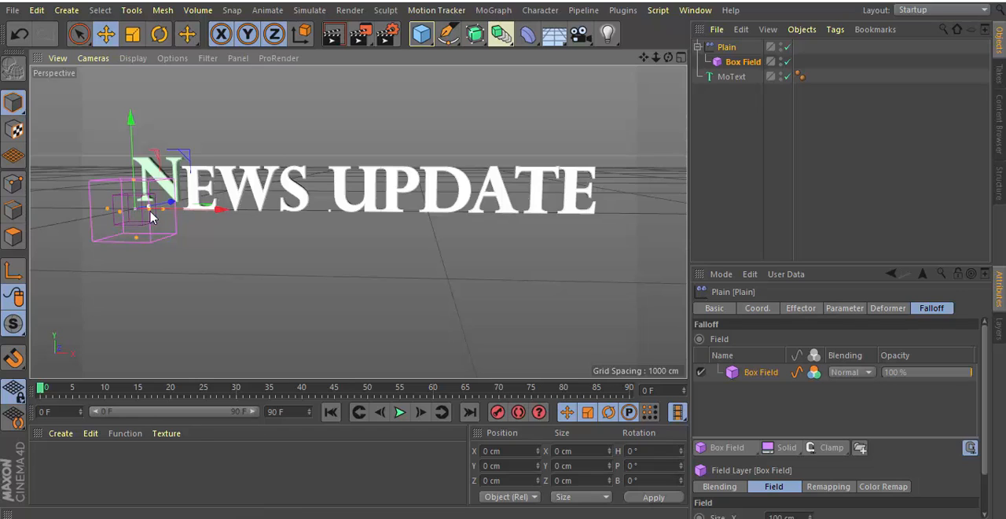
{"action": "left_click_drag", "start_coordinate": [161, 213], "coordinate": [629, 226]}
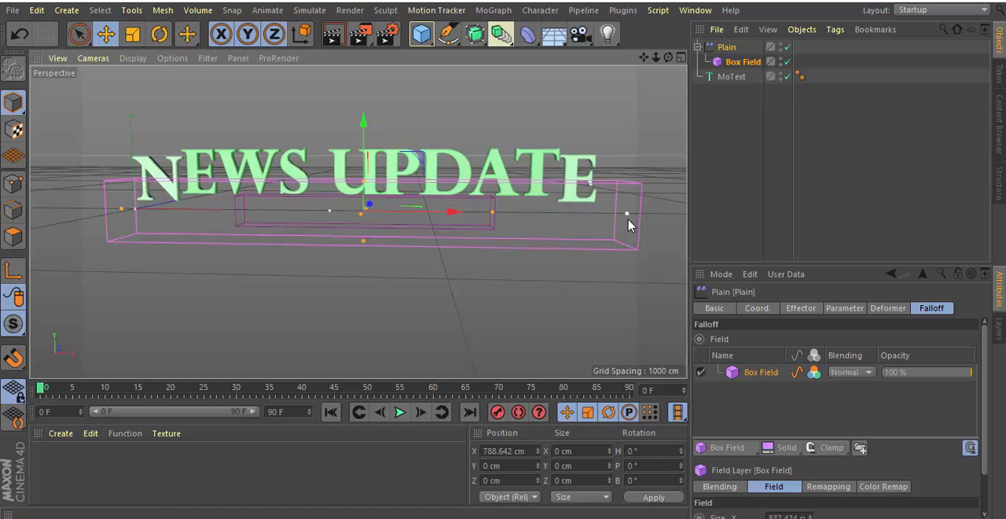
{"action": "left_click_drag", "start_coordinate": [453, 216], "coordinate": [443, 216]}
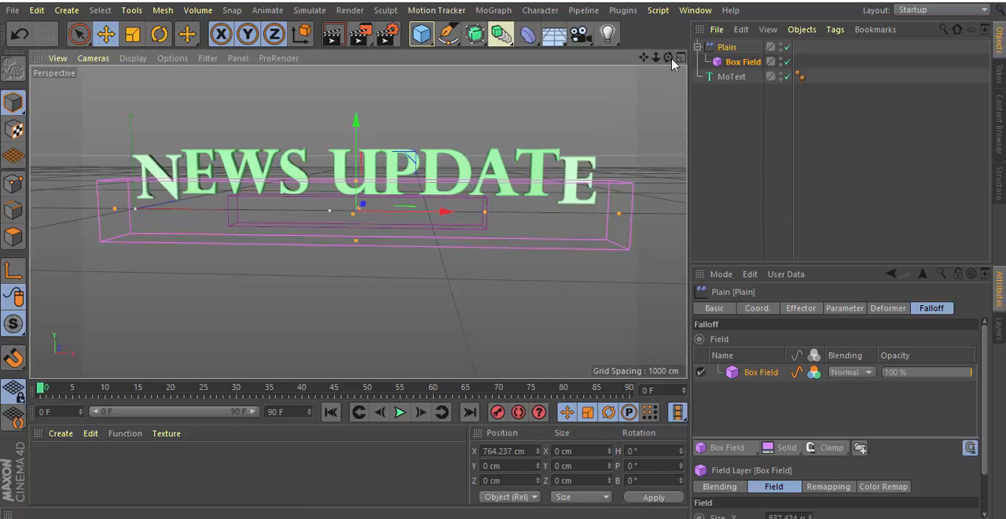
Collapse the Plain effector, set its Y position offset to 0 cm, and at frame 45 set its Z position offset to -5400 cm.
{"action": "mouse_move", "coordinate": [669, 57]}
{"action": "left_mouse_down"}
{"action": "mouse_move", "coordinate": [646, 64]}
{"action": "mouse_move", "coordinate": [670, 59]}
{"action": "left_mouse_up"}
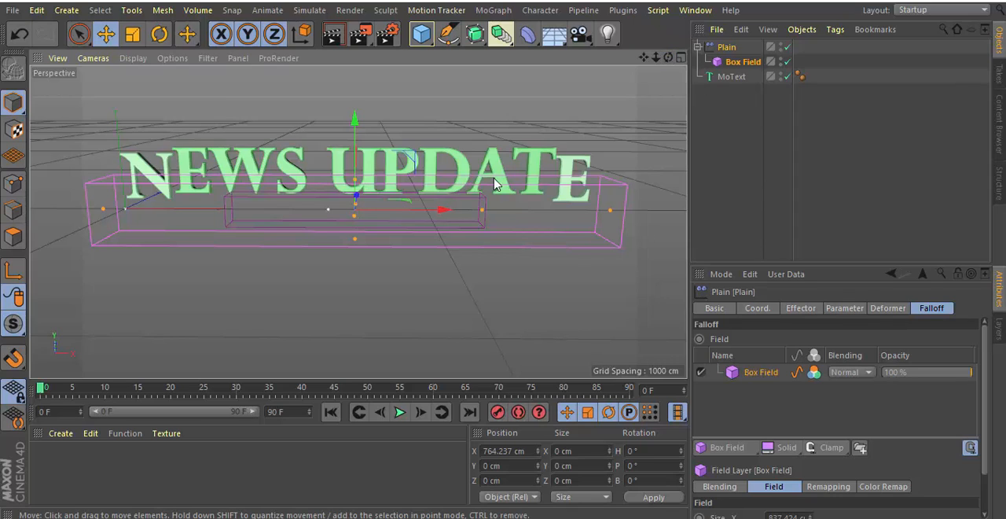
{"action": "left_click", "coordinate": [697, 48]}
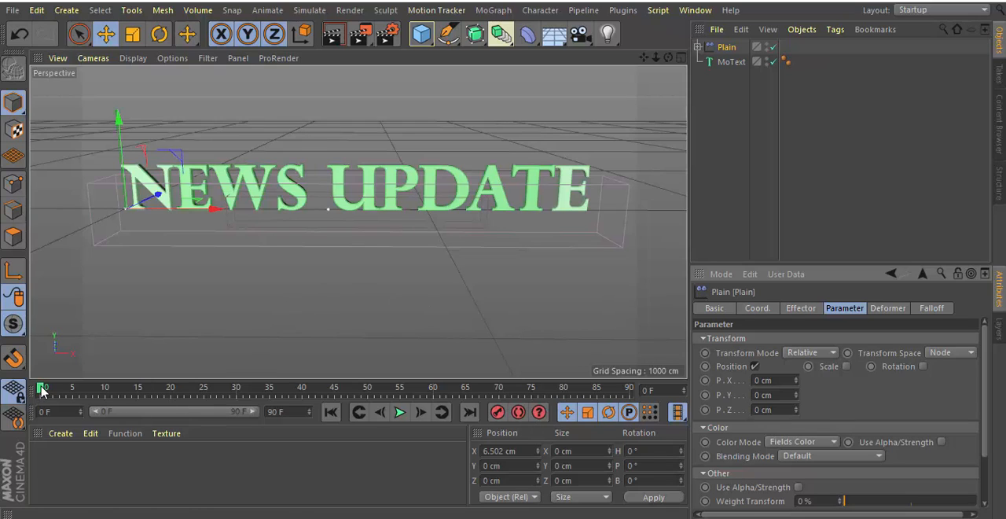
{"action": "left_click_drag", "start_coordinate": [41, 391], "coordinate": [338, 416]}
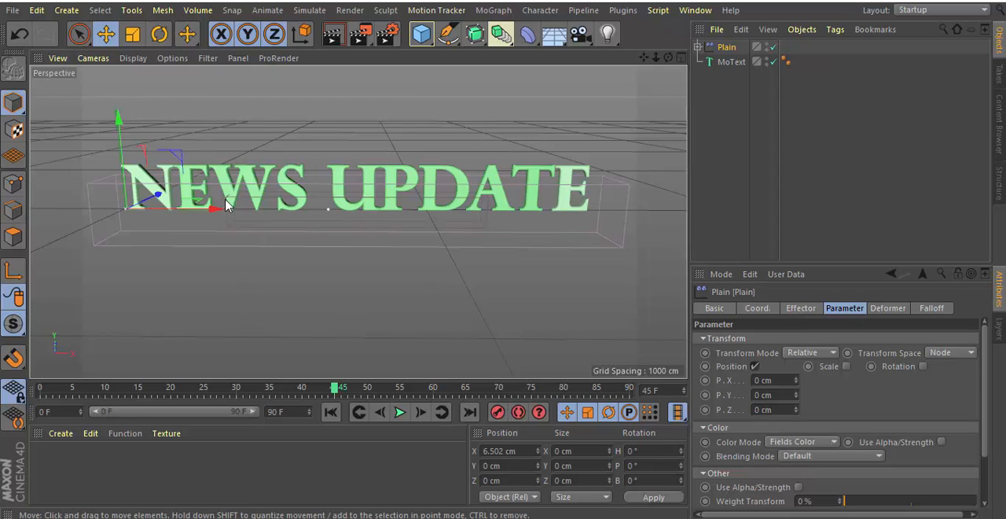
{"action": "left_click", "coordinate": [759, 409]}
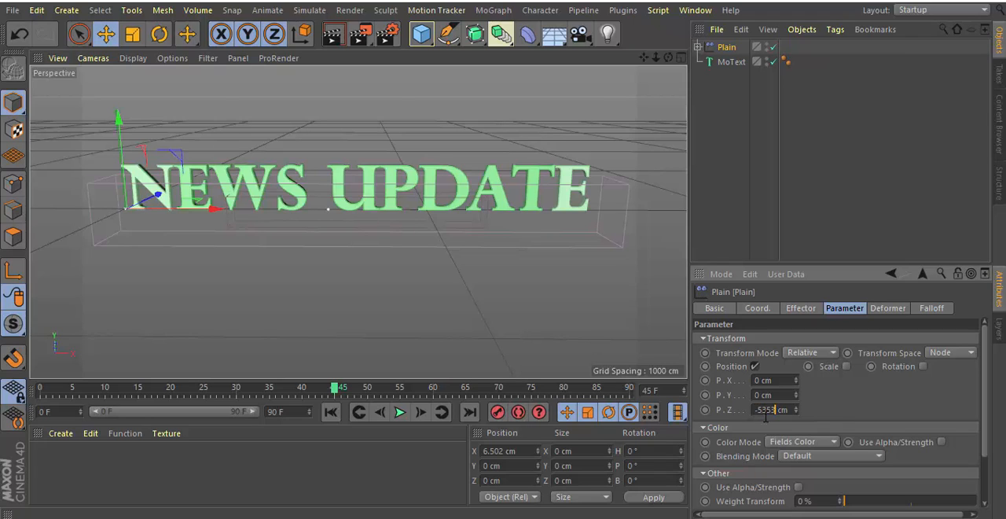
{"action": "key", "text": "Return"}
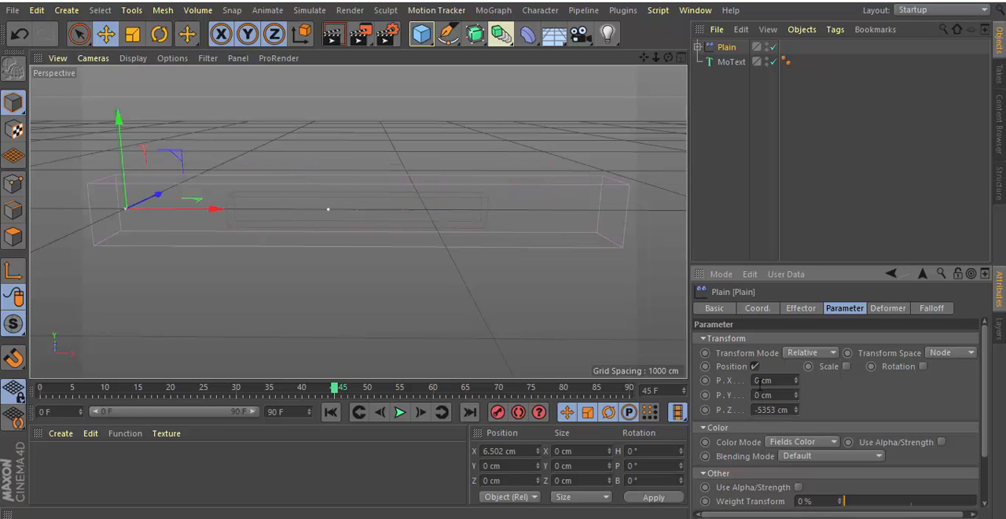
{"action": "left_click_drag", "start_coordinate": [655, 58], "coordinate": [637, 74]}
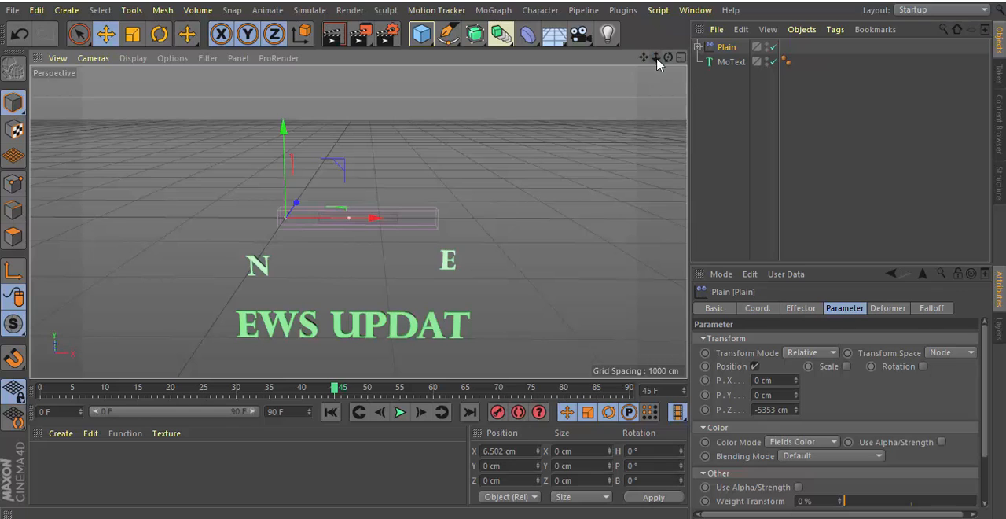
{"action": "left_click_drag", "start_coordinate": [646, 62], "coordinate": [674, 63]}
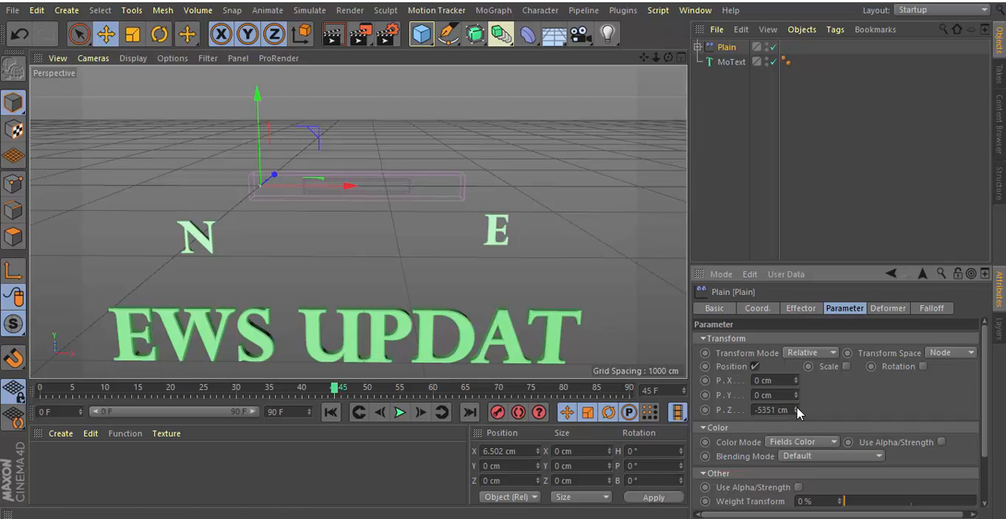
{"action": "left_click_drag", "start_coordinate": [796, 410], "coordinate": [795, 414]}
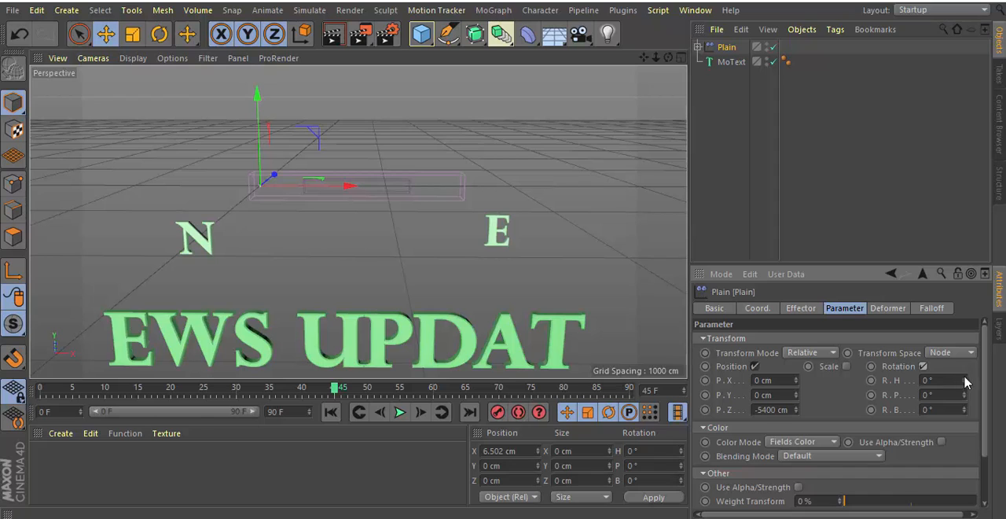
Enable rotation on the Plain effector and set R.H to 94°, R.P to 16° and R.B to 47°.
{"action": "left_click_drag", "start_coordinate": [965, 381], "coordinate": [965, 382]}
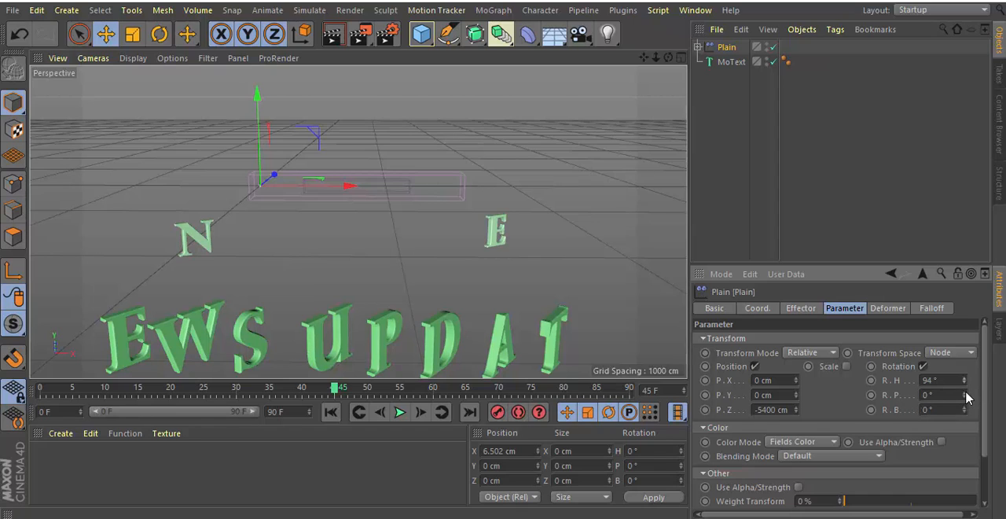
{"action": "left_click_drag", "start_coordinate": [965, 397], "coordinate": [965, 397]}
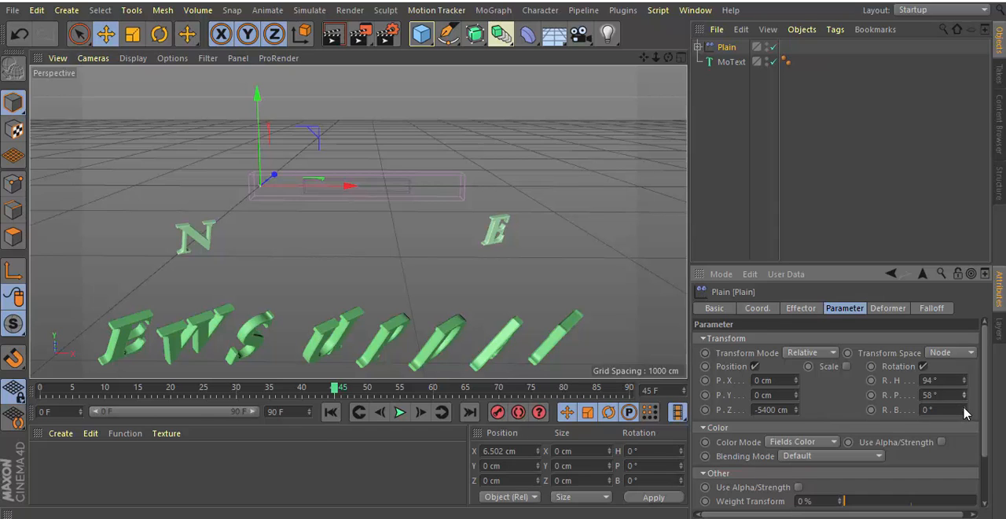
{"action": "left_click_drag", "start_coordinate": [965, 409], "coordinate": [965, 410]}
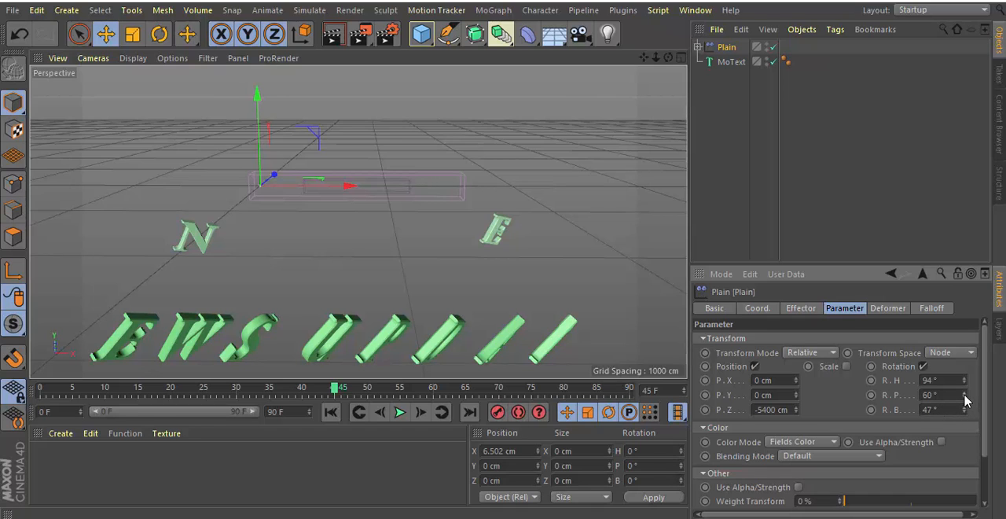
{"action": "left_click_drag", "start_coordinate": [964, 396], "coordinate": [965, 404]}
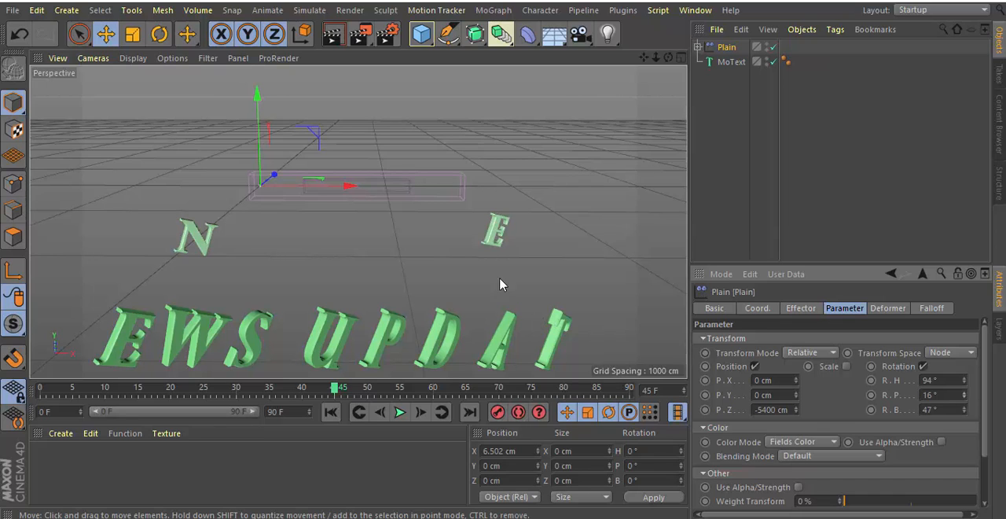
Move the Plain effector to about X 3 cm and record a keyframe for it at frame 45.
{"action": "left_click_drag", "start_coordinate": [348, 185], "coordinate": [353, 221]}
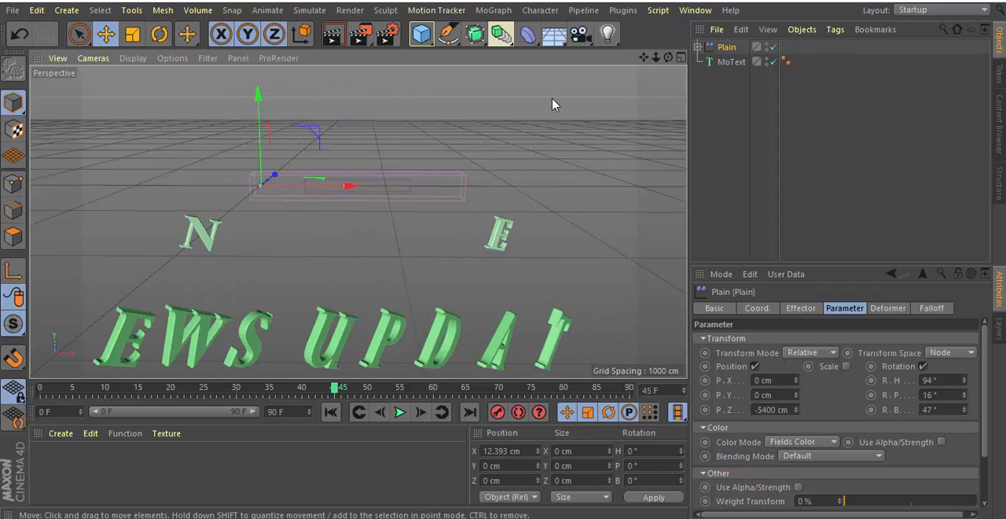
{"action": "left_click_drag", "start_coordinate": [656, 57], "coordinate": [697, 59]}
{"action": "mouse_move", "coordinate": [315, 173]}
{"action": "left_mouse_down"}
{"action": "mouse_move", "coordinate": [370, 171]}
{"action": "mouse_move", "coordinate": [312, 171]}
{"action": "left_mouse_up"}
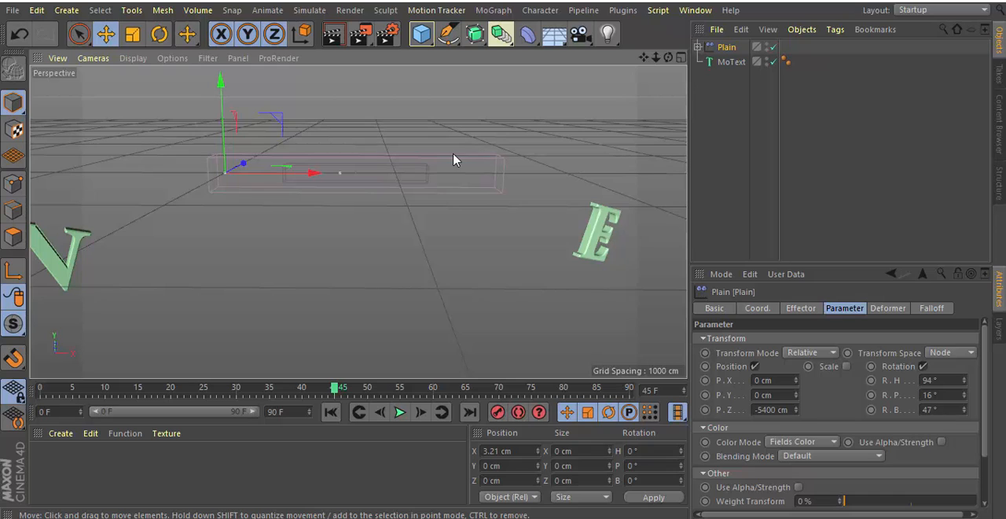
{"action": "left_click", "coordinate": [398, 414]}
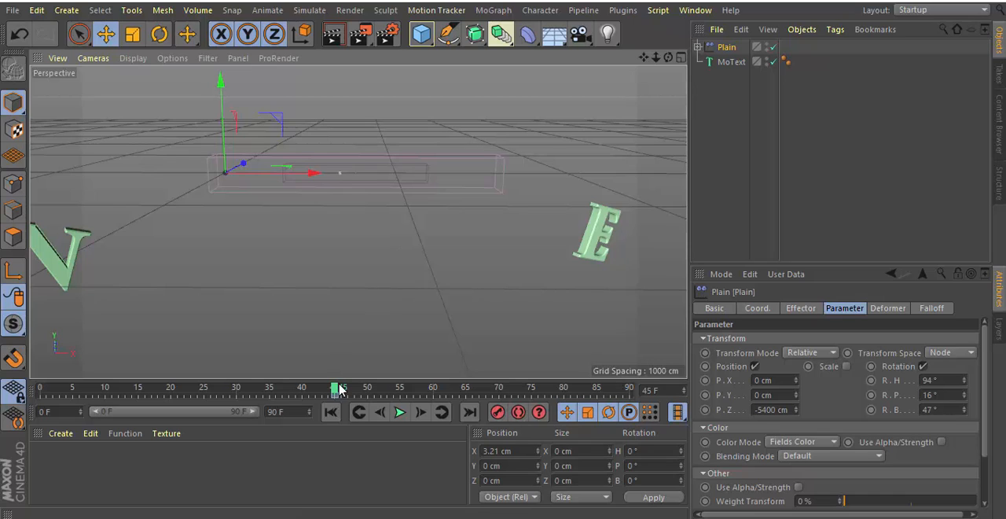
Extend the timeline and its preview range to 120 frames, and keyframe the Plain effector at about X 2877 cm on frame 120.
{"action": "left_click_drag", "start_coordinate": [334, 391], "coordinate": [629, 390]}
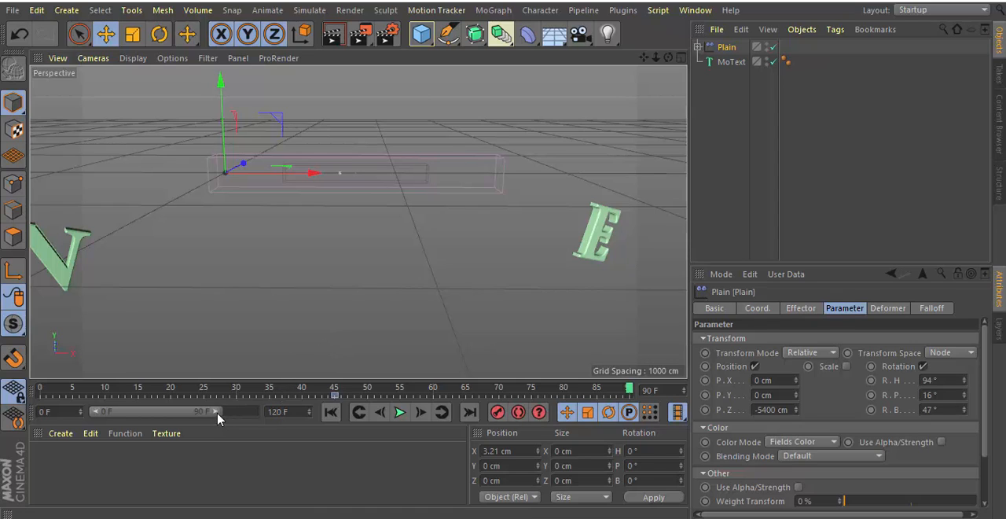
{"action": "left_click_drag", "start_coordinate": [217, 417], "coordinate": [258, 422]}
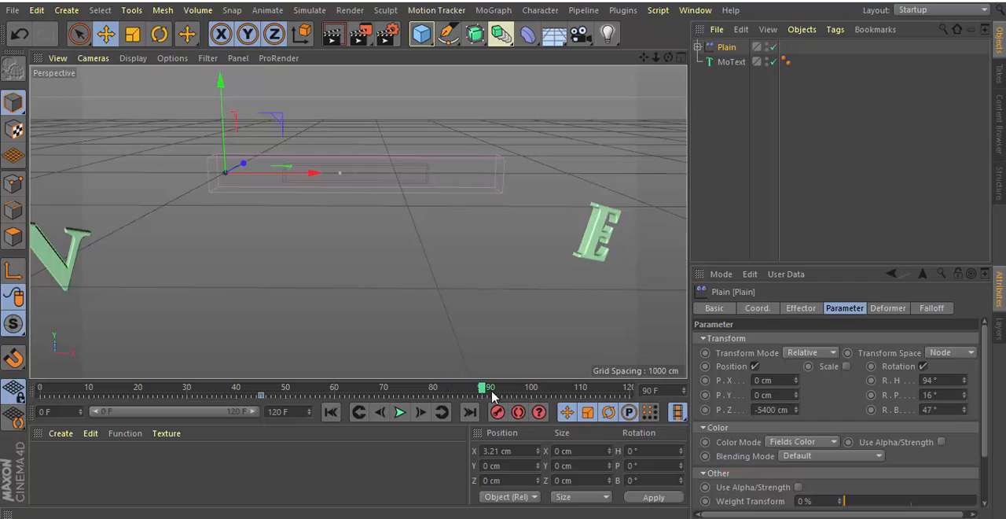
{"action": "left_click_drag", "start_coordinate": [485, 391], "coordinate": [629, 391]}
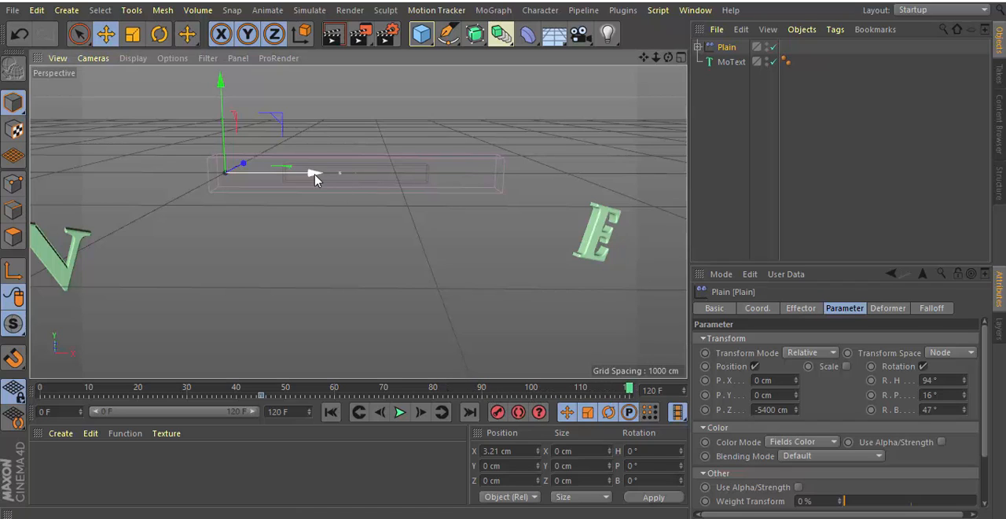
{"action": "left_click_drag", "start_coordinate": [314, 172], "coordinate": [687, 189]}
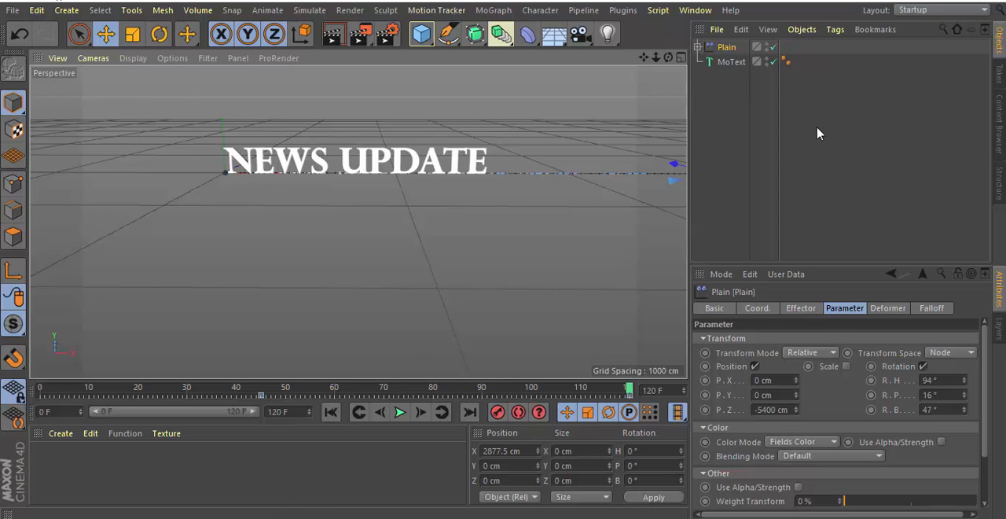
Play the title animation in a closer view and stop around frame 61 to examine how the letters assemble.
{"action": "left_click_drag", "start_coordinate": [655, 57], "coordinate": [627, 145]}
{"action": "left_click", "coordinate": [400, 412]}
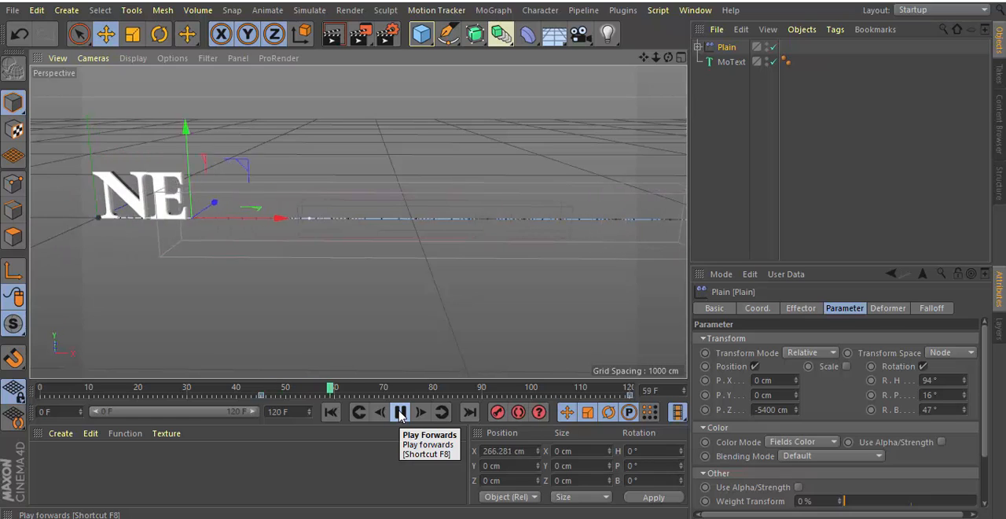
{"action": "left_click_drag", "start_coordinate": [379, 396], "coordinate": [340, 416]}
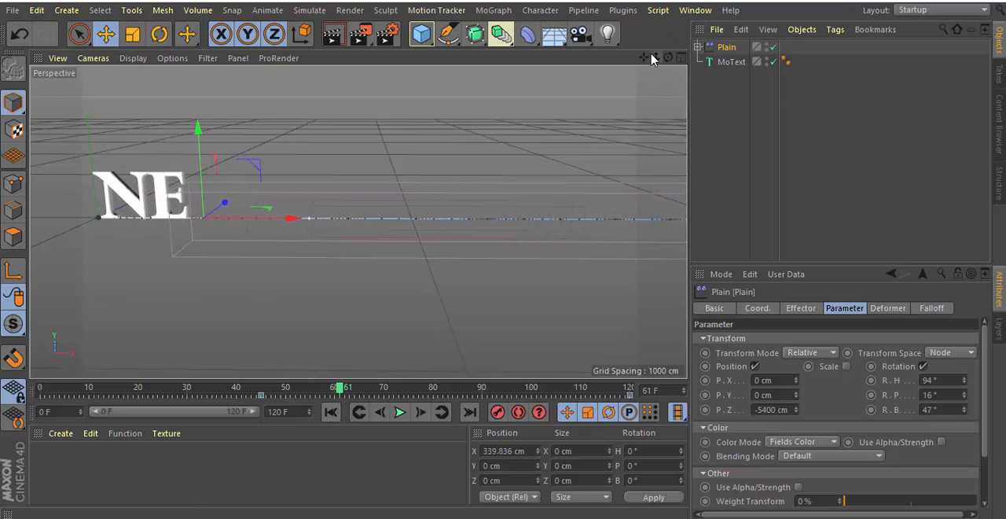
At frame 61, shift the Plain effector to about X 65 cm and set its rotation to R.H 122°, R.P 72° and R.B 91°.
{"action": "left_click_drag", "start_coordinate": [656, 57], "coordinate": [628, 74]}
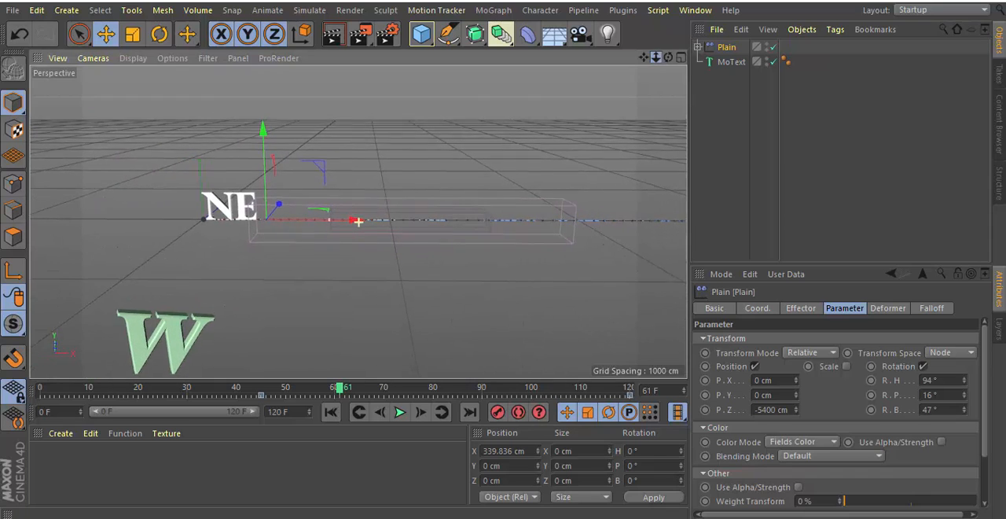
{"action": "left_click_drag", "start_coordinate": [360, 221], "coordinate": [300, 233]}
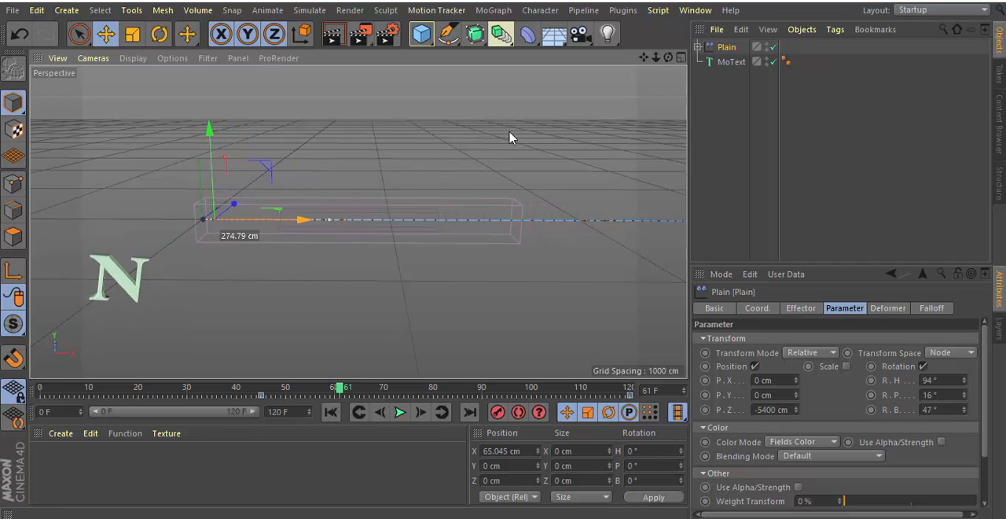
{"action": "left_click_drag", "start_coordinate": [657, 58], "coordinate": [674, 57]}
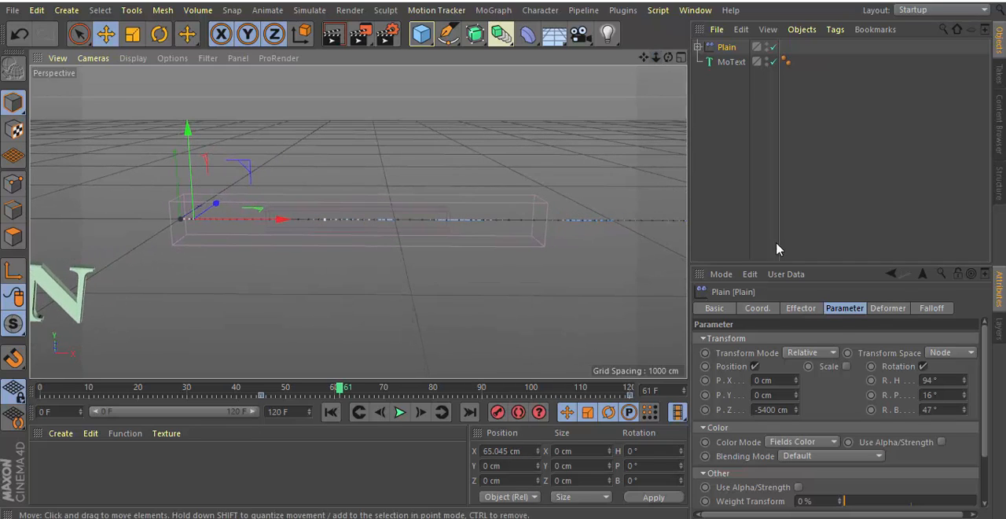
{"action": "left_click", "coordinate": [964, 378]}
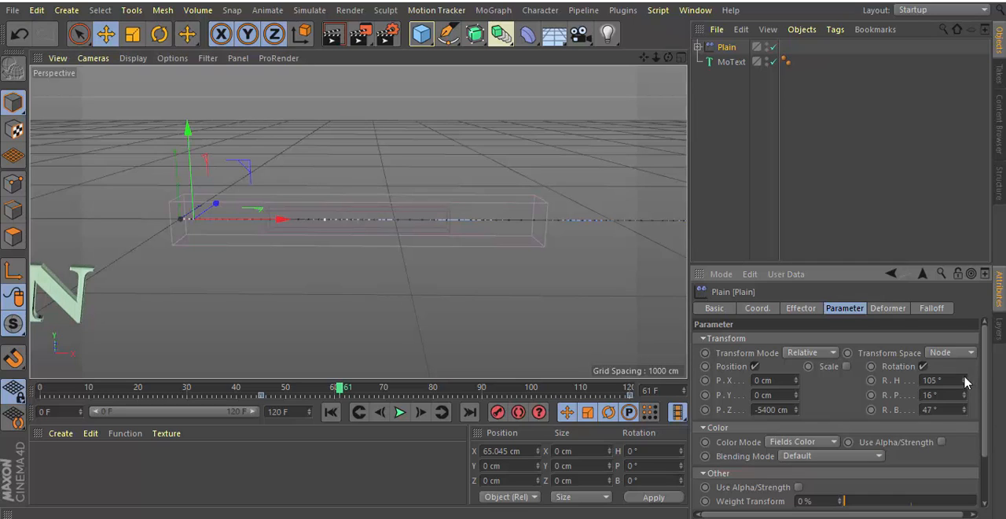
{"action": "left_click_drag", "start_coordinate": [965, 382], "coordinate": [965, 381]}
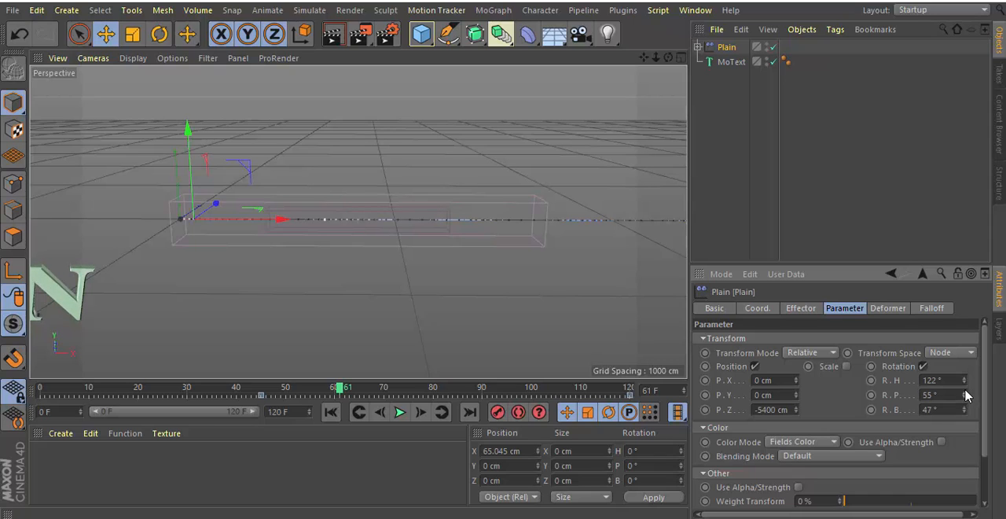
{"action": "left_click", "coordinate": [965, 391]}
{"action": "left_click_drag", "start_coordinate": [965, 407], "coordinate": [965, 407]}
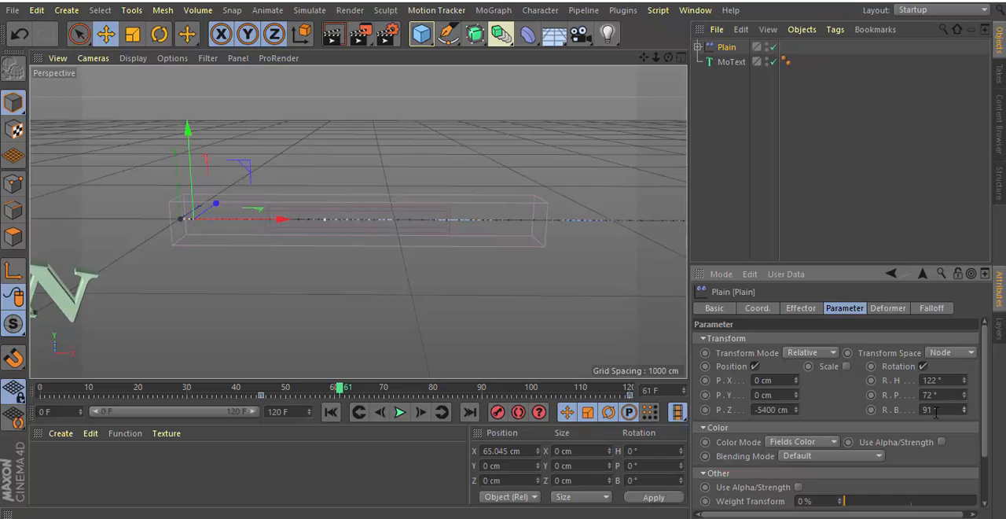
Check the letters' new rotation by sliding the Plain effector along X, scrubbing the timeline and playing the animation from frame 45.
{"action": "left_click_drag", "start_coordinate": [286, 221], "coordinate": [320, 231]}
{"action": "left_click_drag", "start_coordinate": [334, 233], "coordinate": [260, 283]}
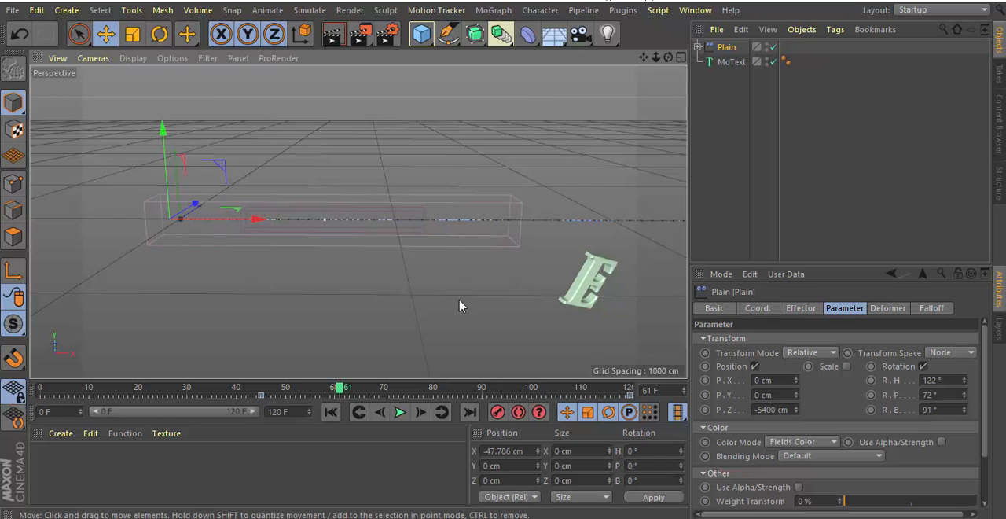
{"action": "left_click_drag", "start_coordinate": [344, 387], "coordinate": [633, 411]}
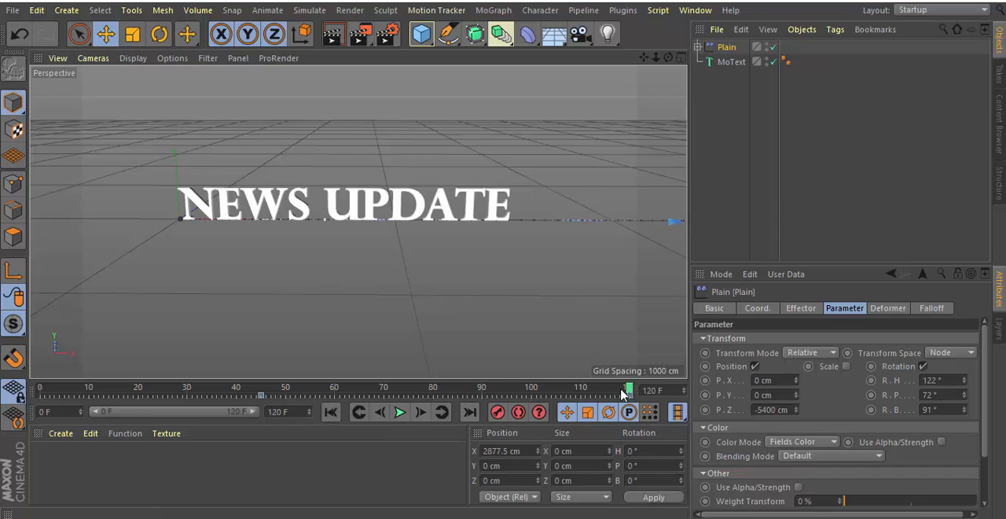
{"action": "left_click_drag", "start_coordinate": [622, 392], "coordinate": [262, 415]}
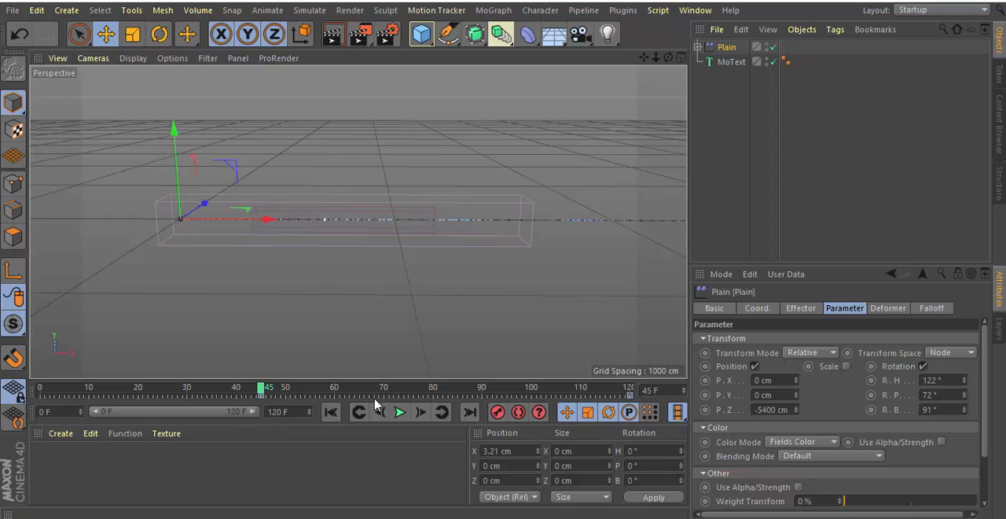
{"action": "left_click", "coordinate": [399, 413]}
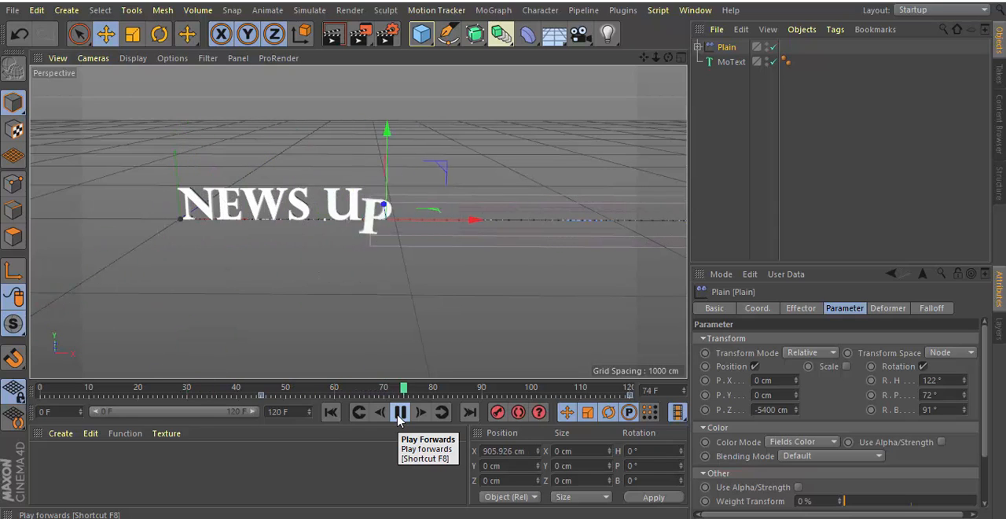
{"action": "left_click", "coordinate": [400, 413]}
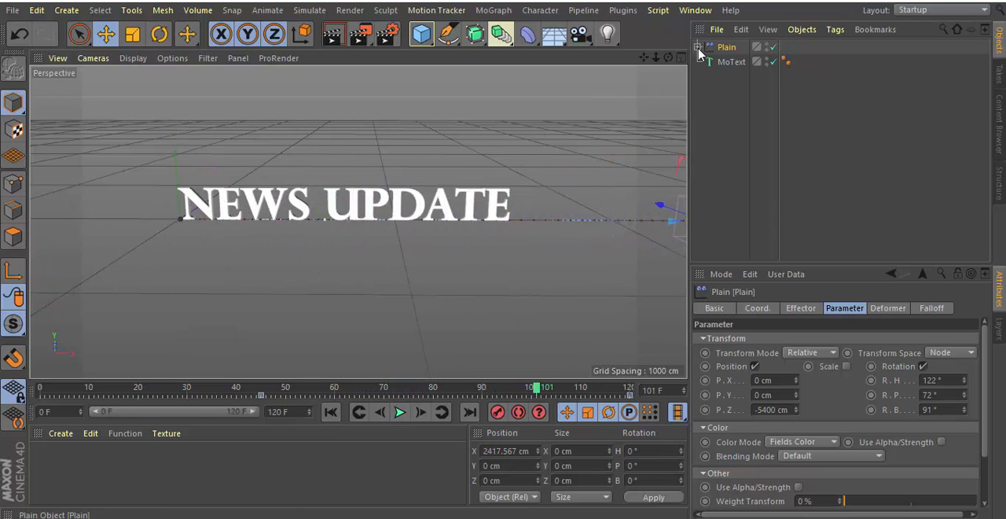
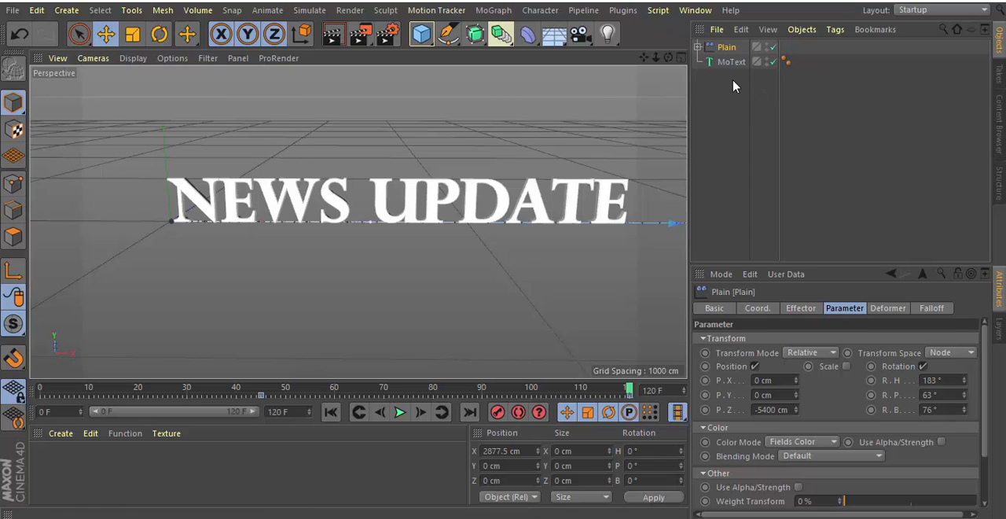
Group the Plain effector and the MoText under a null and copy that null.
{"action": "left_click_drag", "start_coordinate": [732, 85], "coordinate": [686, 40]}
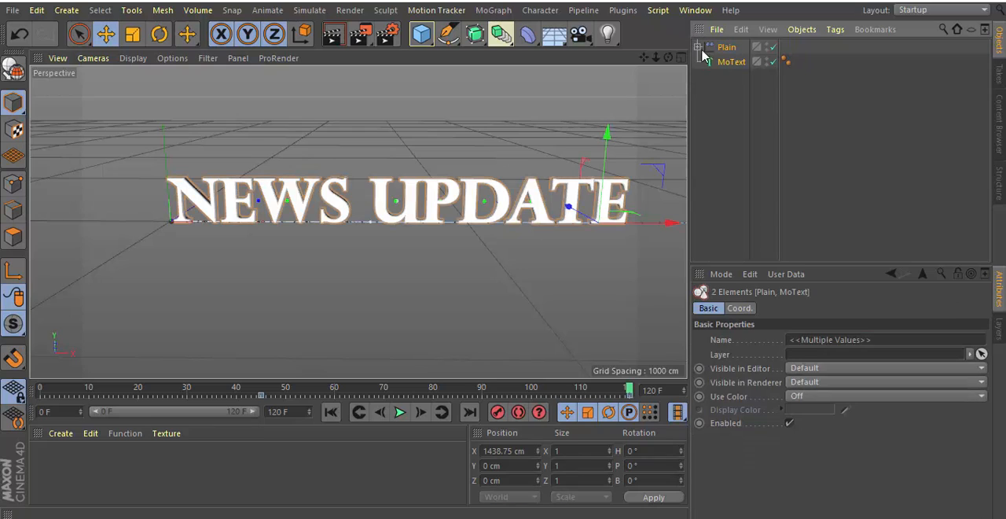
{"action": "key", "text": "alt+g"}
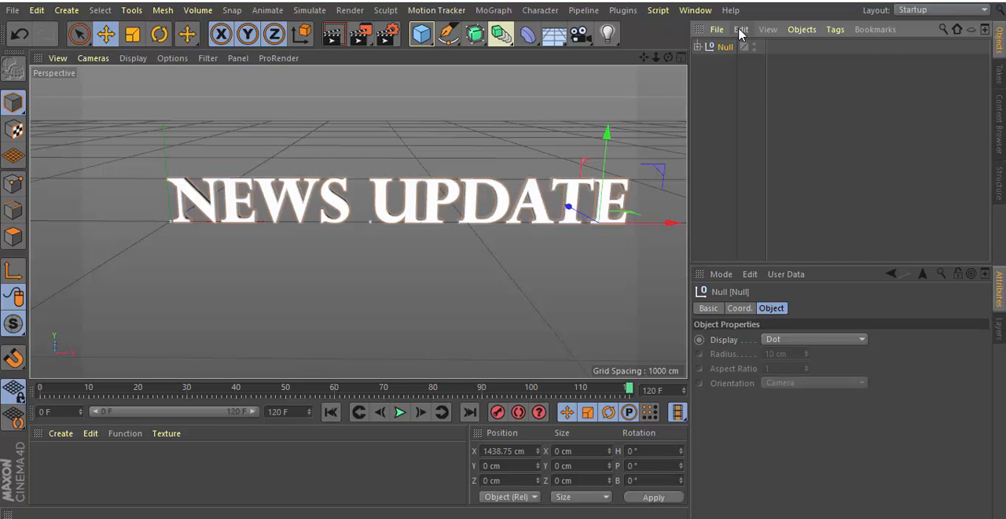
{"action": "left_click", "coordinate": [739, 33]}
{"action": "left_click", "coordinate": [760, 103]}
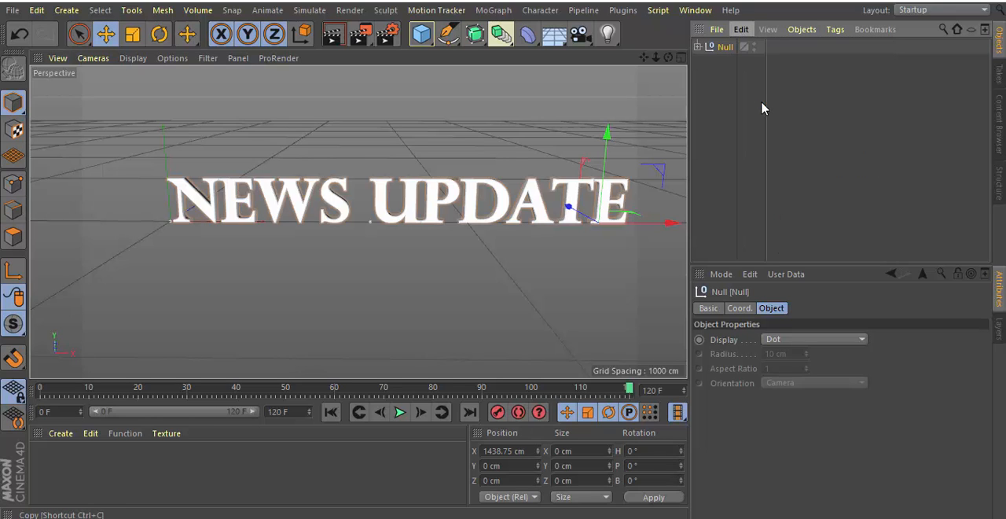
Switch to the open globe and tube scene and paste the copied title group into it.
{"action": "left_click", "coordinate": [708, 11]}
{"action": "left_click", "coordinate": [720, 417]}
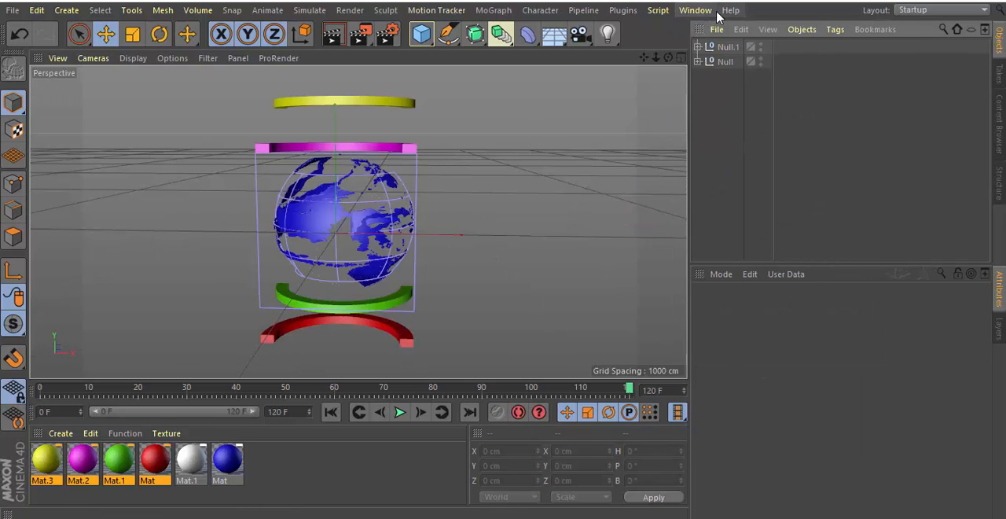
{"action": "left_click", "coordinate": [743, 31]}
{"action": "left_click", "coordinate": [759, 115]}
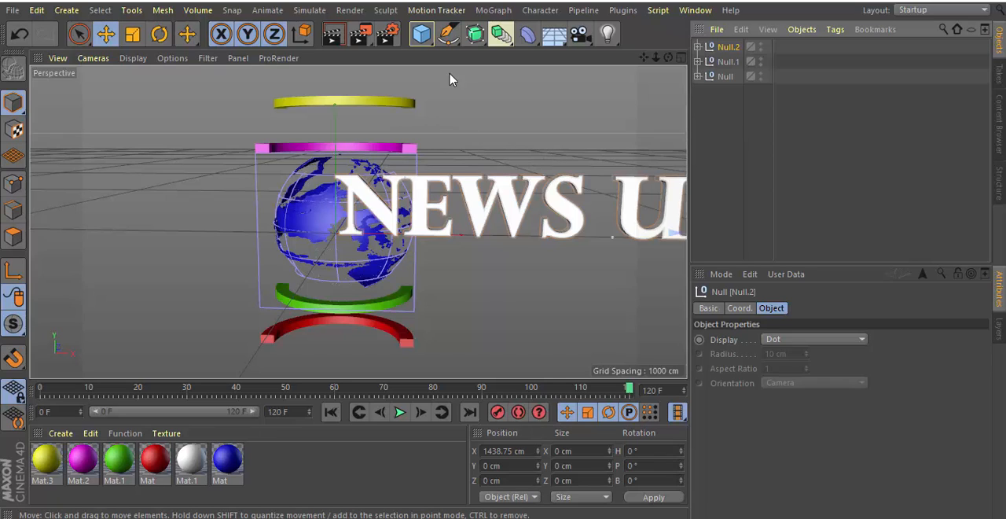
In the front view, move the title group across the globe to about X 639 cm and Y -37 cm.
{"action": "left_click", "coordinate": [680, 58]}
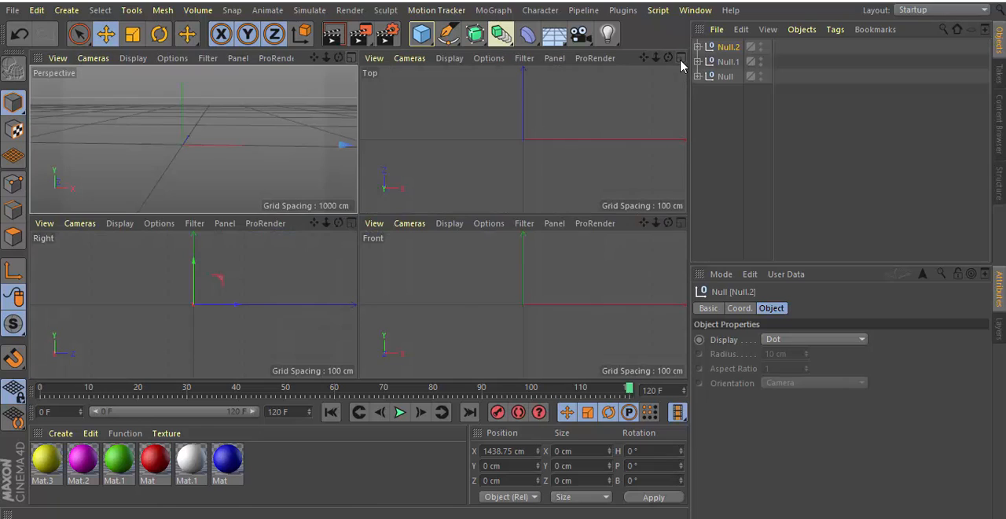
{"action": "left_click", "coordinate": [680, 224]}
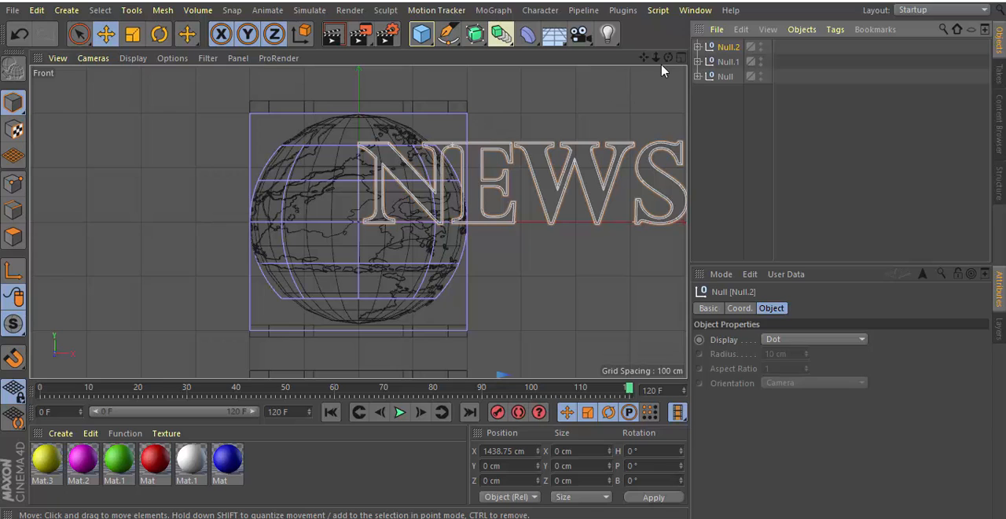
{"action": "left_click_drag", "start_coordinate": [655, 57], "coordinate": [560, 58]}
{"action": "left_click_drag", "start_coordinate": [674, 222], "coordinate": [529, 262]}
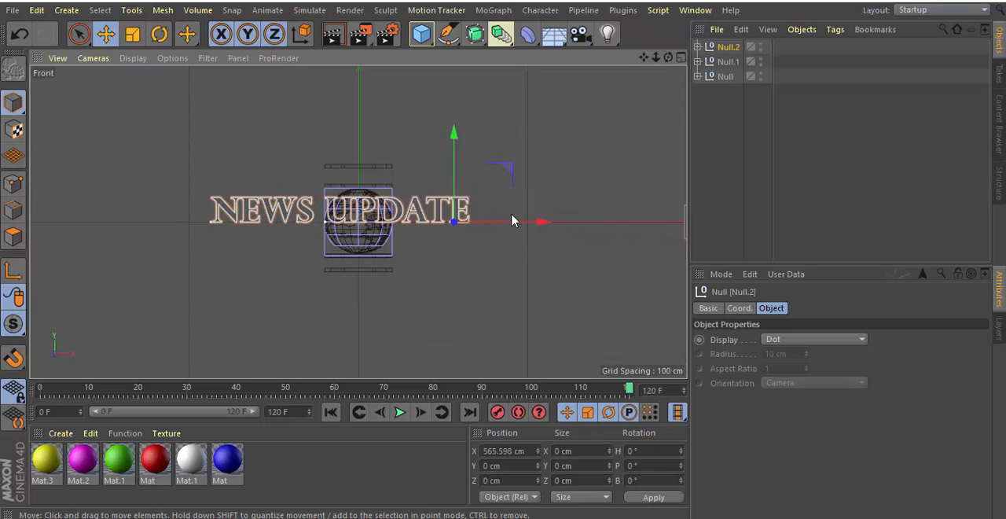
{"action": "left_click_drag", "start_coordinate": [655, 61], "coordinate": [739, 61]}
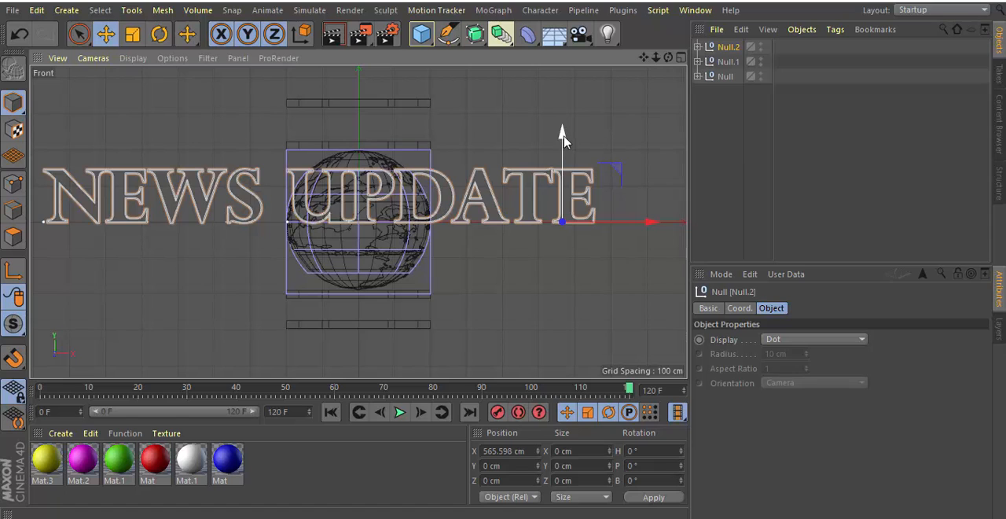
{"action": "left_click_drag", "start_coordinate": [563, 139], "coordinate": [567, 155]}
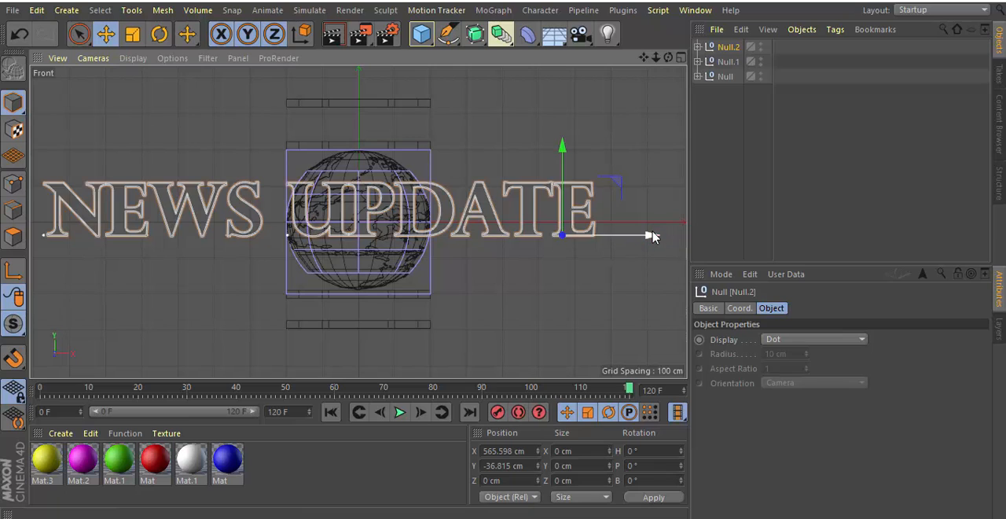
{"action": "left_click_drag", "start_coordinate": [655, 237], "coordinate": [681, 247]}
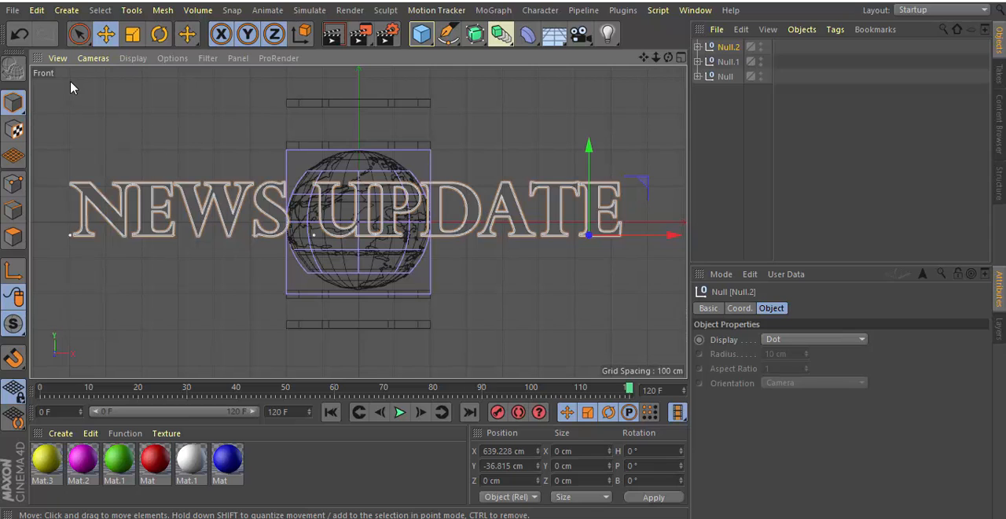
In the top view, move the title group forward, clear of the globe, to about Z -23 cm.
{"action": "left_click", "coordinate": [681, 59]}
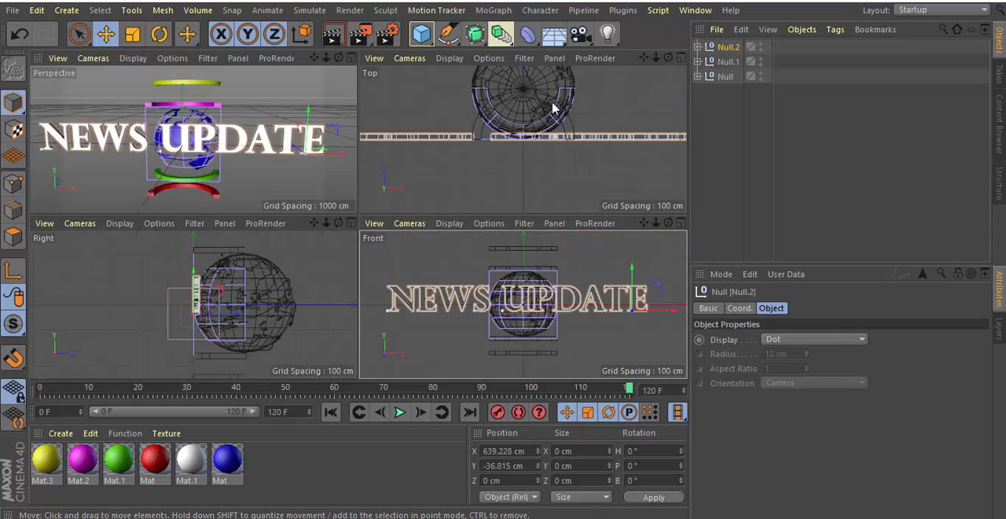
{"action": "left_click", "coordinate": [680, 58]}
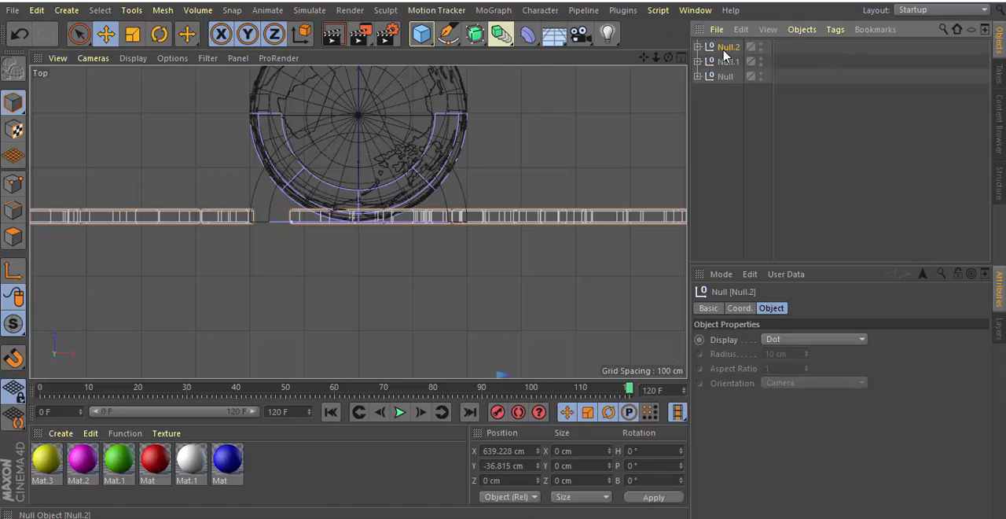
{"action": "left_click", "coordinate": [106, 38]}
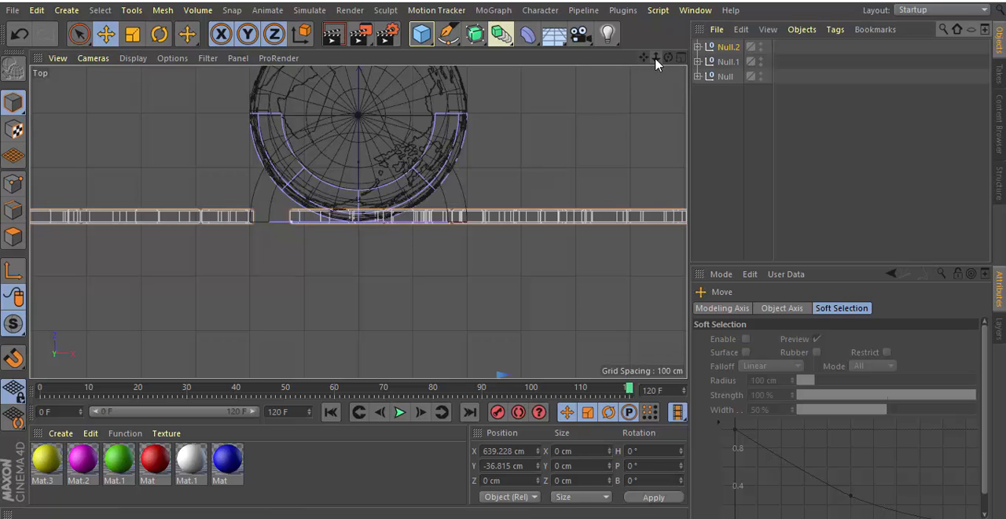
{"action": "mouse_move", "coordinate": [655, 58]}
{"action": "left_mouse_down"}
{"action": "mouse_move", "coordinate": [624, 59]}
{"action": "mouse_move", "coordinate": [669, 58]}
{"action": "left_mouse_up"}
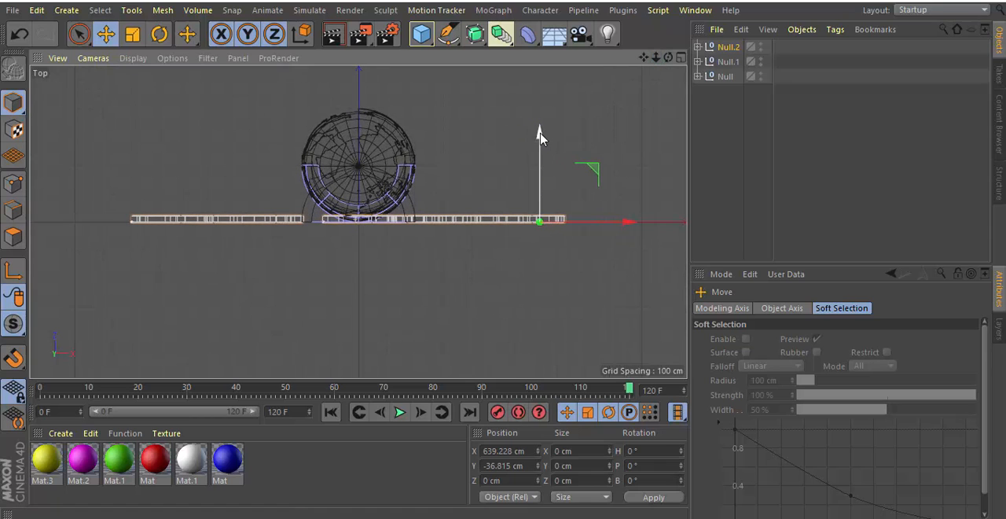
{"action": "left_click_drag", "start_coordinate": [539, 135], "coordinate": [537, 144]}
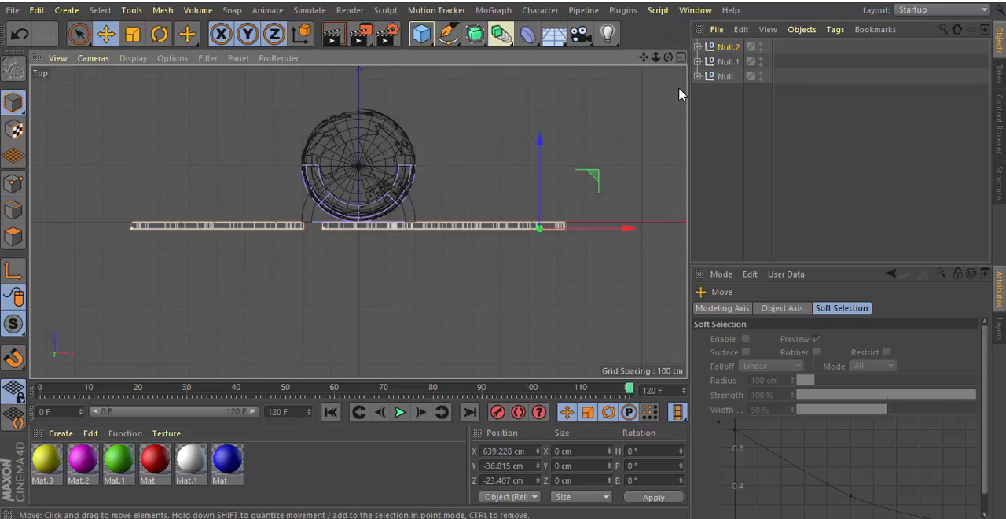
In the right view, lower the title group against the globe's height to about Y -72 cm.
{"action": "left_click", "coordinate": [679, 58]}
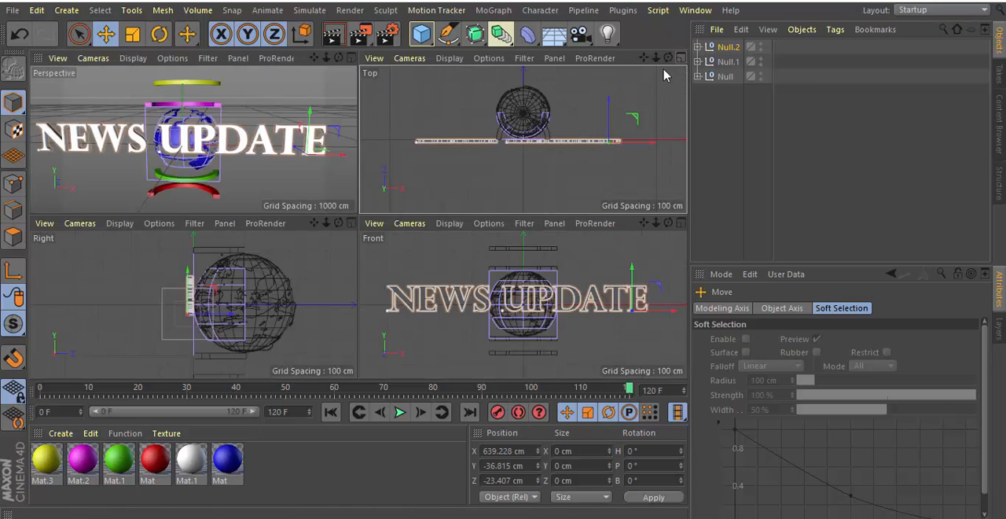
{"action": "left_click", "coordinate": [680, 223]}
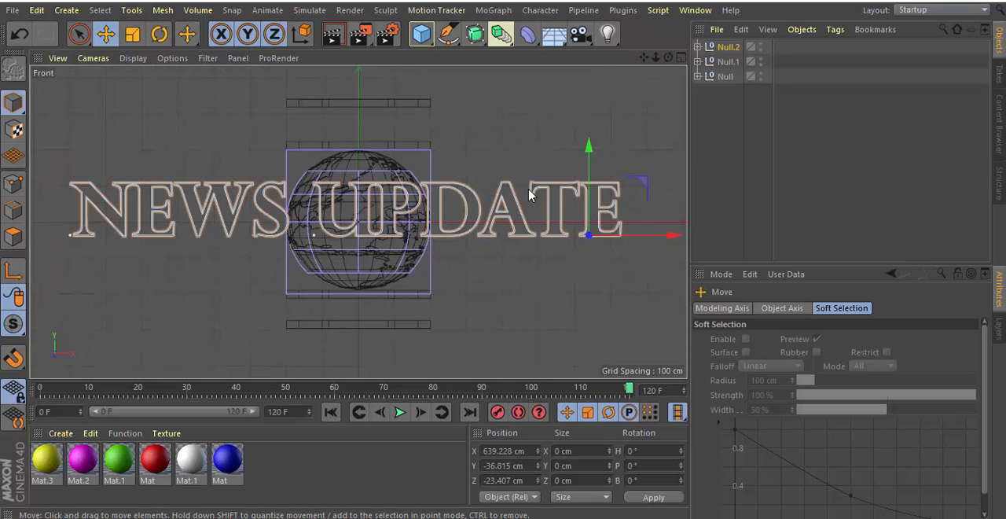
{"action": "left_click", "coordinate": [680, 58]}
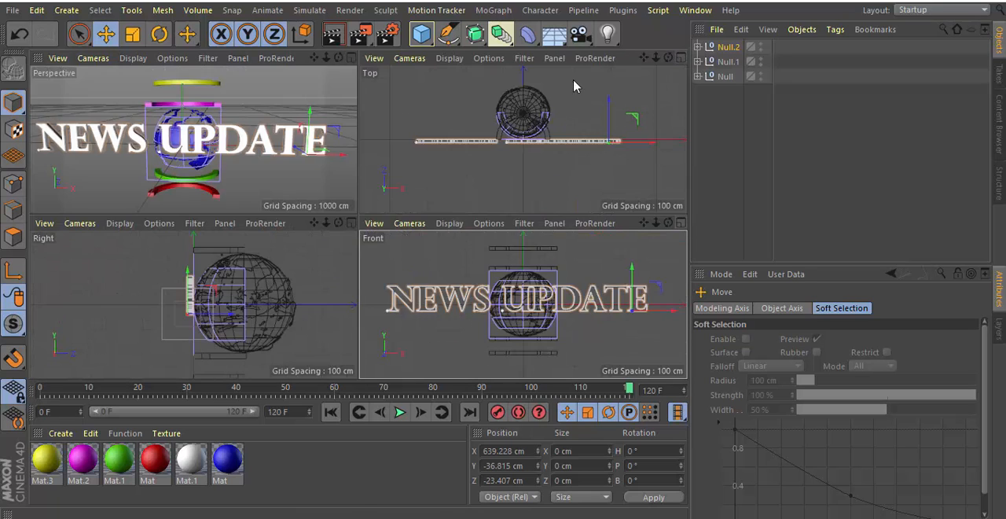
{"action": "left_click", "coordinate": [354, 223]}
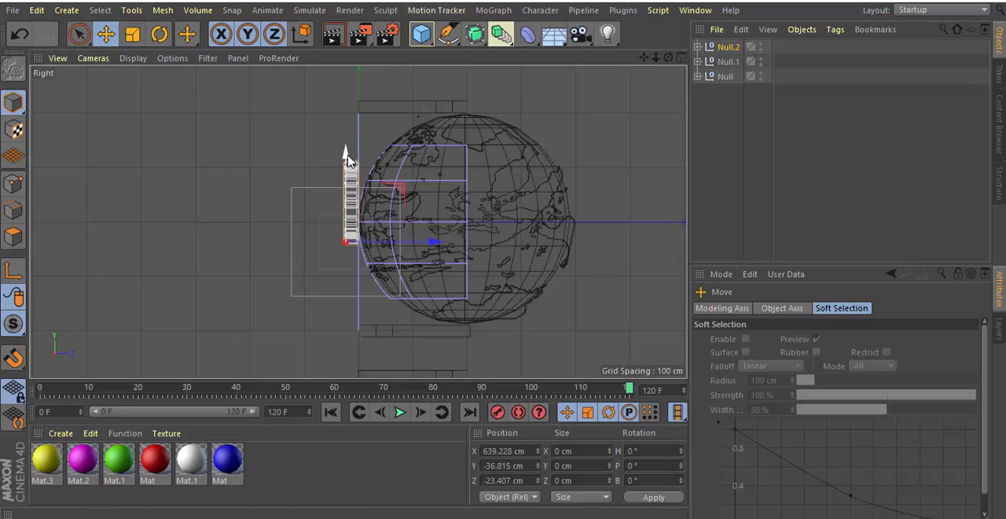
{"action": "left_click_drag", "start_coordinate": [349, 159], "coordinate": [345, 177]}
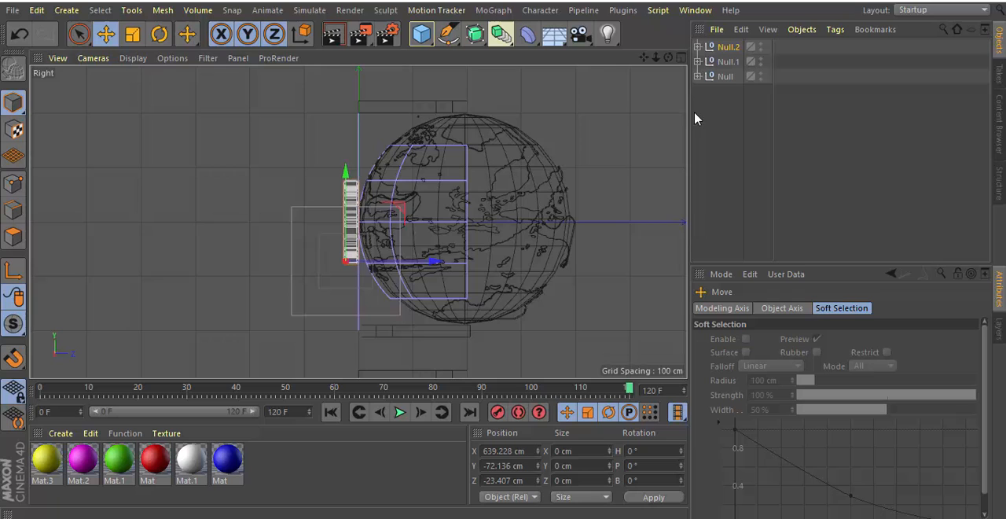
Play the combined animation from frame 0 in the perspective view, and scrub to frame 120 to examine how title, globe and tubes work together.
{"action": "left_click", "coordinate": [681, 59]}
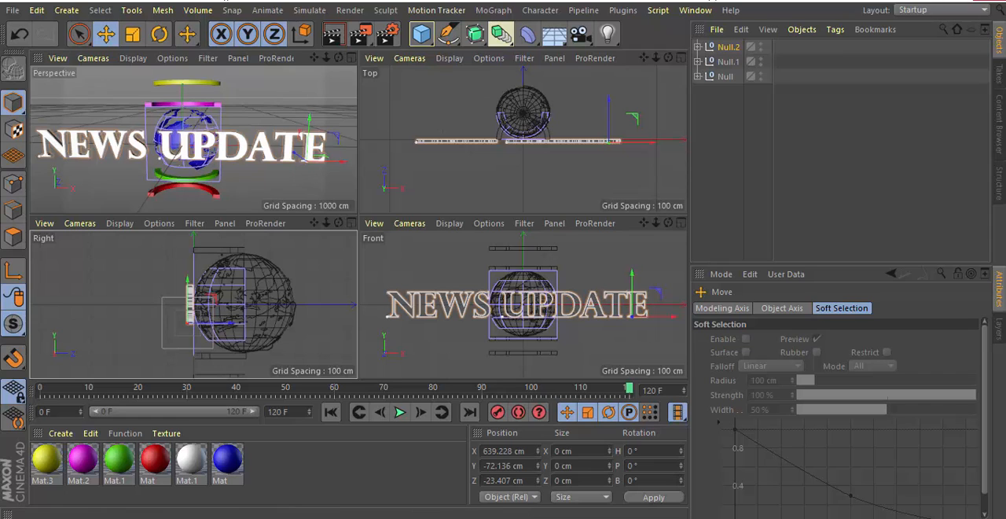
{"action": "left_click", "coordinate": [351, 58]}
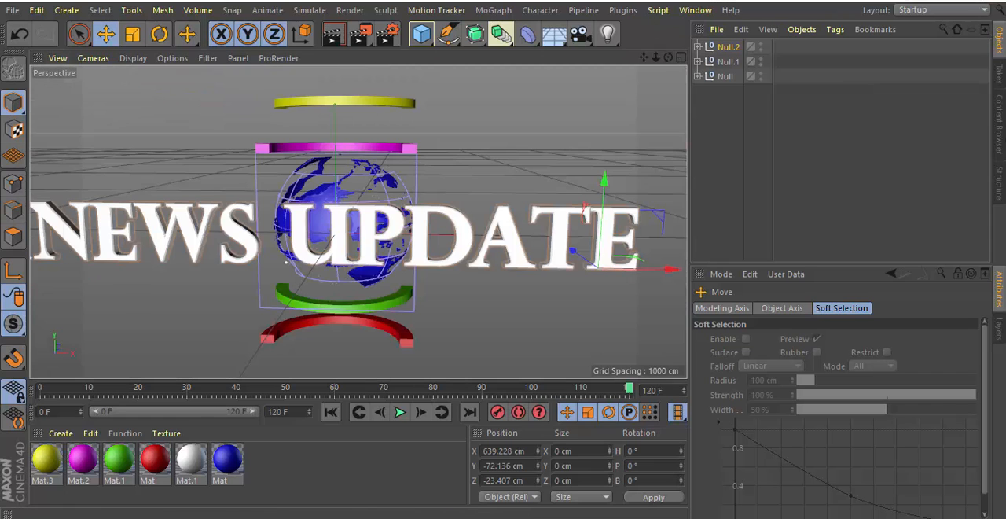
{"action": "mouse_move", "coordinate": [668, 58]}
{"action": "left_mouse_down"}
{"action": "mouse_move", "coordinate": [612, 61]}
{"action": "mouse_move", "coordinate": [662, 58]}
{"action": "left_mouse_up"}
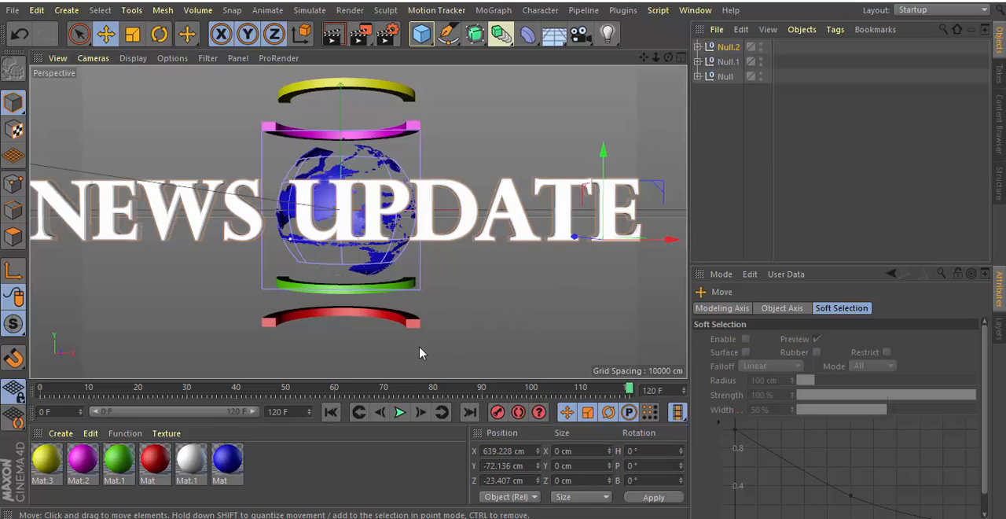
{"action": "left_click", "coordinate": [330, 411]}
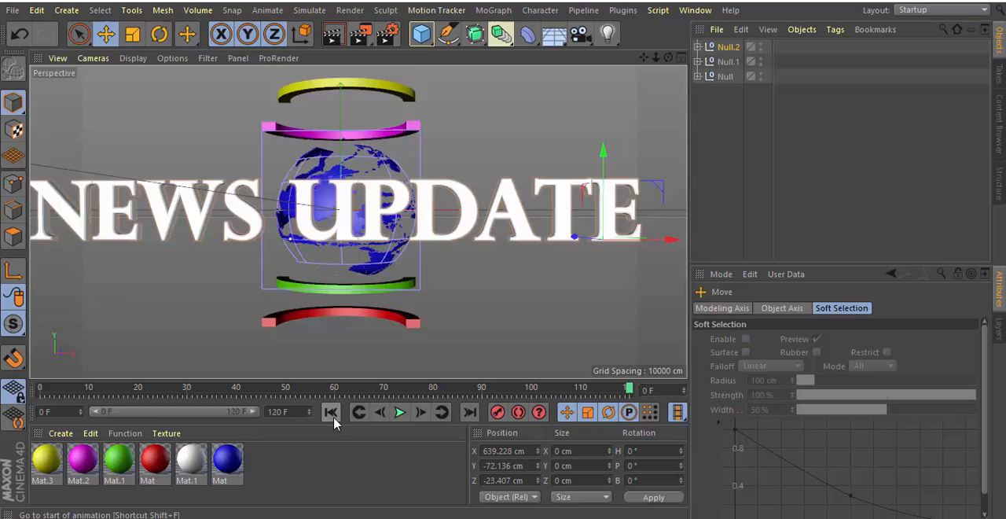
{"action": "left_click", "coordinate": [400, 414]}
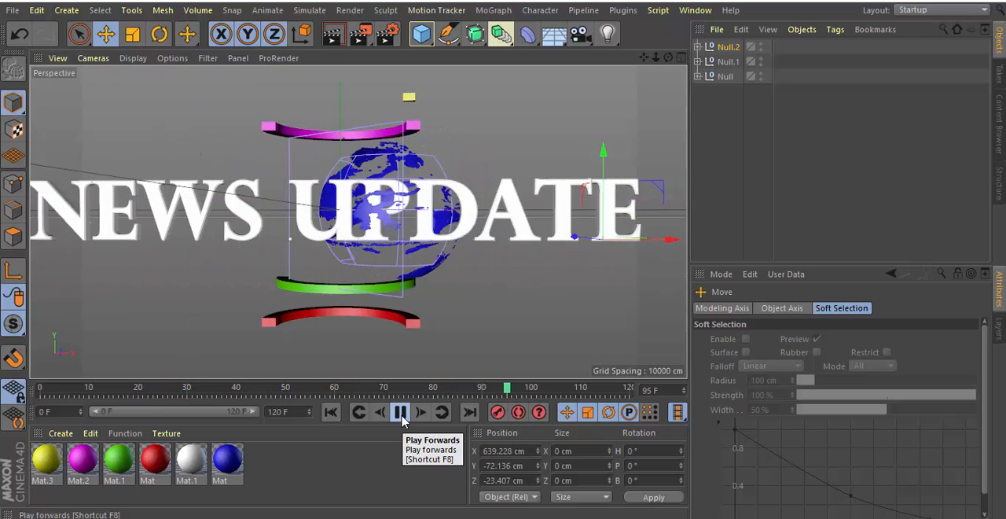
{"action": "left_click", "coordinate": [401, 416]}
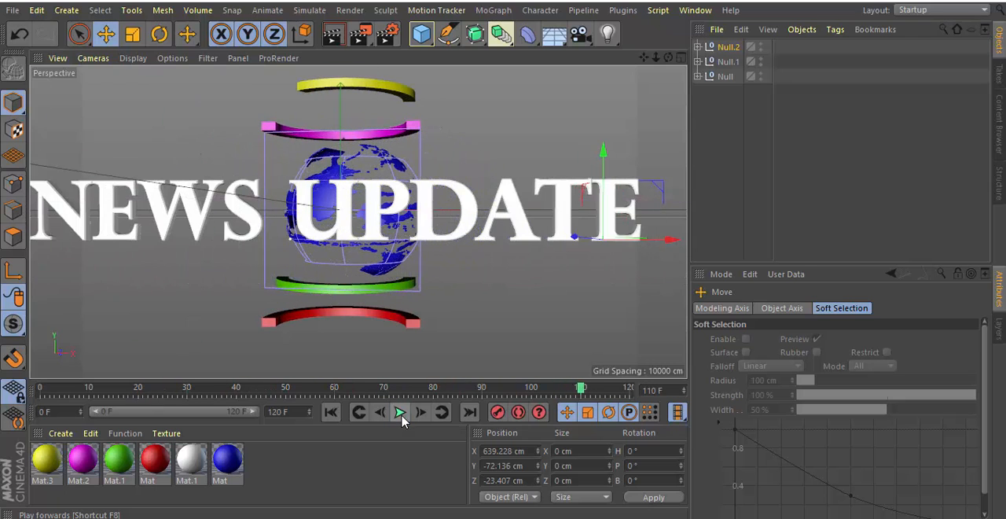
{"action": "left_click", "coordinate": [330, 412]}
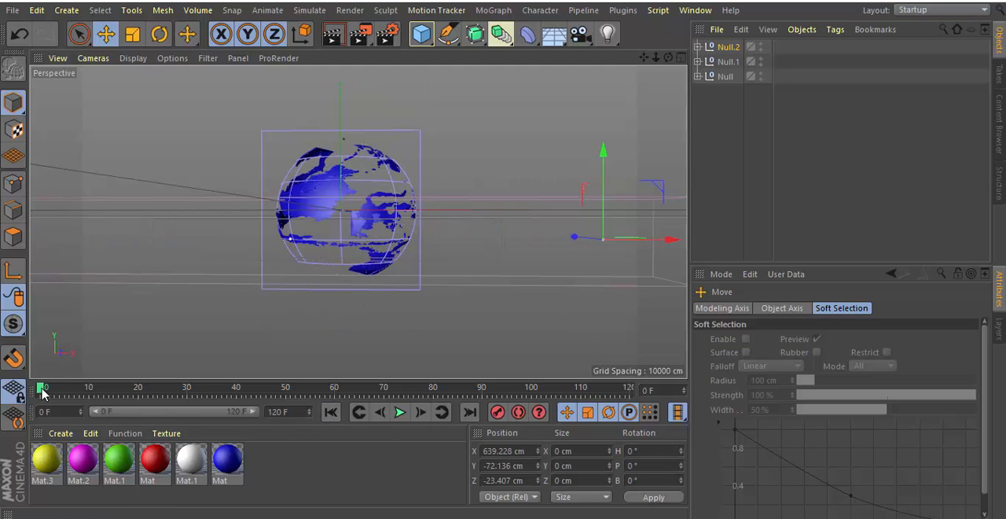
{"action": "left_click_drag", "start_coordinate": [43, 392], "coordinate": [197, 391]}
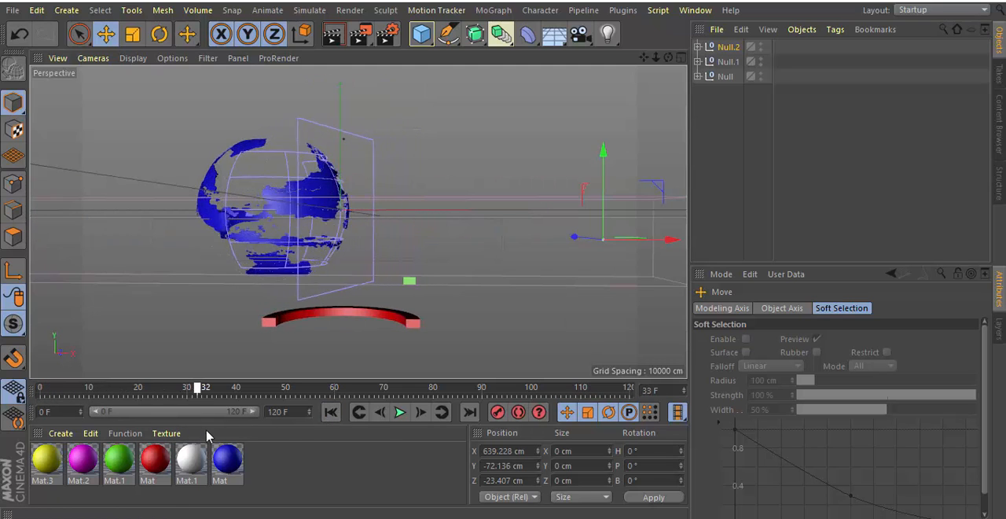
{"action": "left_click_drag", "start_coordinate": [207, 436], "coordinate": [307, 447]}
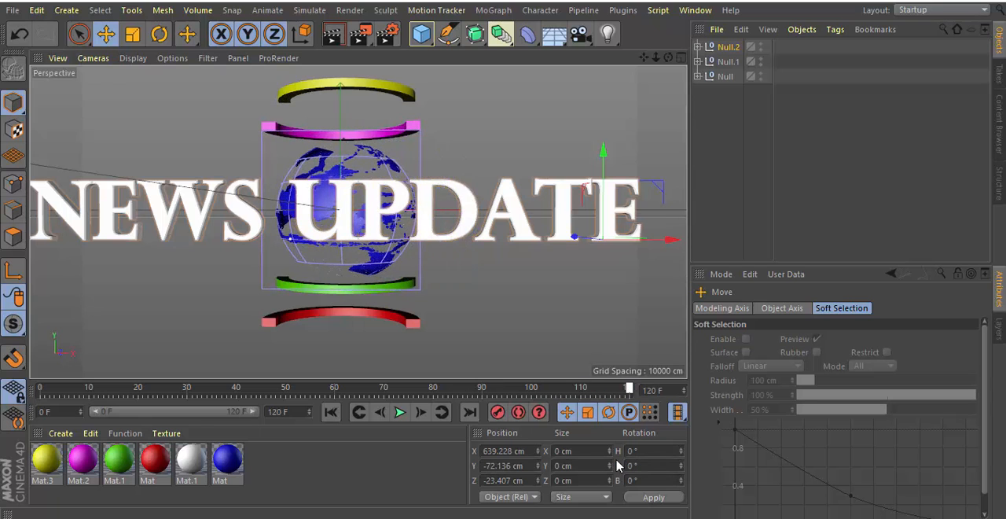
{"action": "left_click_drag", "start_coordinate": [617, 461], "coordinate": [327, 478]}
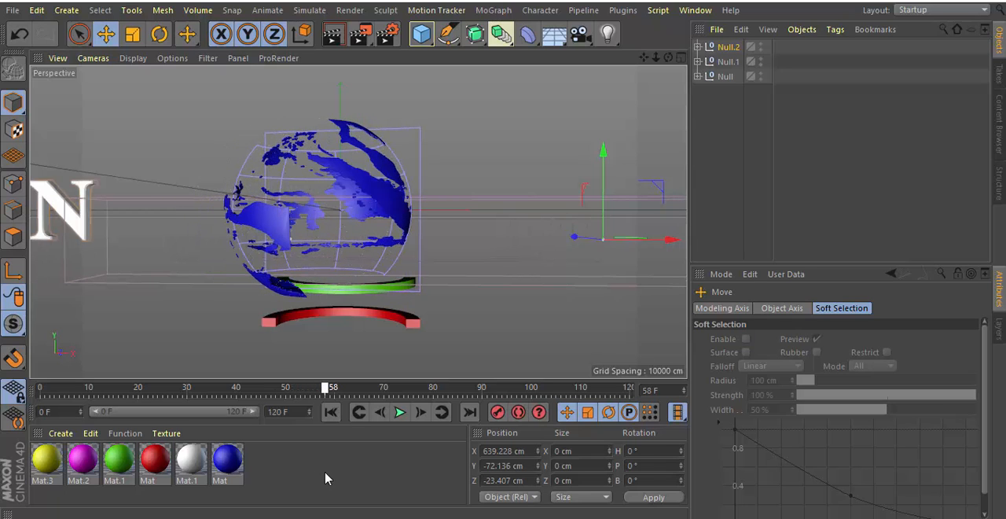
{"action": "left_click_drag", "start_coordinate": [327, 477], "coordinate": [649, 463]}
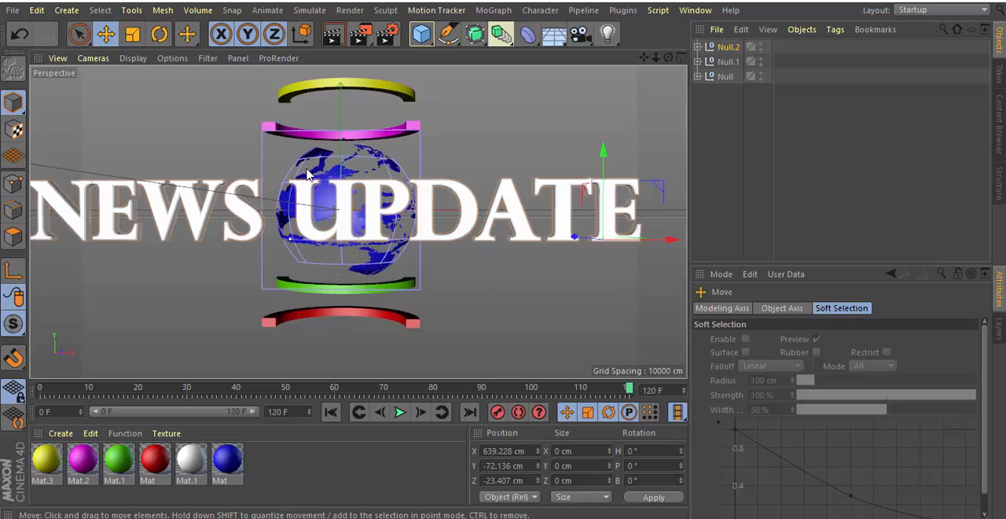
Scale the title group down uniformly until it spans about three globe widths, and activate the Move tool.
{"action": "middle_click", "coordinate": [341, 196]}
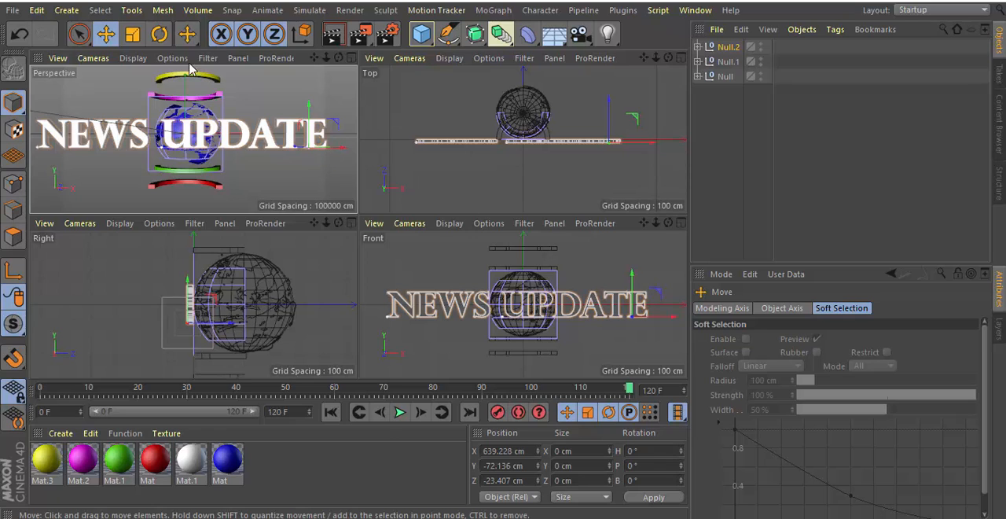
{"action": "left_click", "coordinate": [132, 36]}
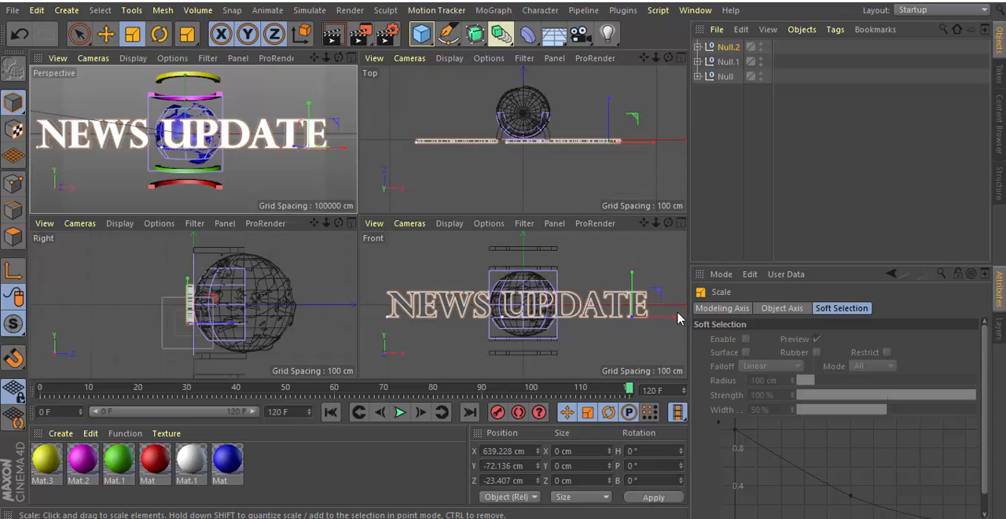
{"action": "left_click_drag", "start_coordinate": [660, 299], "coordinate": [659, 306]}
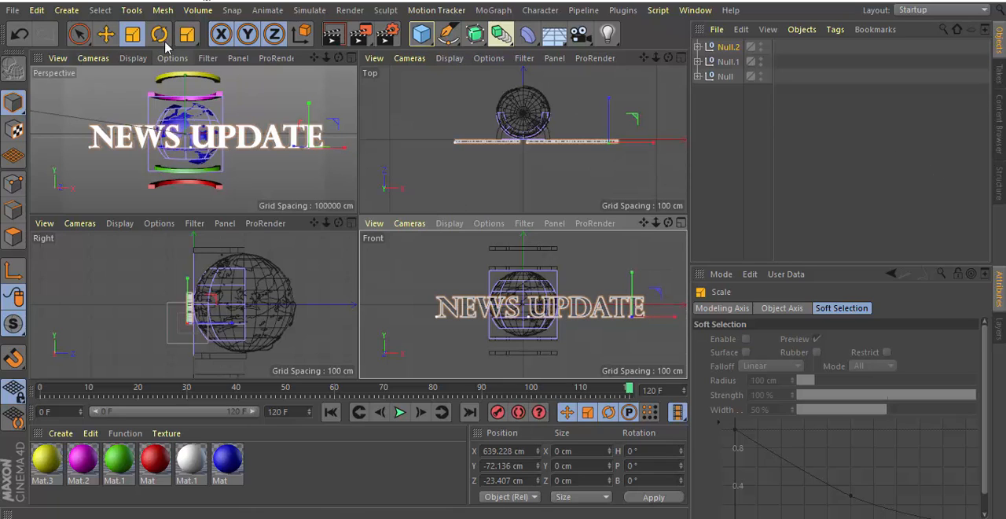
{"action": "left_click", "coordinate": [105, 34]}
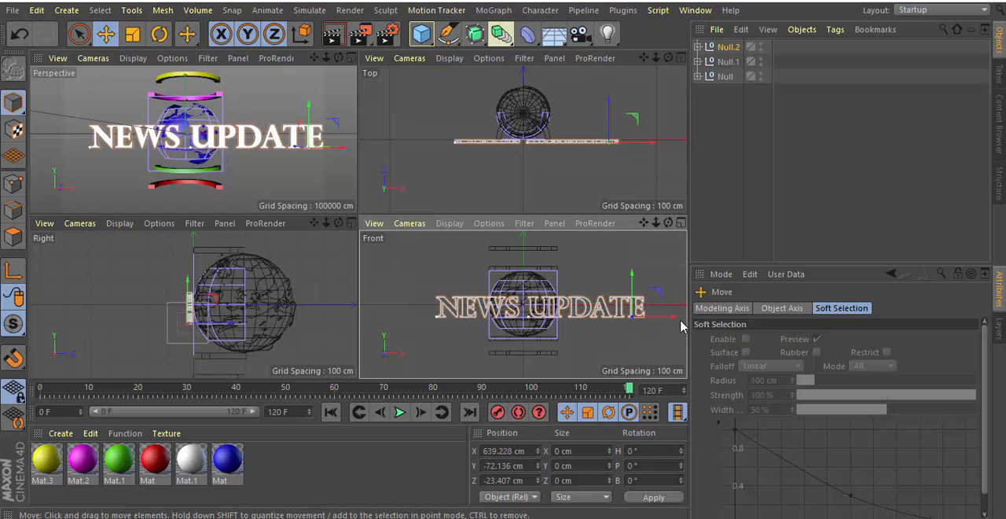
In the front view, shift the title group along X to about 509 cm so it is centred over the globe.
{"action": "left_click_drag", "start_coordinate": [675, 318], "coordinate": [654, 317]}
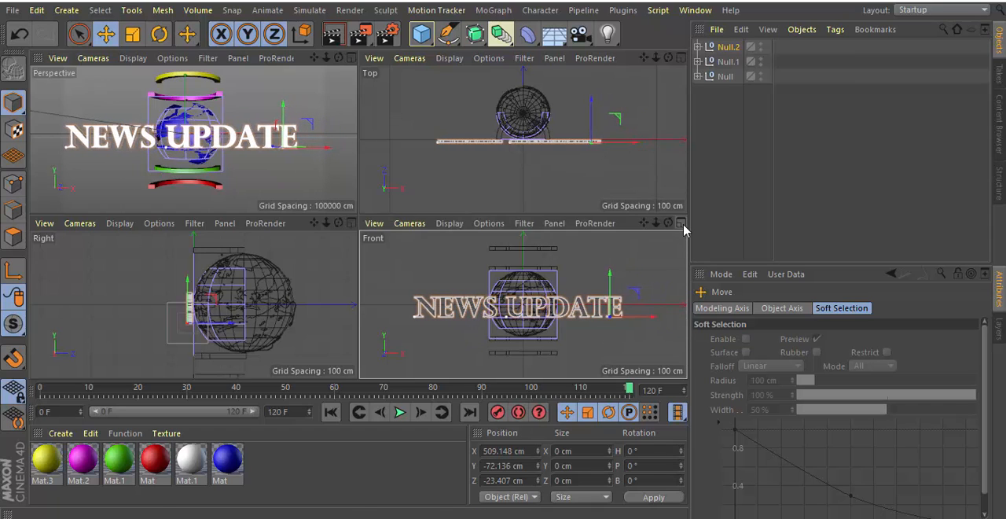
{"action": "left_click", "coordinate": [681, 223]}
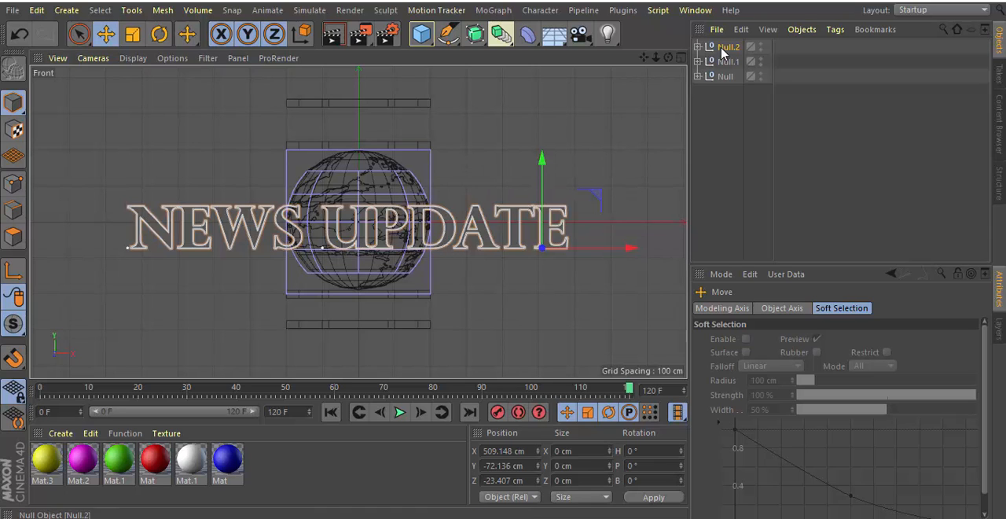
{"action": "left_click", "coordinate": [680, 58]}
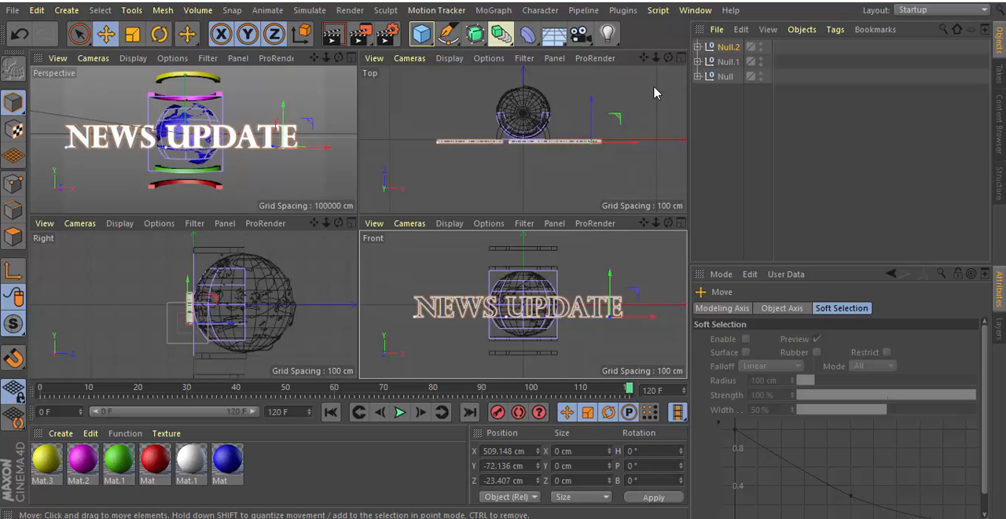
In the top view, move the title group slightly back toward the globe to about Z -18 cm.
{"action": "left_click", "coordinate": [681, 58]}
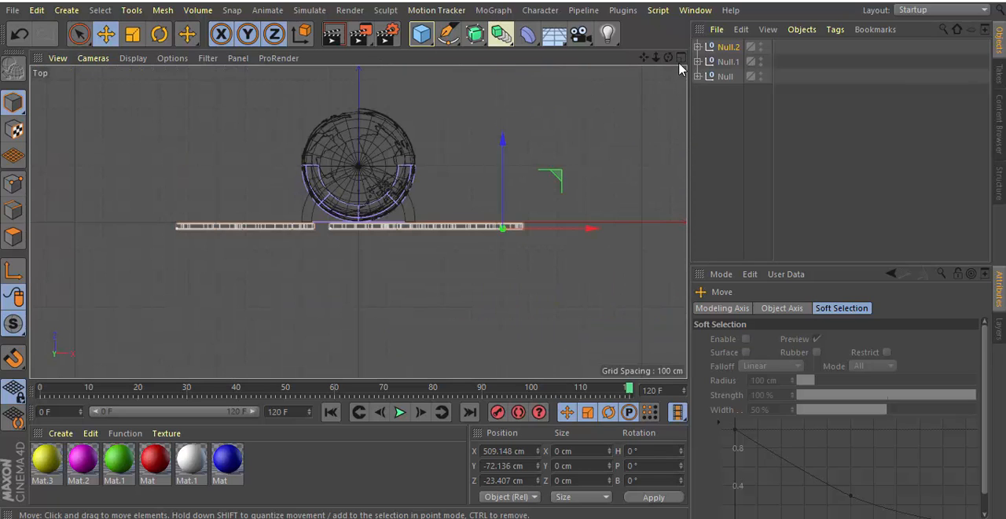
{"action": "left_click_drag", "start_coordinate": [655, 58], "coordinate": [699, 57]}
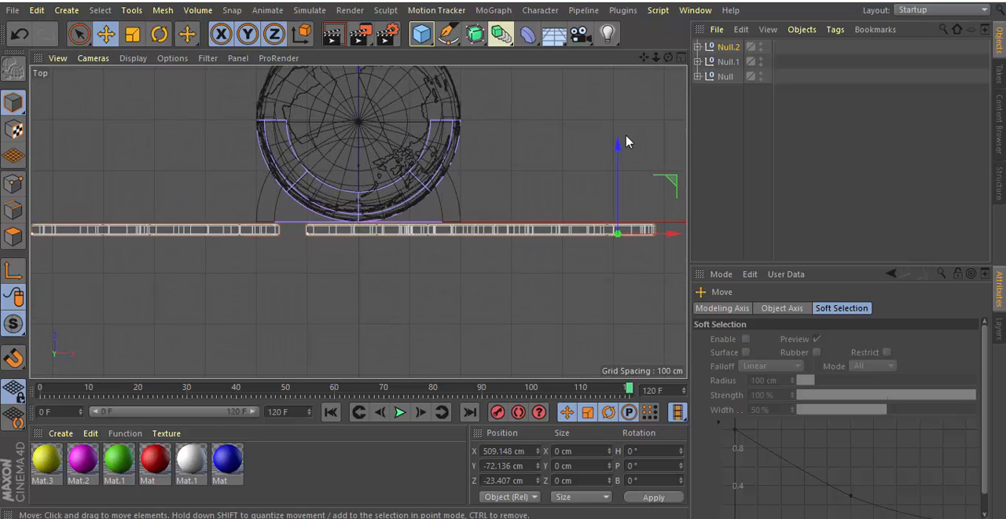
{"action": "left_click_drag", "start_coordinate": [618, 148], "coordinate": [619, 144]}
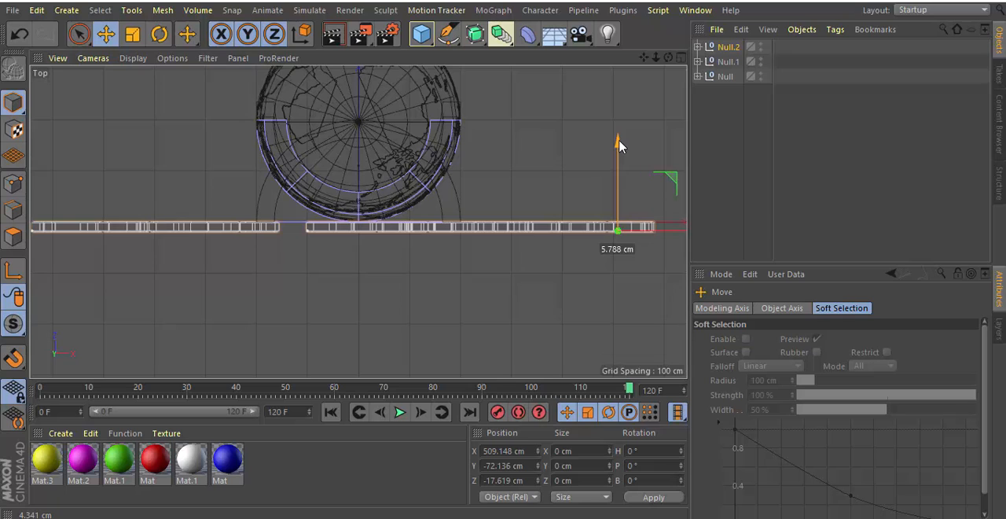
{"action": "left_click", "coordinate": [680, 59]}
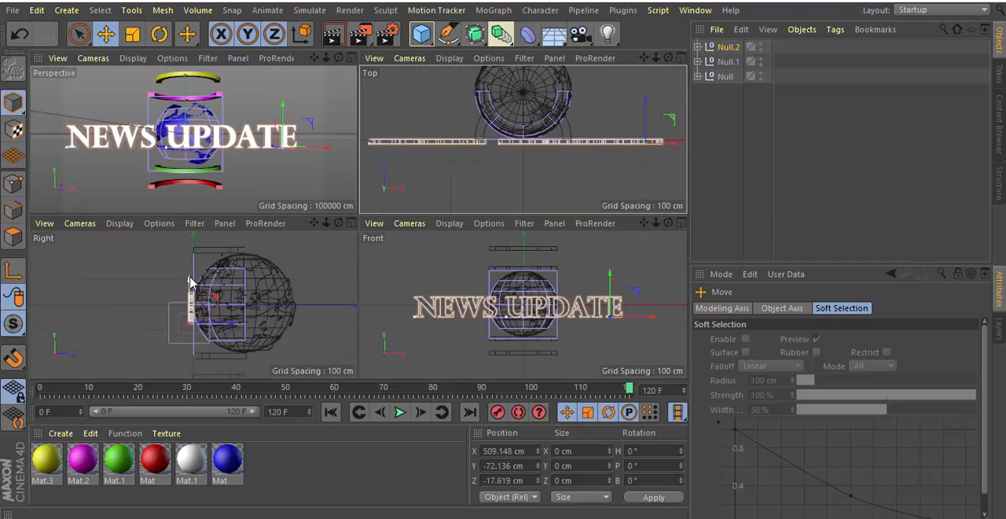
In the right view, raise the title group slightly against the globe to about Y -65 cm.
{"action": "left_click", "coordinate": [352, 223]}
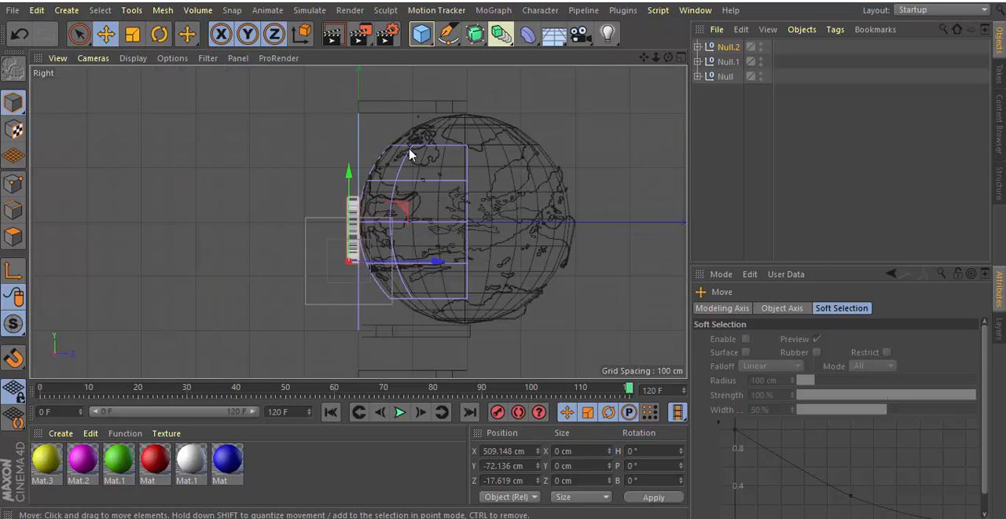
{"action": "left_click_drag", "start_coordinate": [350, 172], "coordinate": [350, 170]}
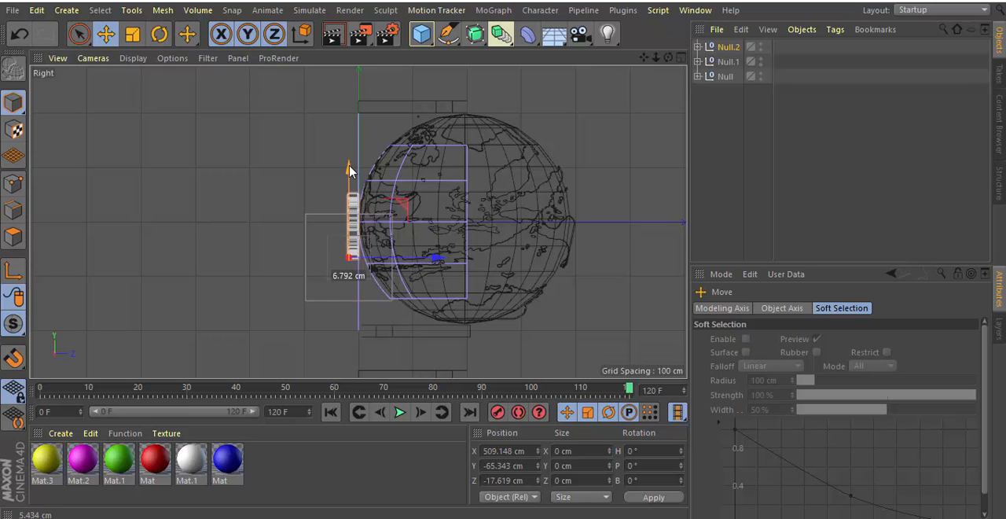
{"action": "left_click", "coordinate": [681, 58]}
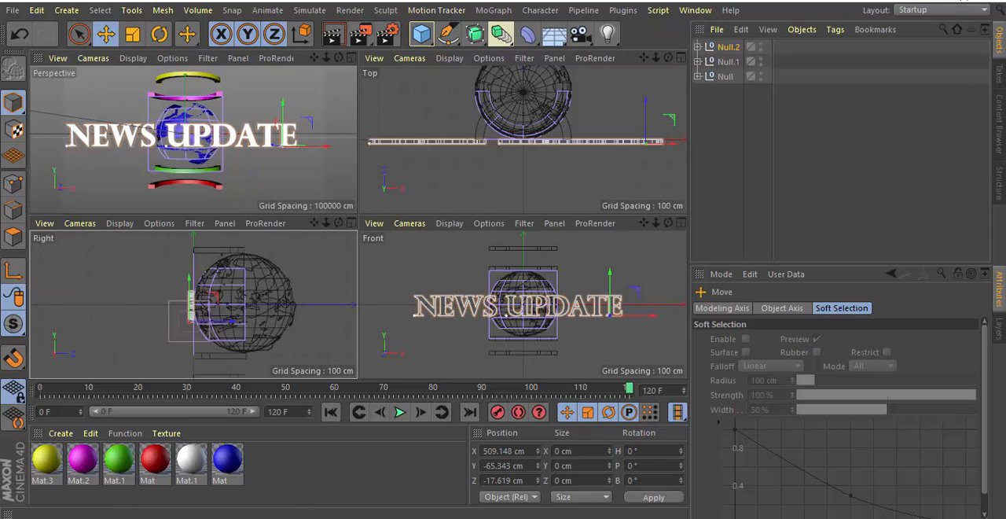
Play the animation from frame 0 in the perspective view, and scrub back to frame 0 to examine the title letters' starting state.
{"action": "left_click", "coordinate": [351, 59]}
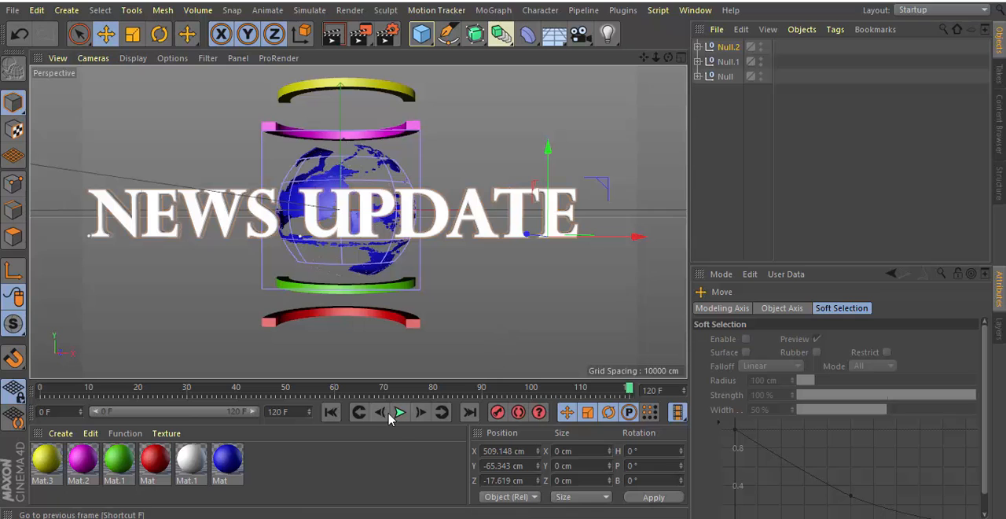
{"action": "left_click", "coordinate": [331, 413]}
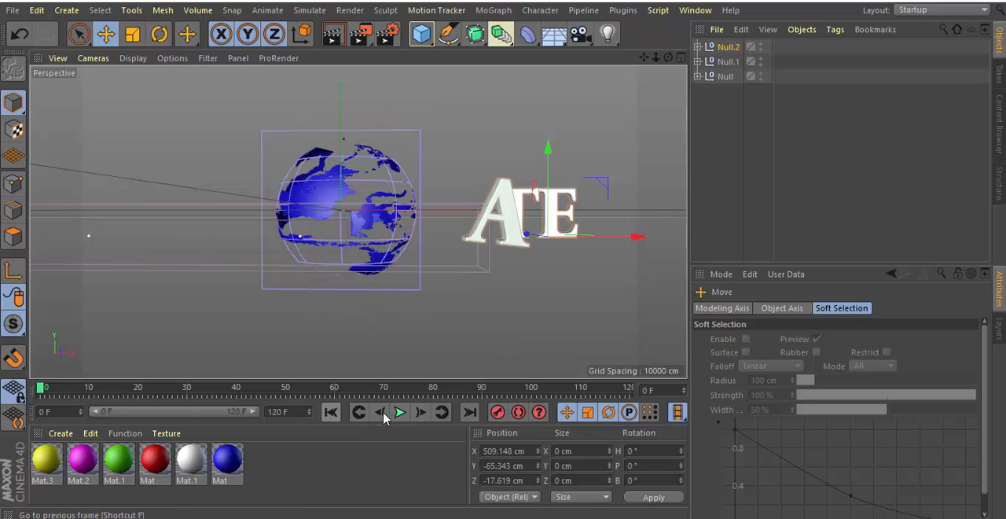
{"action": "left_click", "coordinate": [400, 412]}
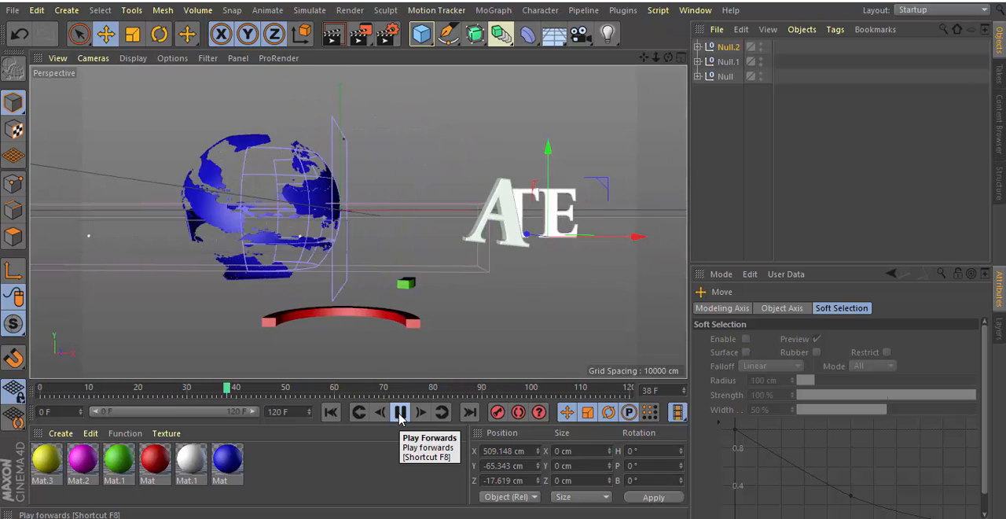
{"action": "left_click", "coordinate": [399, 413]}
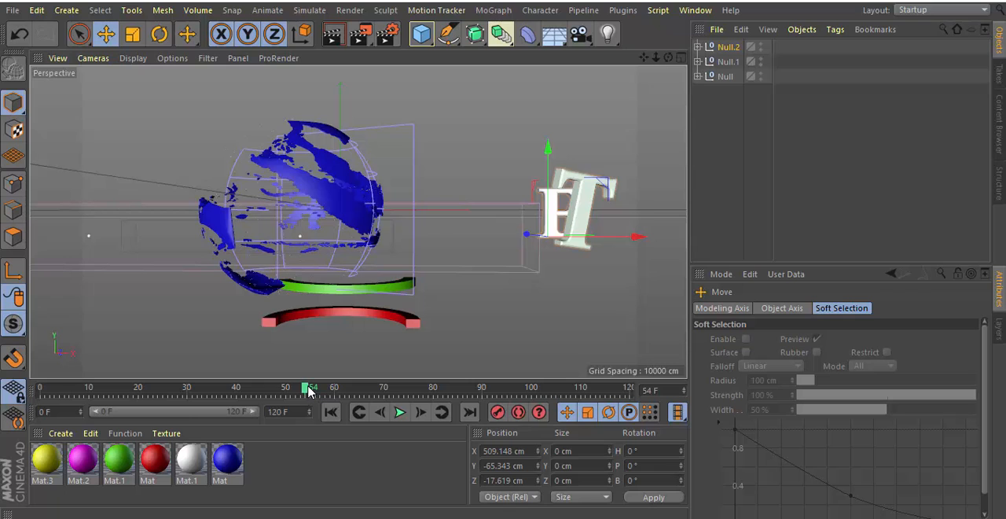
{"action": "left_click_drag", "start_coordinate": [308, 390], "coordinate": [36, 398]}
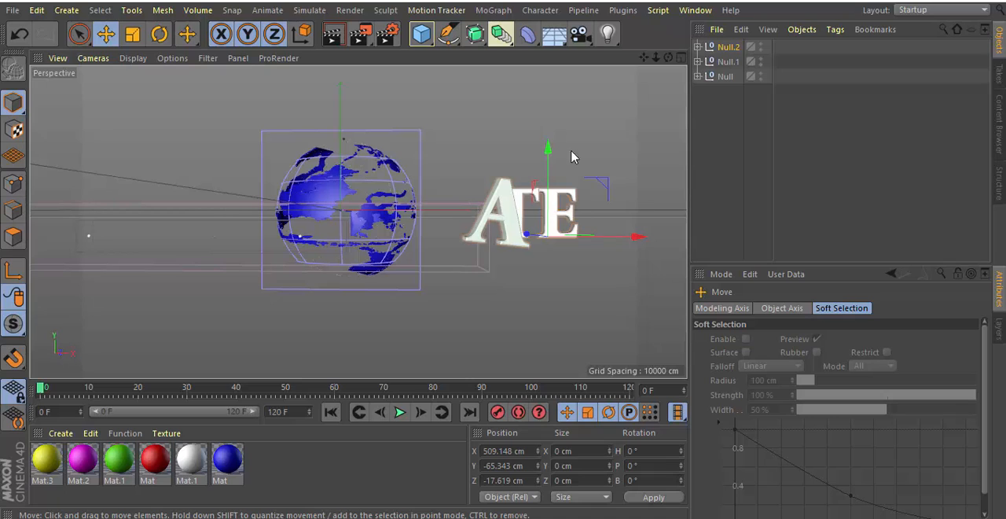
Stretch the Box Field of the title's Plain effector along X to about 1015 cm so it covers the last letters at frame 0.
{"action": "left_click", "coordinate": [724, 68]}
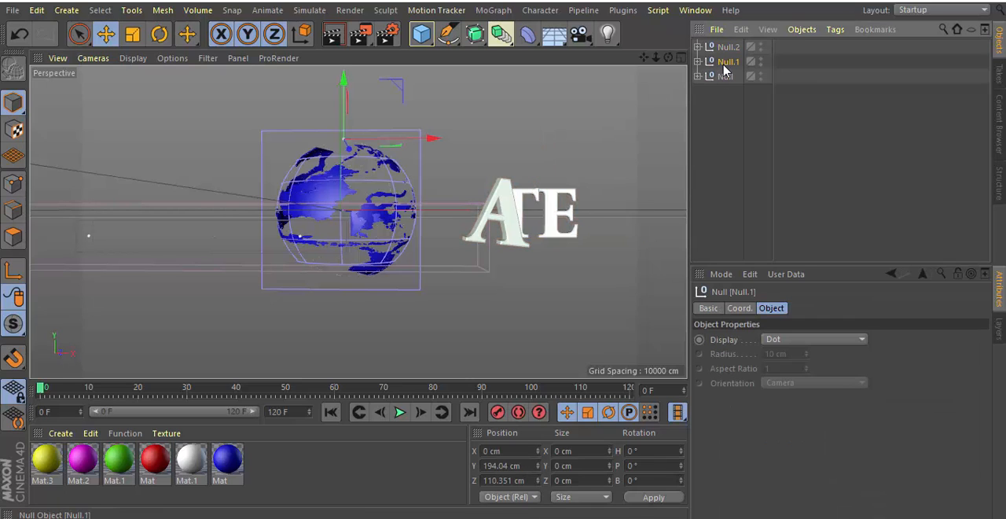
{"action": "left_click", "coordinate": [703, 47]}
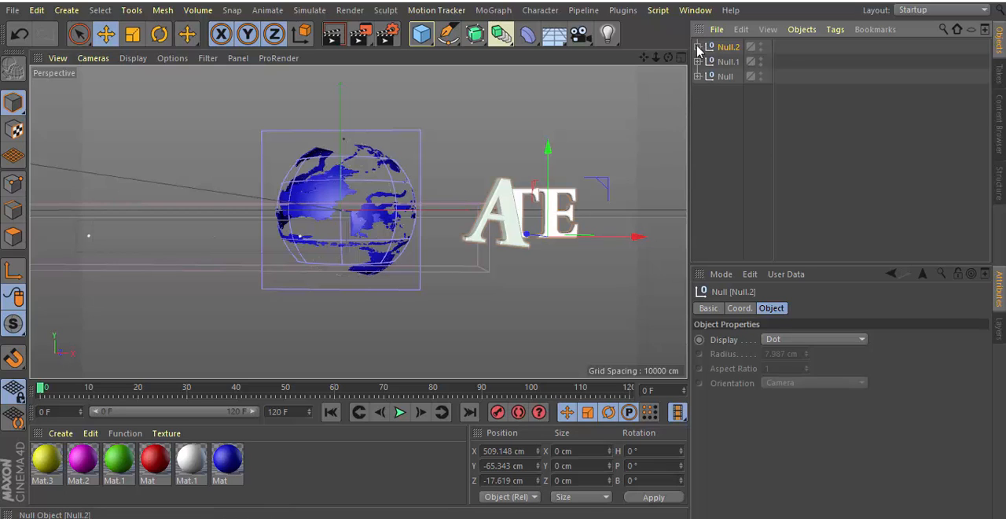
{"action": "left_click", "coordinate": [698, 47]}
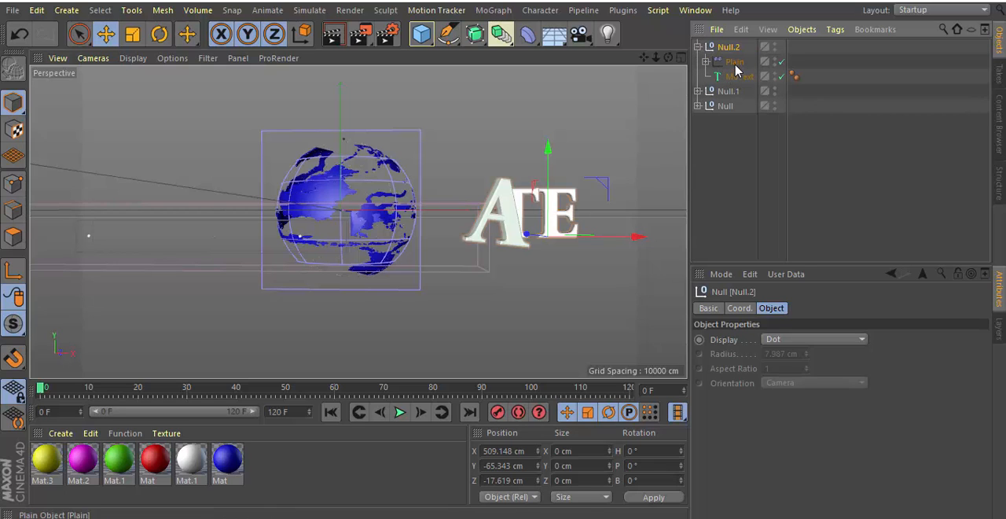
{"action": "left_click", "coordinate": [735, 63]}
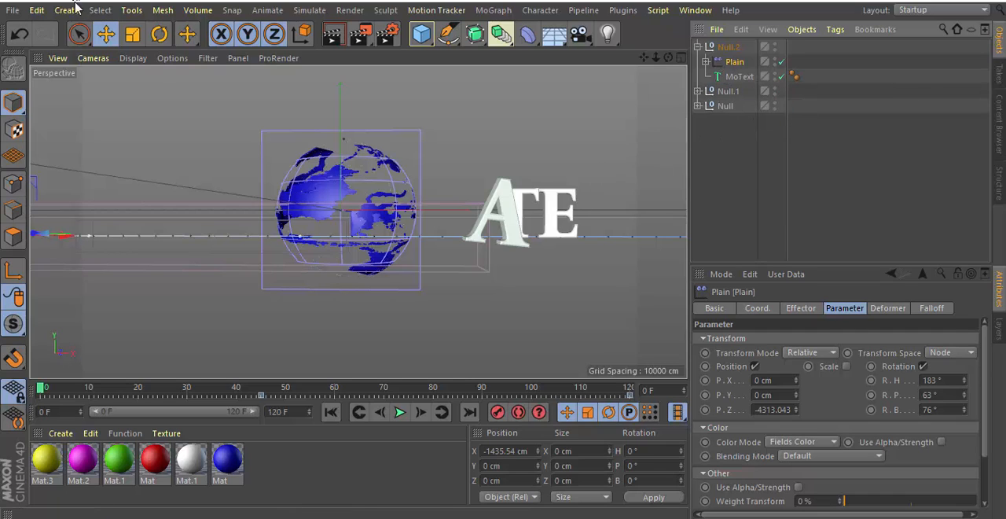
{"action": "left_click", "coordinate": [706, 62]}
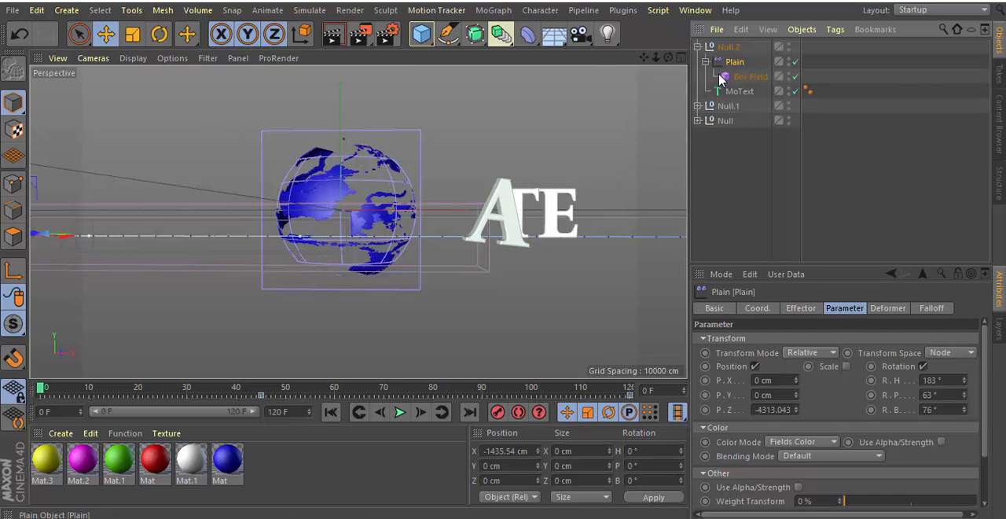
{"action": "left_click", "coordinate": [742, 76]}
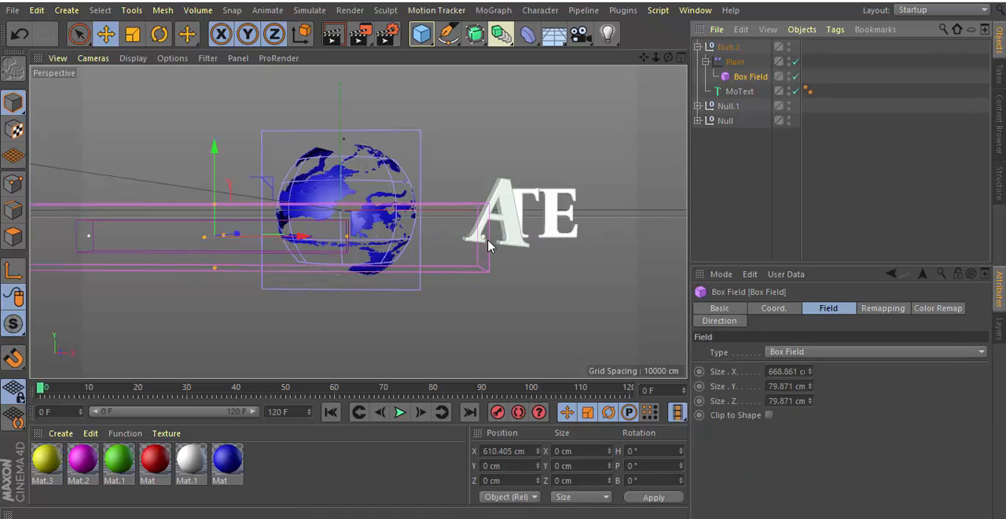
{"action": "left_click_drag", "start_coordinate": [484, 244], "coordinate": [629, 256]}
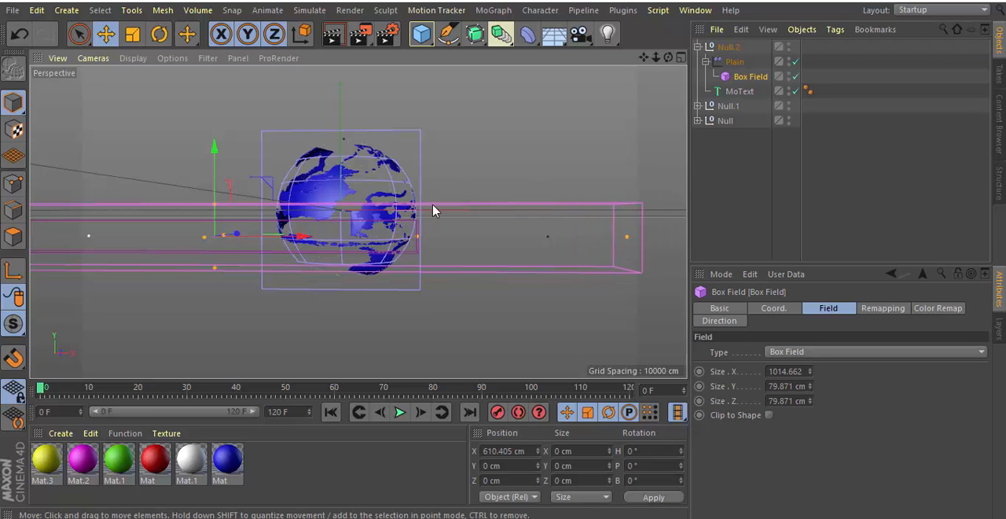
Scrub and play the animation to check the letters' entrance with the longer Box Field, and finish on frame 120.
{"action": "left_click_drag", "start_coordinate": [41, 393], "coordinate": [13, 388]}
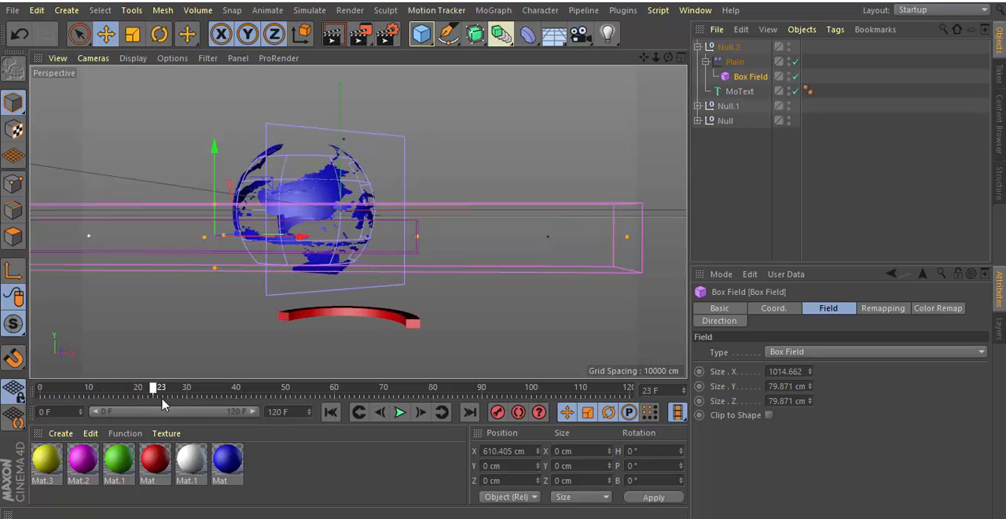
{"action": "left_click_drag", "start_coordinate": [162, 403], "coordinate": [614, 429]}
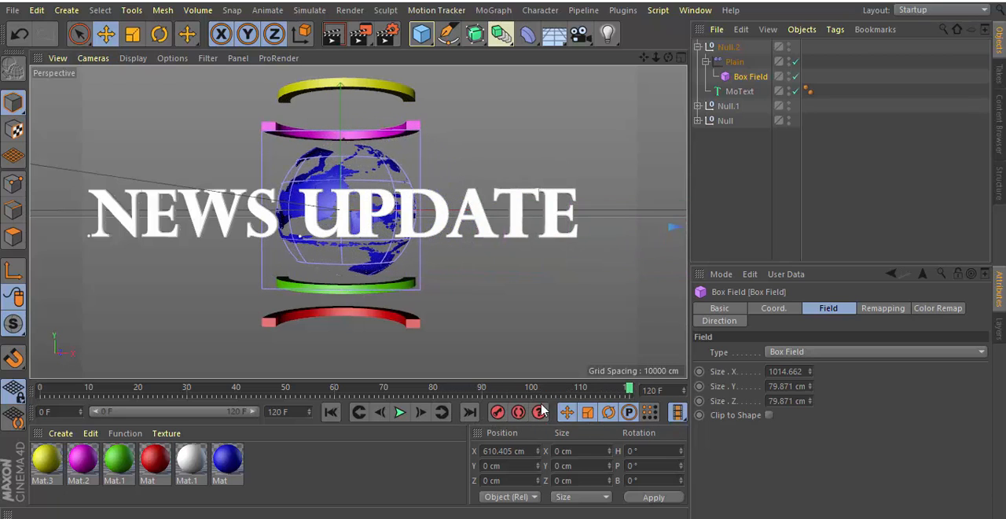
{"action": "left_click", "coordinate": [401, 414]}
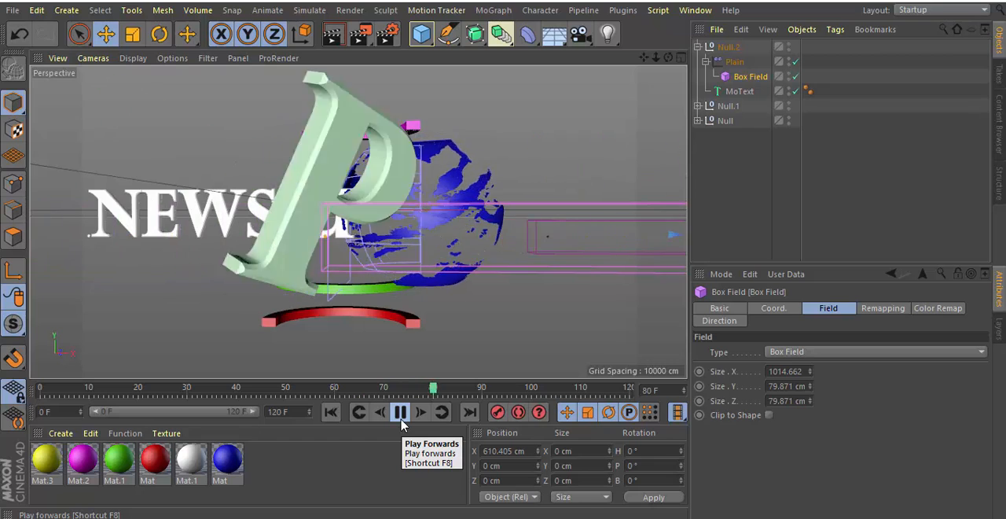
{"action": "left_click", "coordinate": [400, 413]}
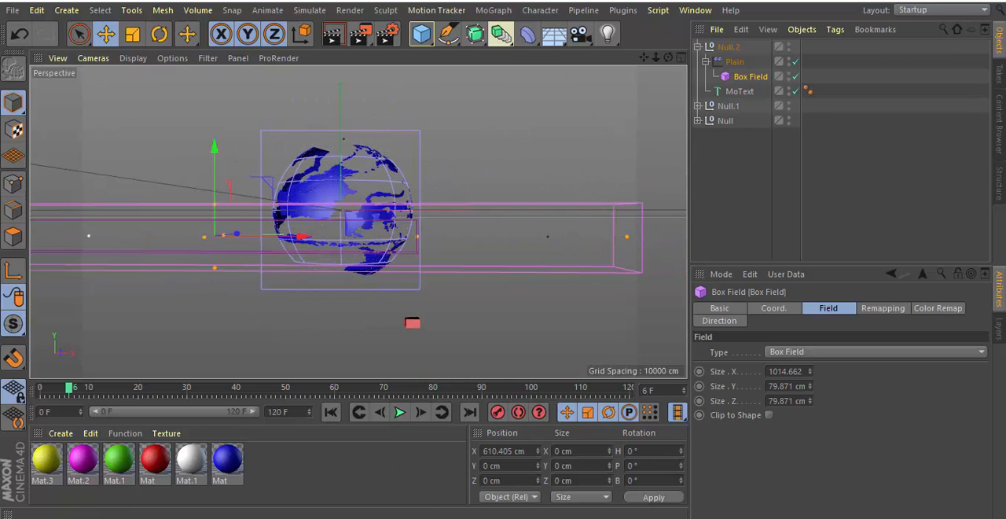
{"action": "left_click", "coordinate": [469, 413]}
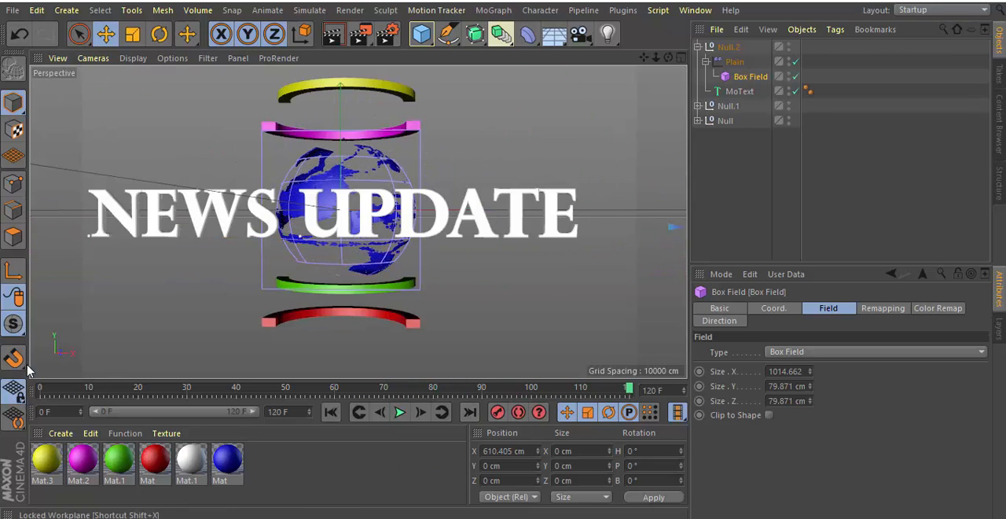
Check the contents of the tube and globe groups, and group both nulls together under one new null, separate from the title.
{"action": "left_click", "coordinate": [698, 105]}
{"action": "left_click", "coordinate": [698, 106]}
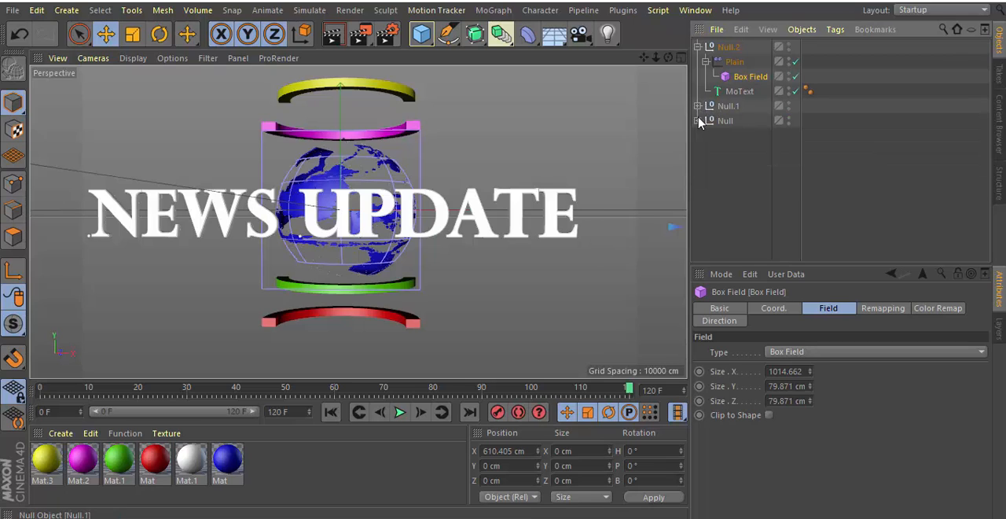
{"action": "left_click", "coordinate": [698, 48]}
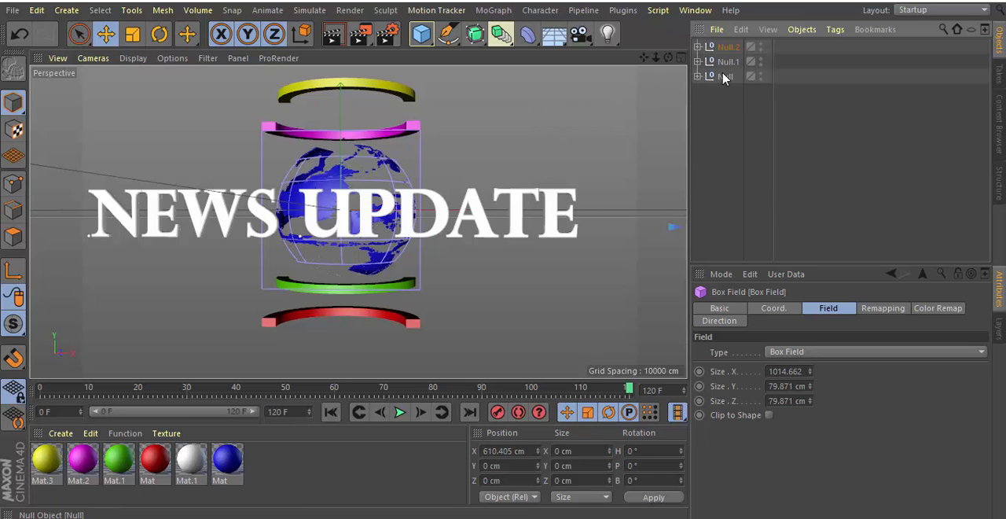
{"action": "left_click", "coordinate": [698, 61]}
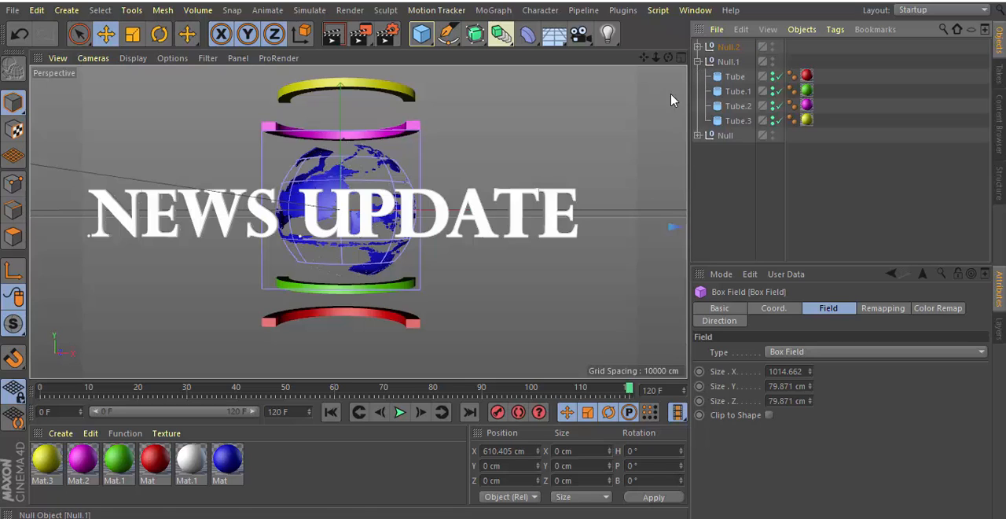
{"action": "left_click", "coordinate": [698, 135]}
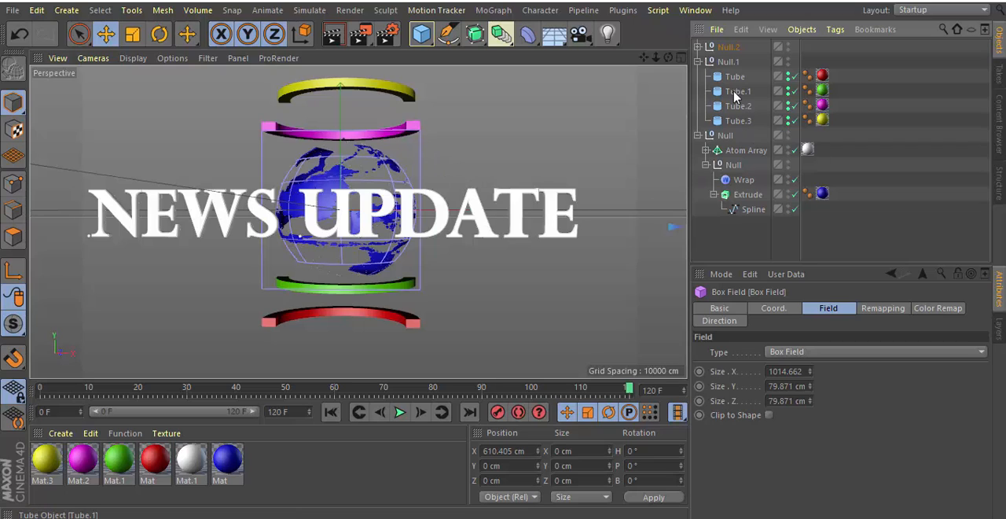
{"action": "left_click", "coordinate": [698, 135]}
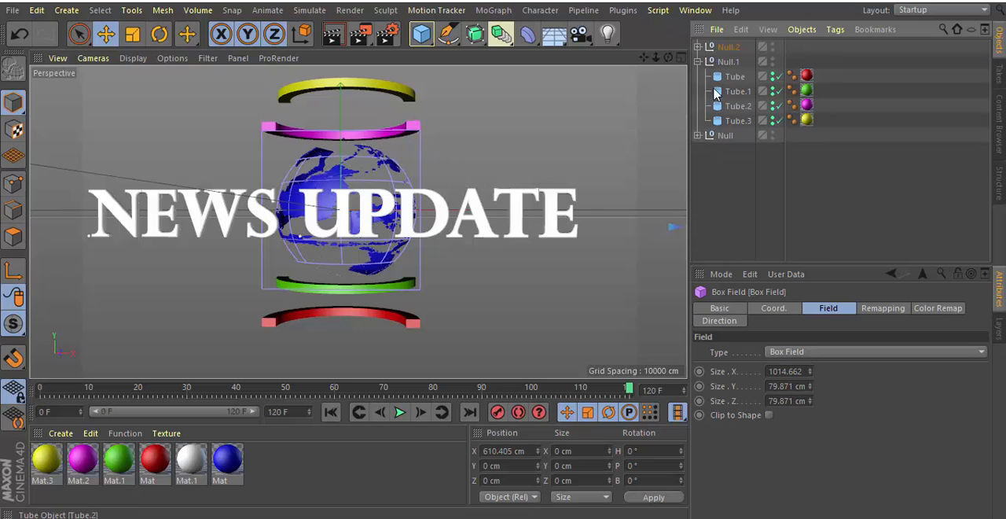
{"action": "left_click", "coordinate": [697, 62]}
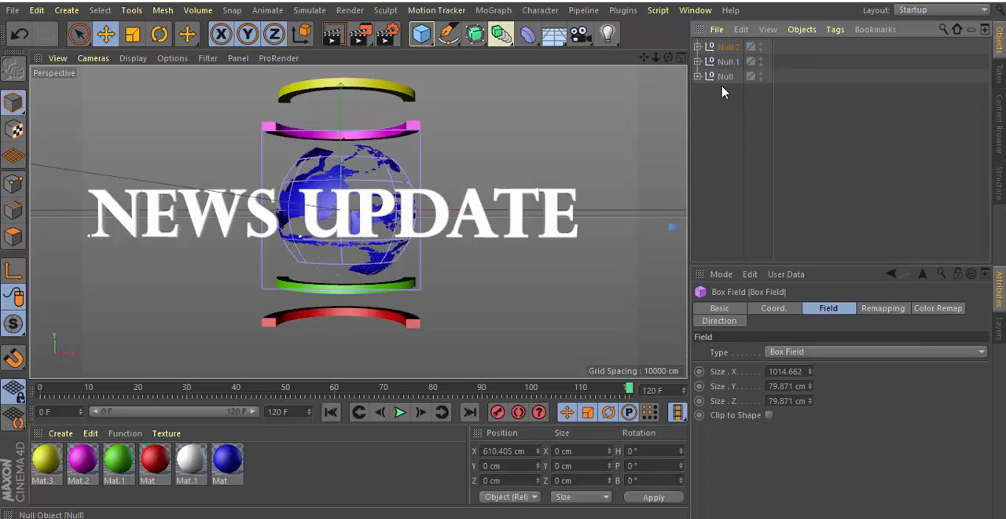
{"action": "left_click_drag", "start_coordinate": [721, 60], "coordinate": [721, 60]}
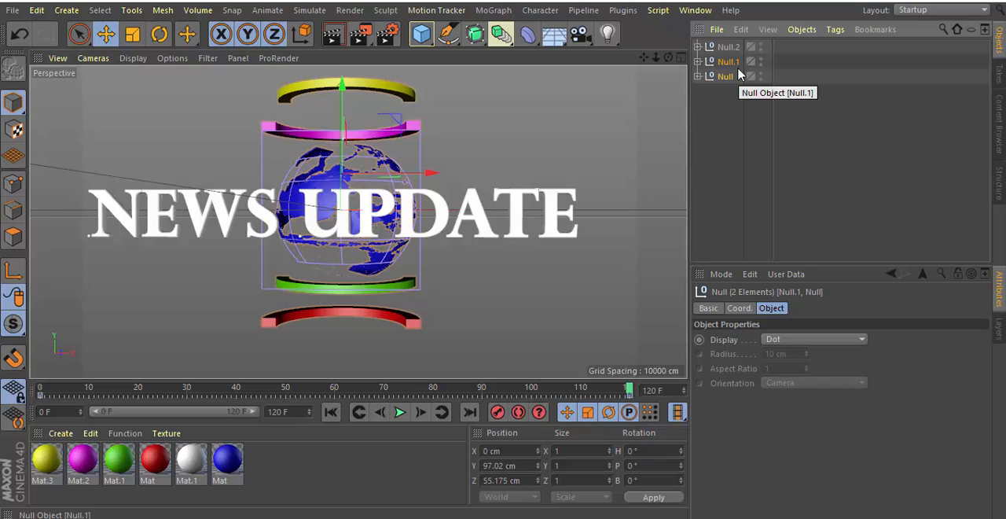
{"action": "key", "text": "alt+g"}
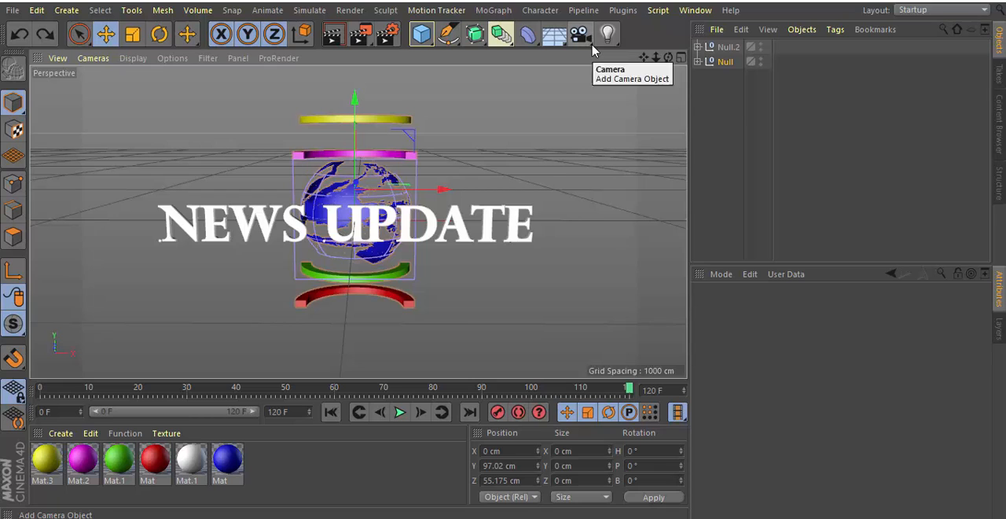
Add a target camera to the scene from the current perspective view.
{"action": "left_click", "coordinate": [580, 35]}
{"action": "left_click", "coordinate": [649, 84]}
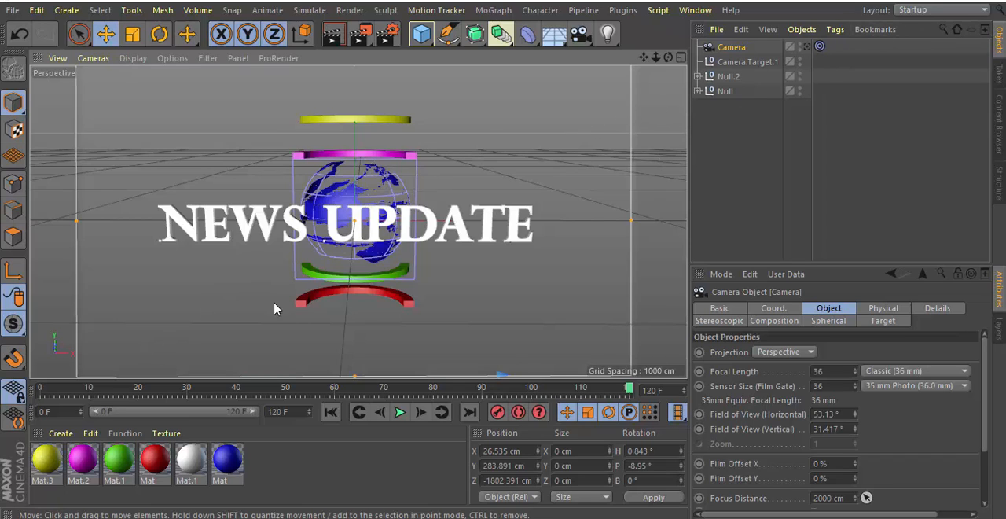
Raise the globe and tube null above the title along Y to about 960 cm.
{"action": "left_click", "coordinate": [725, 92]}
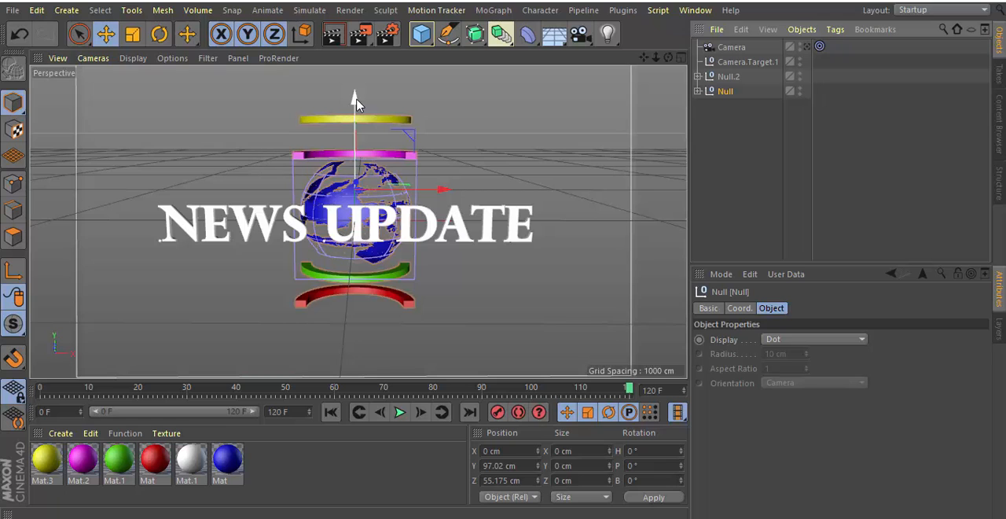
{"action": "left_click_drag", "start_coordinate": [356, 105], "coordinate": [369, 8]}
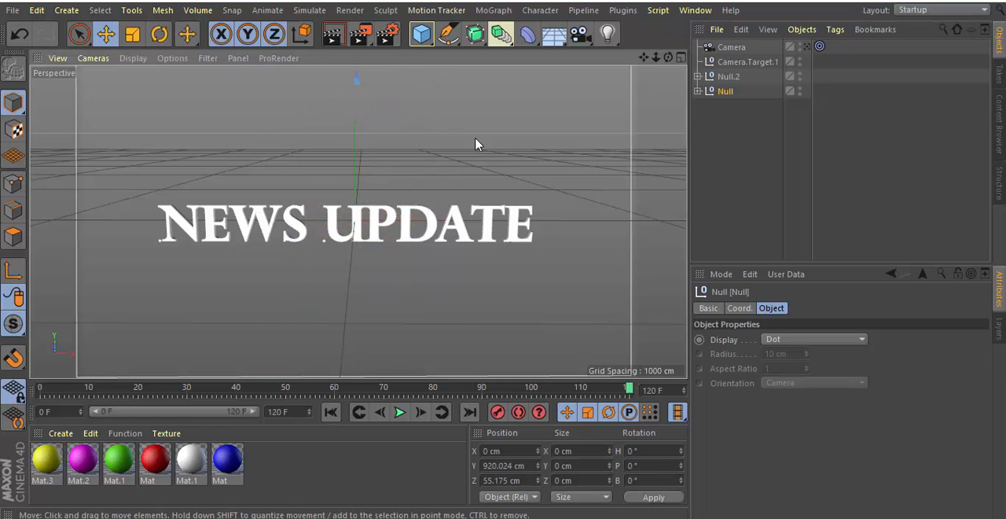
{"action": "left_click_drag", "start_coordinate": [643, 57], "coordinate": [643, 330]}
{"action": "mouse_move", "coordinate": [643, 58]}
{"action": "left_mouse_down"}
{"action": "mouse_move", "coordinate": [657, 7]}
{"action": "mouse_move", "coordinate": [659, 48]}
{"action": "left_mouse_up"}
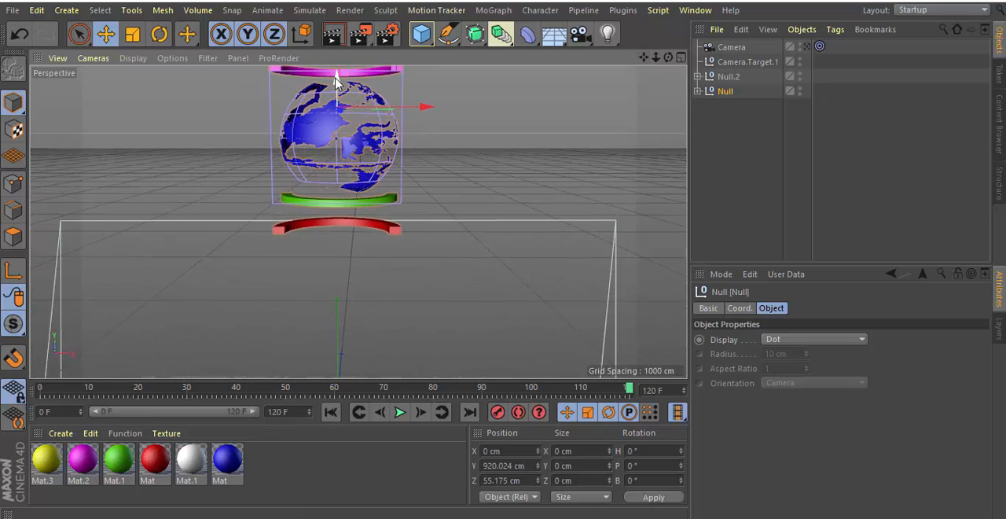
{"action": "left_click_drag", "start_coordinate": [336, 79], "coordinate": [336, 65]}
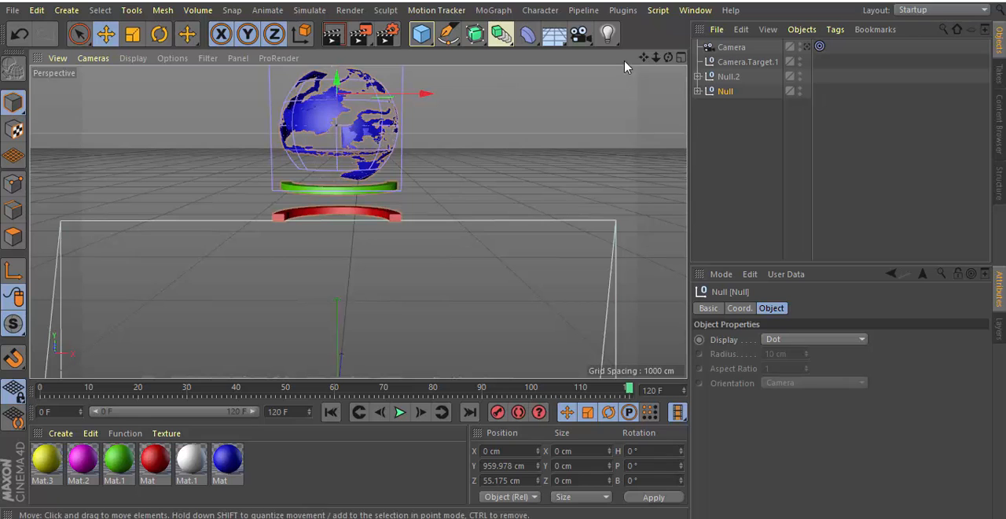
{"action": "left_click_drag", "start_coordinate": [643, 63], "coordinate": [650, 14]}
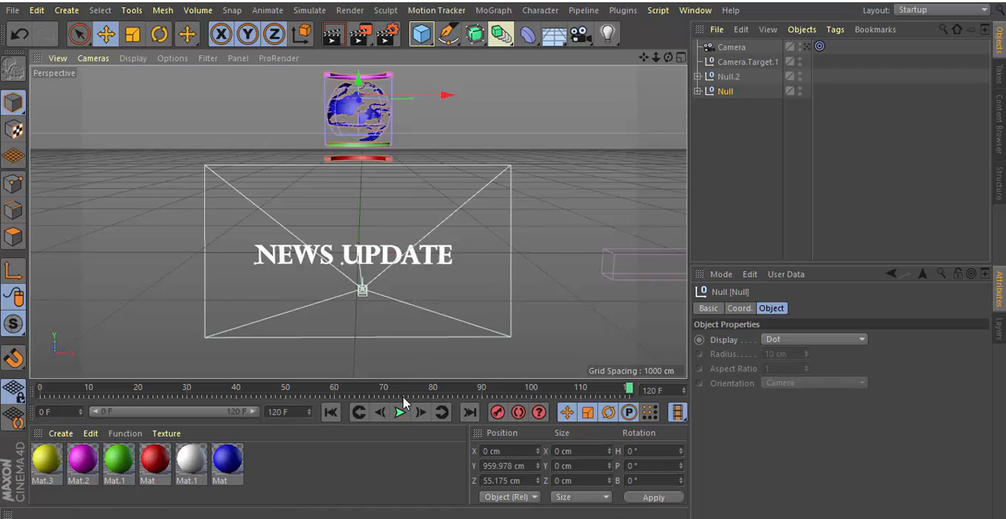
Keyframe the globe and tube null's drop, recording its raised position at frame 0 and Y about 230 cm at frame 69.
{"action": "left_click_drag", "start_coordinate": [629, 390], "coordinate": [44, 417]}
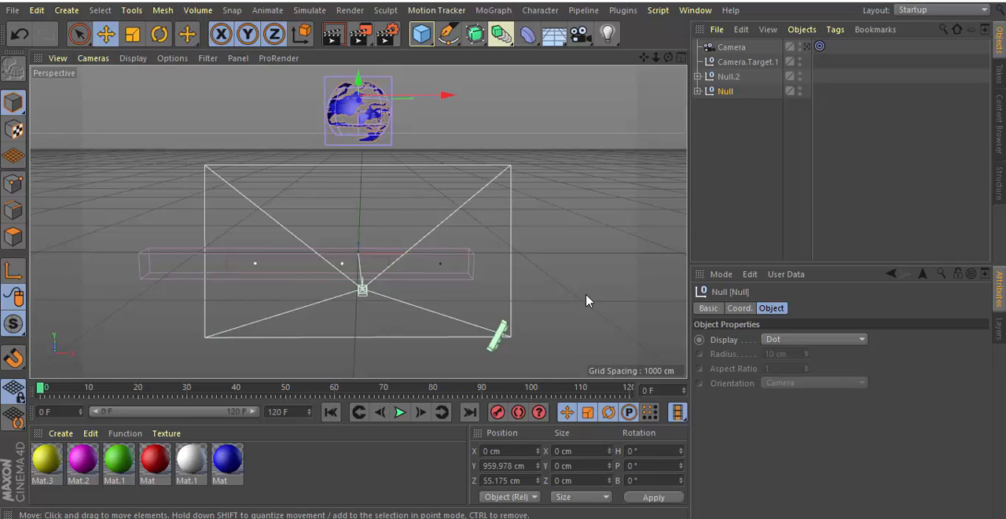
{"action": "left_click", "coordinate": [498, 412]}
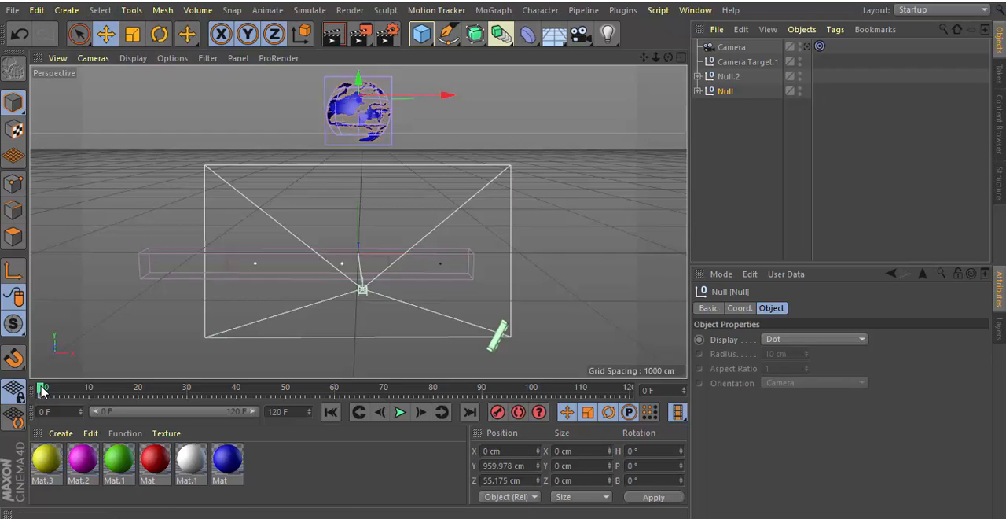
{"action": "left_click_drag", "start_coordinate": [41, 391], "coordinate": [380, 400]}
{"action": "left_click_drag", "start_coordinate": [358, 86], "coordinate": [360, 208]}
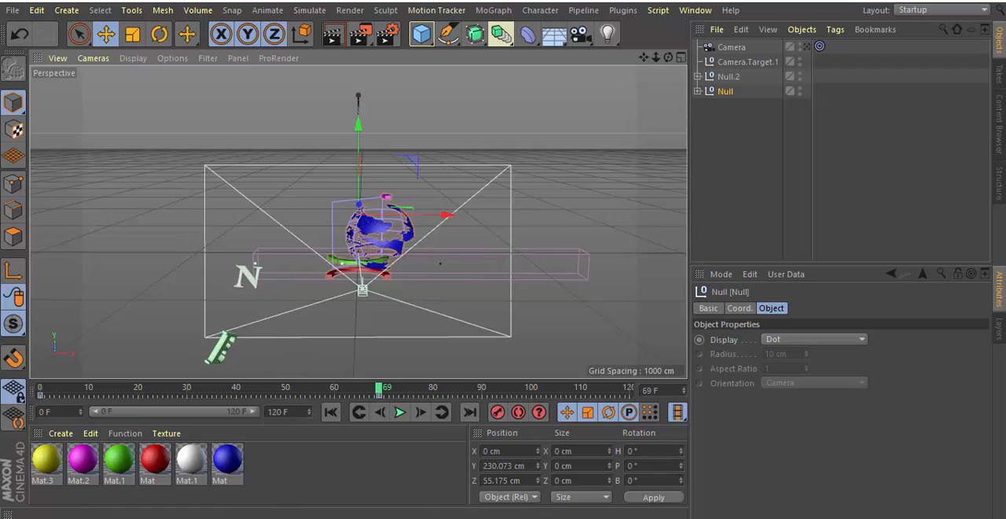
Play the animation from frame 0 to check the globe and tubes descending behind the title, and finish on frame 120.
{"action": "left_click", "coordinate": [331, 414]}
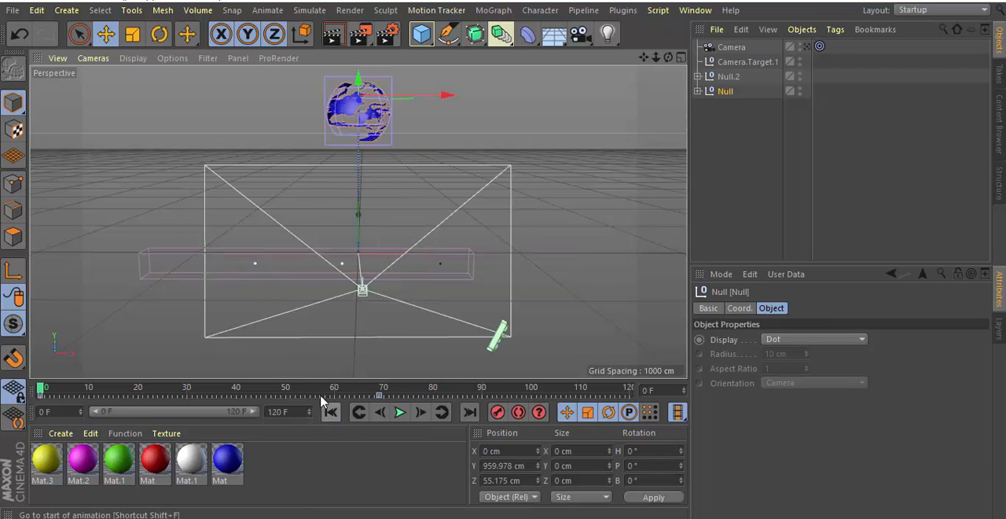
{"action": "left_click", "coordinate": [399, 412]}
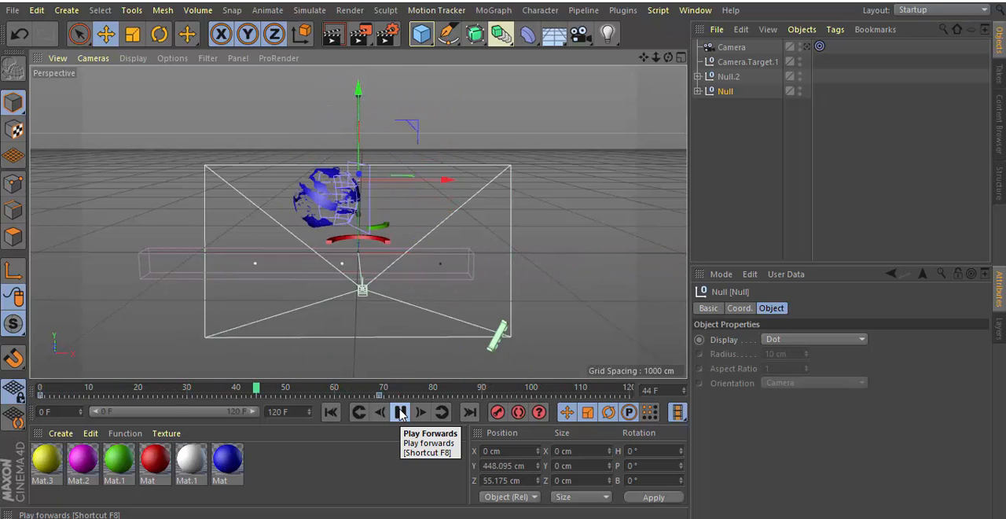
{"action": "left_click", "coordinate": [401, 413]}
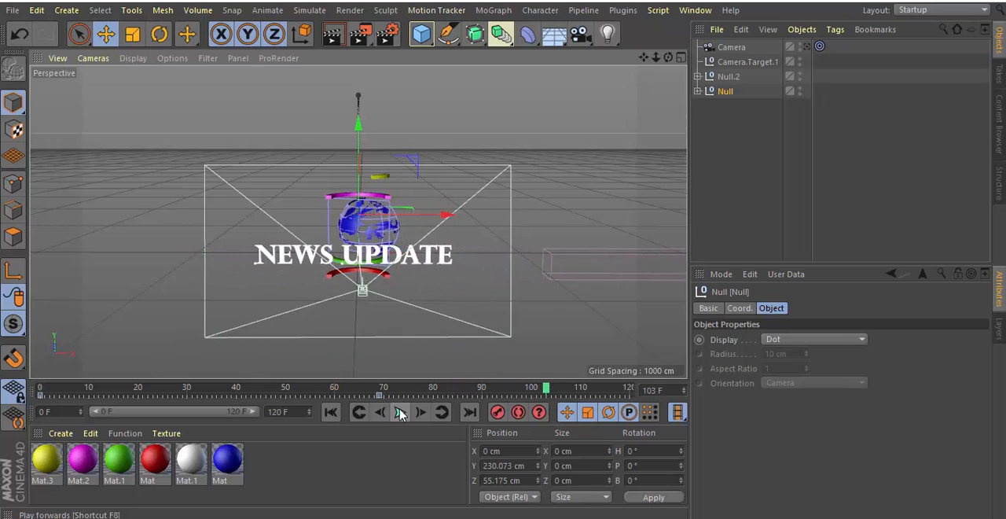
{"action": "left_click", "coordinate": [391, 414]}
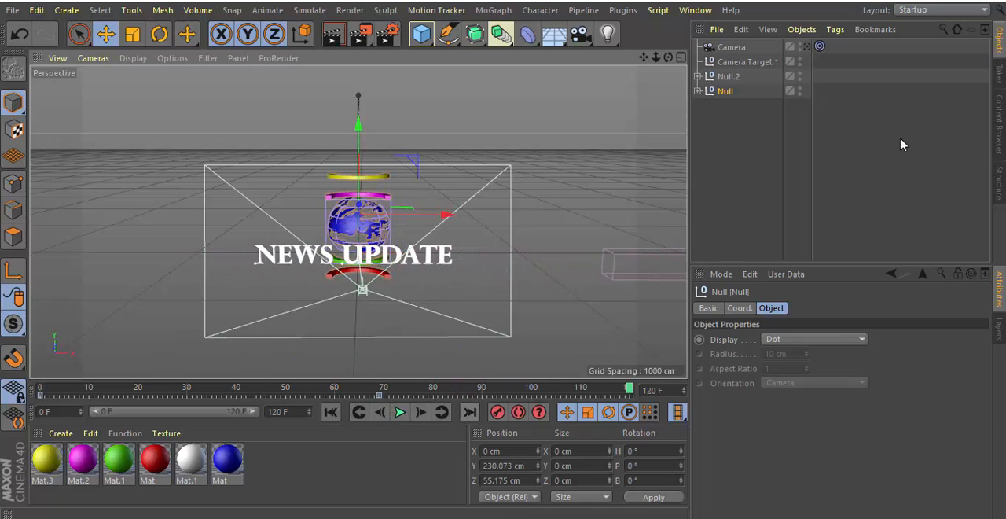
Switch the perspective view to look through the new camera, play the animation through it, and finish on frame 120.
{"action": "left_click", "coordinate": [806, 46]}
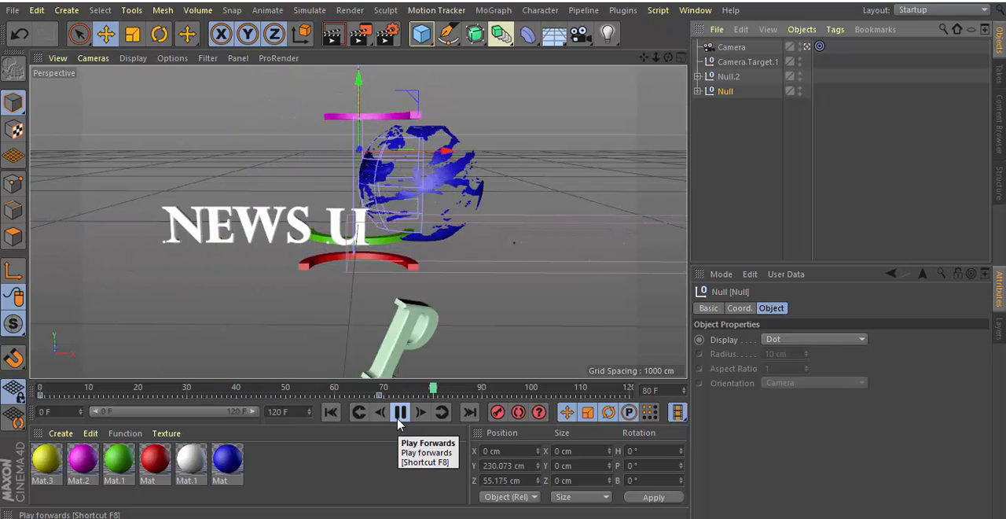
{"action": "left_click", "coordinate": [399, 413]}
{"action": "left_click", "coordinate": [469, 412]}
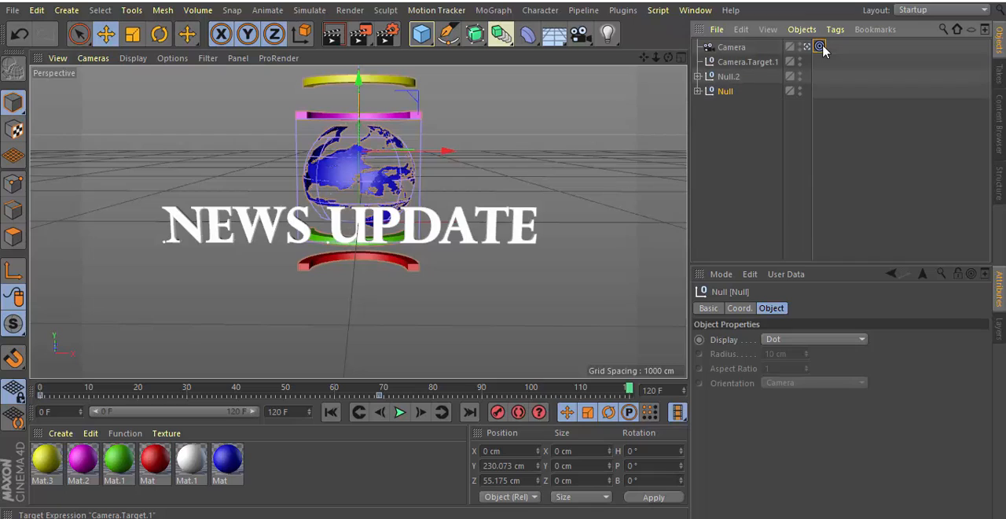
Set the globe and tube null as the Target Object of the camera's Target tag.
{"action": "left_click", "coordinate": [821, 47]}
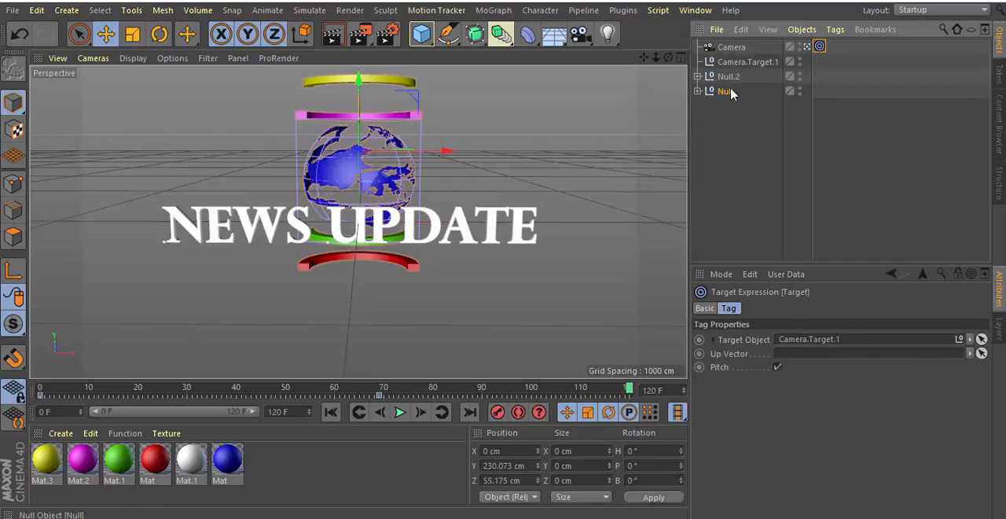
{"action": "left_click", "coordinate": [981, 340]}
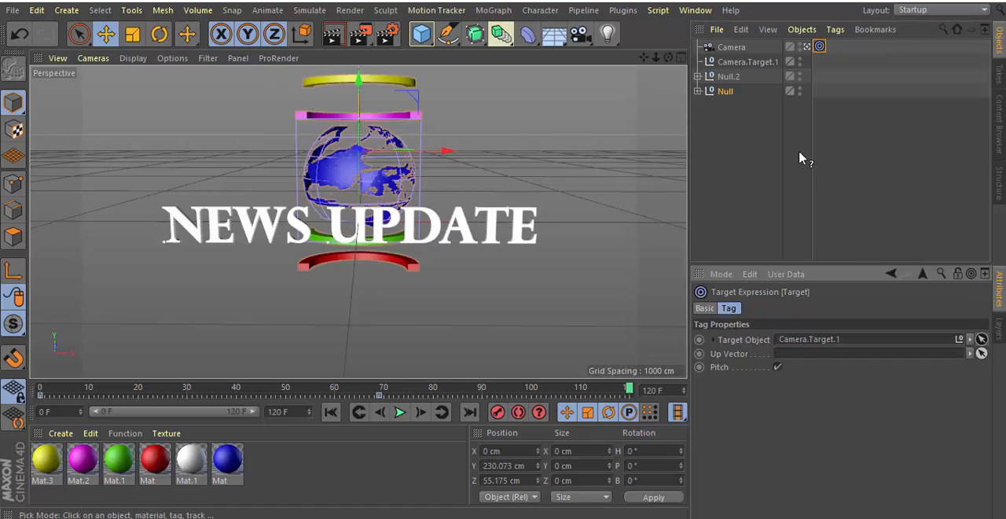
{"action": "left_click", "coordinate": [725, 92]}
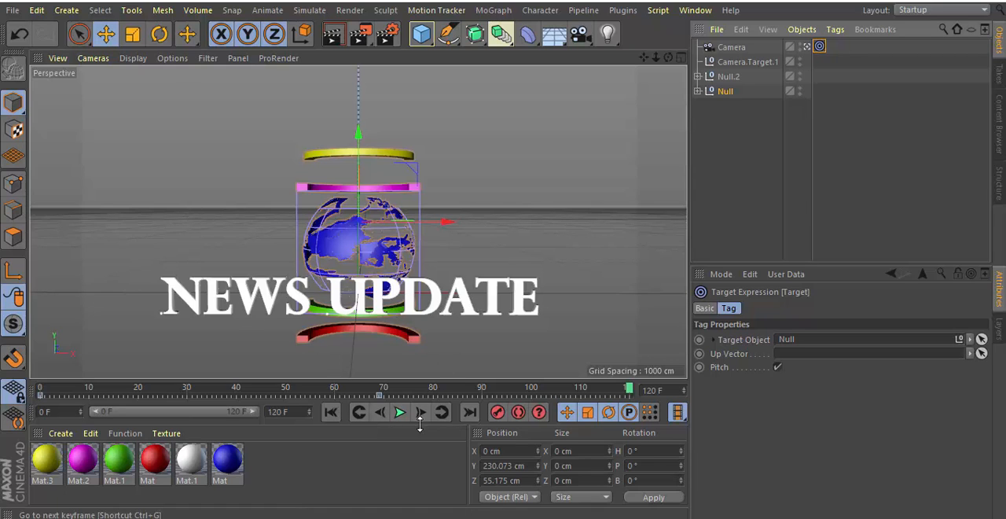
Play the animation to check how the camera follows the globe, and finish on frame 120.
{"action": "left_click", "coordinate": [399, 412]}
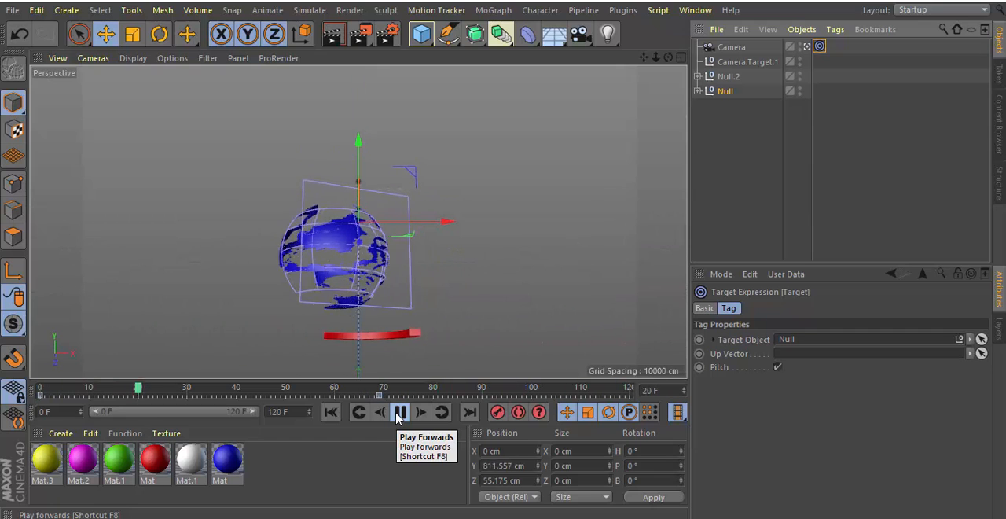
{"action": "left_click", "coordinate": [399, 412]}
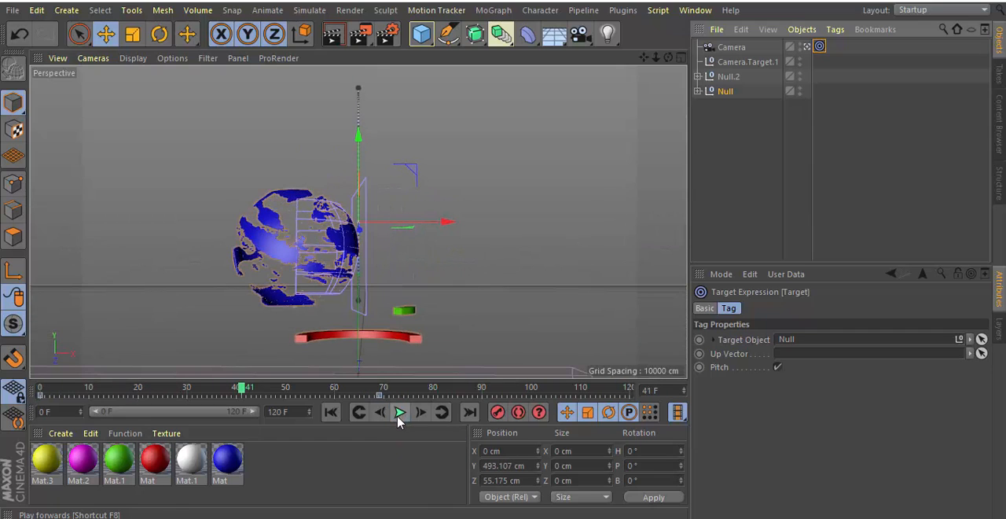
{"action": "left_click", "coordinate": [470, 412]}
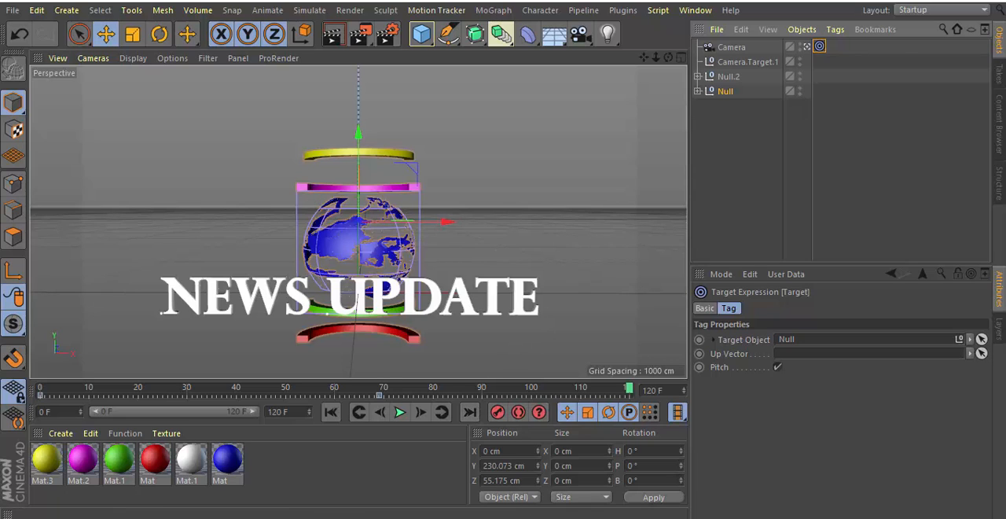
Raise the title null in front of the globe to Y about 86 cm, and play the animation from the start.
{"action": "left_click", "coordinate": [727, 77]}
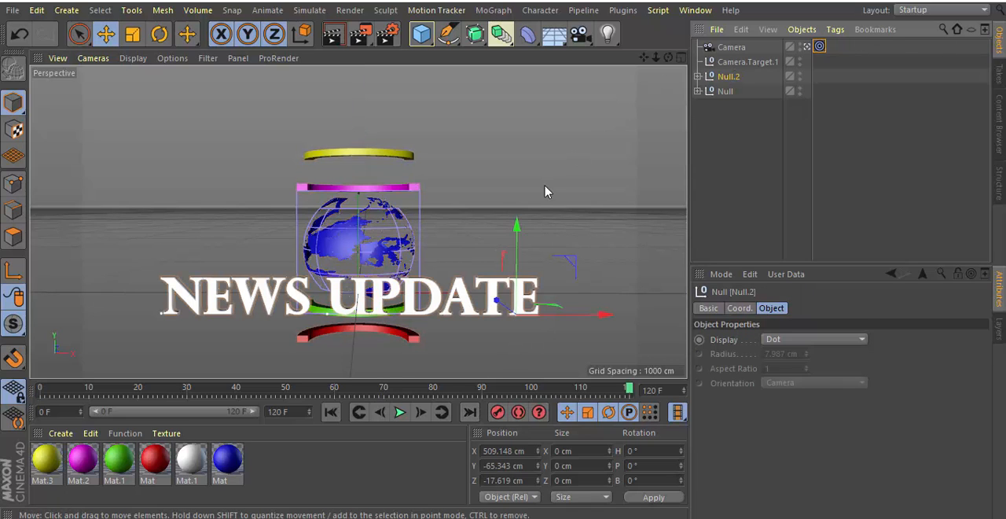
{"action": "left_click_drag", "start_coordinate": [518, 233], "coordinate": [526, 187]}
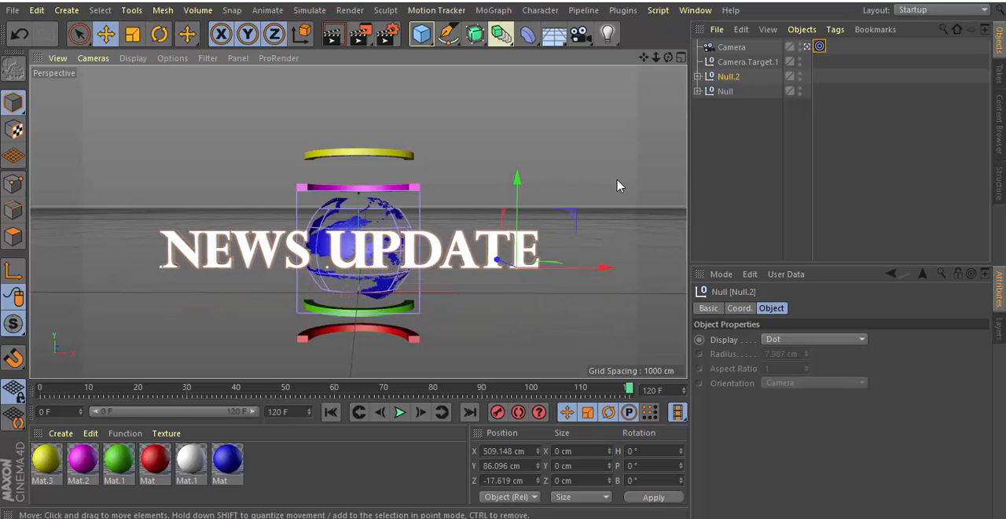
{"action": "left_click", "coordinate": [331, 411]}
{"action": "left_click", "coordinate": [399, 412]}
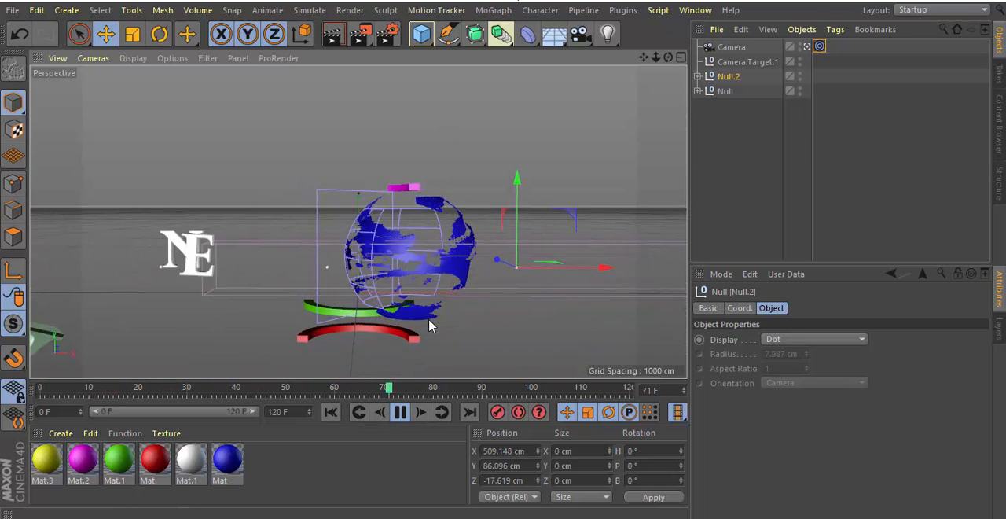
{"action": "left_click", "coordinate": [401, 417]}
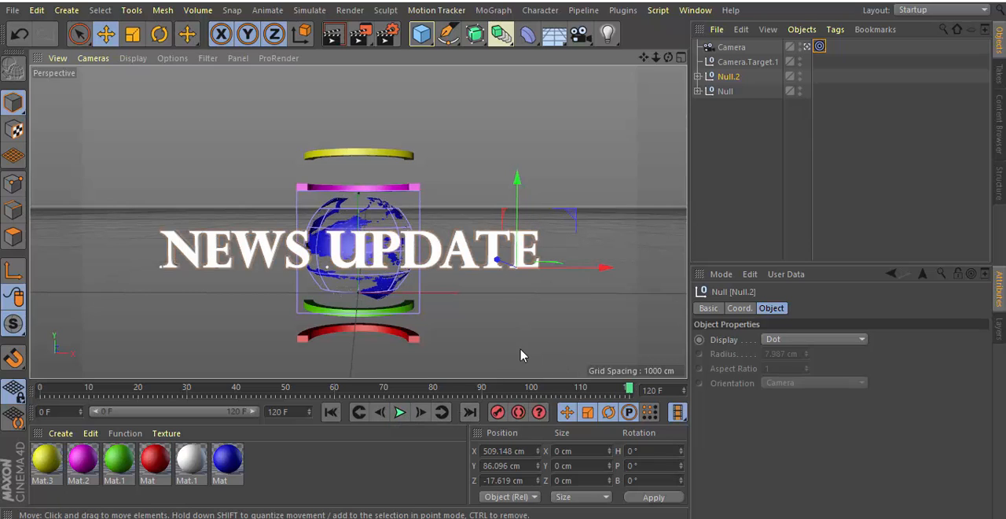
Lower the title null slightly in the Front view to Y about 78 cm.
{"action": "left_click", "coordinate": [680, 58]}
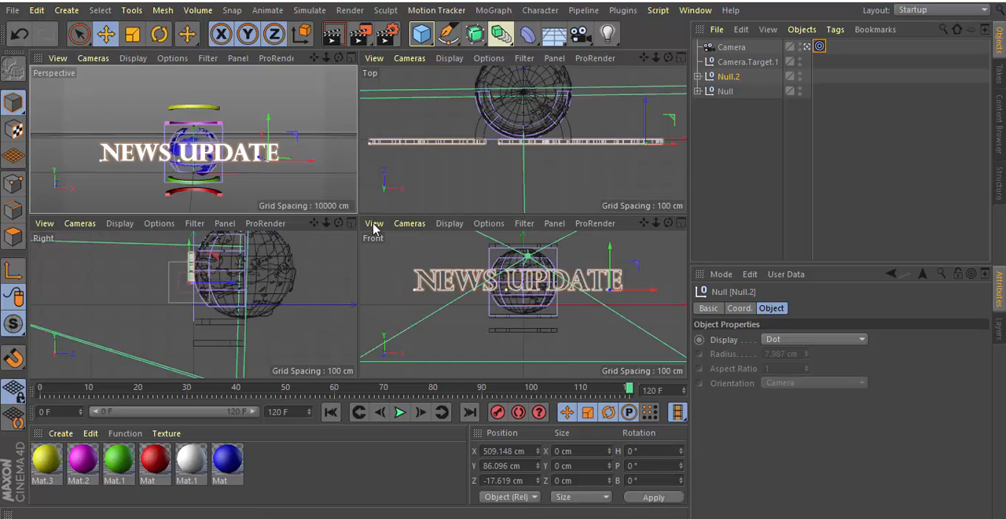
{"action": "left_click", "coordinate": [681, 224]}
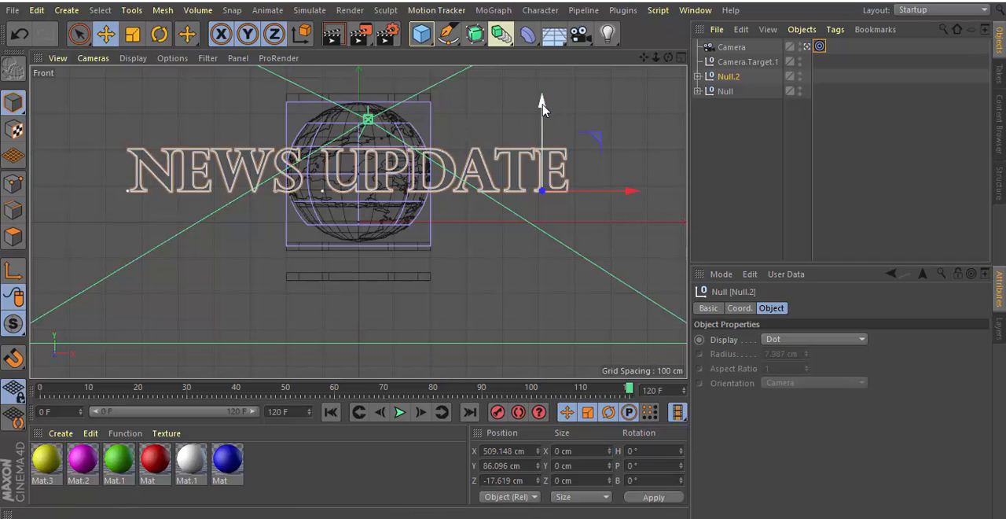
{"action": "left_click_drag", "start_coordinate": [543, 110], "coordinate": [544, 113]}
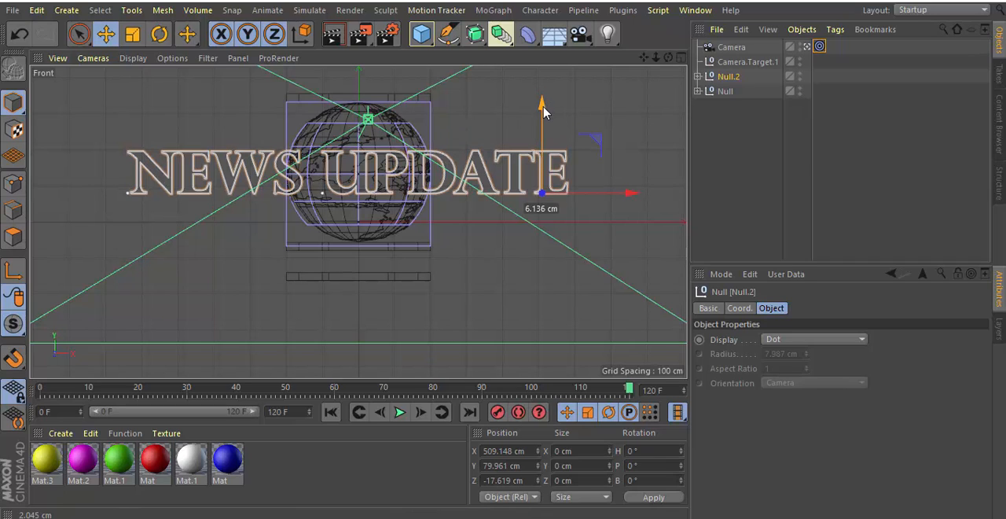
{"action": "left_click_drag", "start_coordinate": [545, 113], "coordinate": [546, 115]}
{"action": "left_click", "coordinate": [680, 58]}
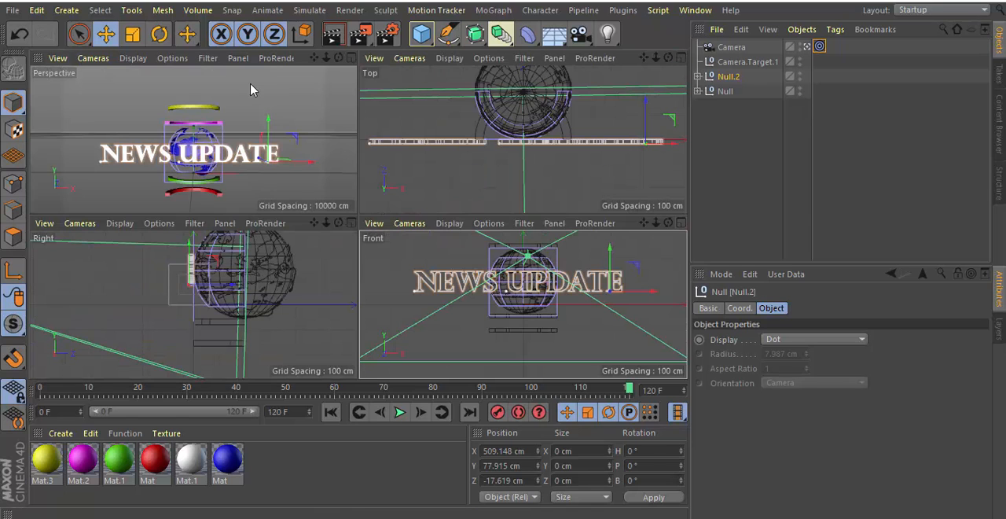
Check the title's placement in the Top view, and lower its null in the Right view to Y about 64 cm.
{"action": "left_click", "coordinate": [681, 59]}
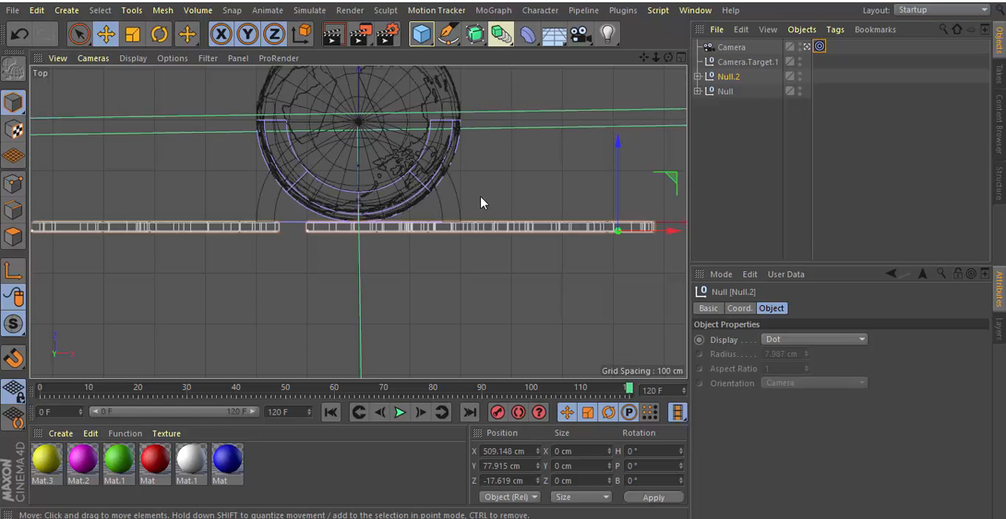
{"action": "left_click", "coordinate": [680, 59]}
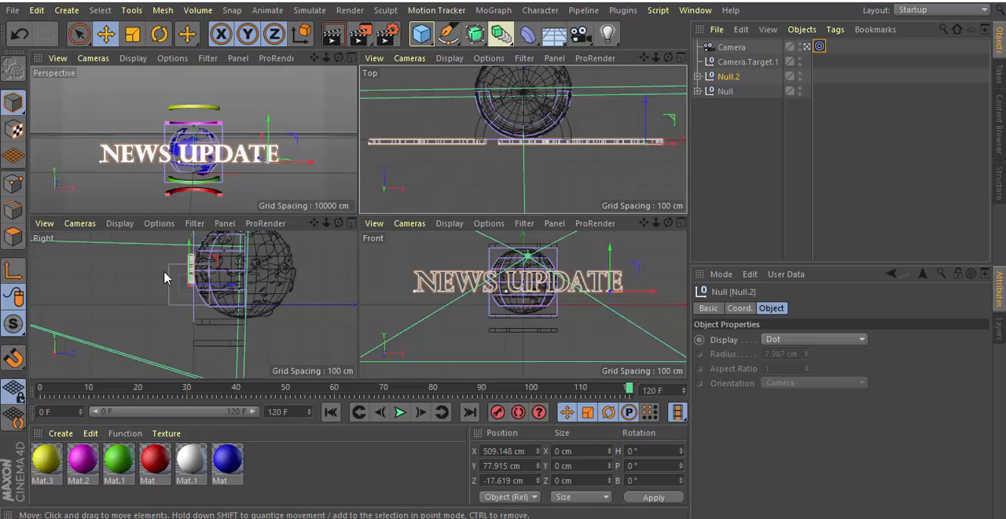
{"action": "left_click", "coordinate": [350, 224]}
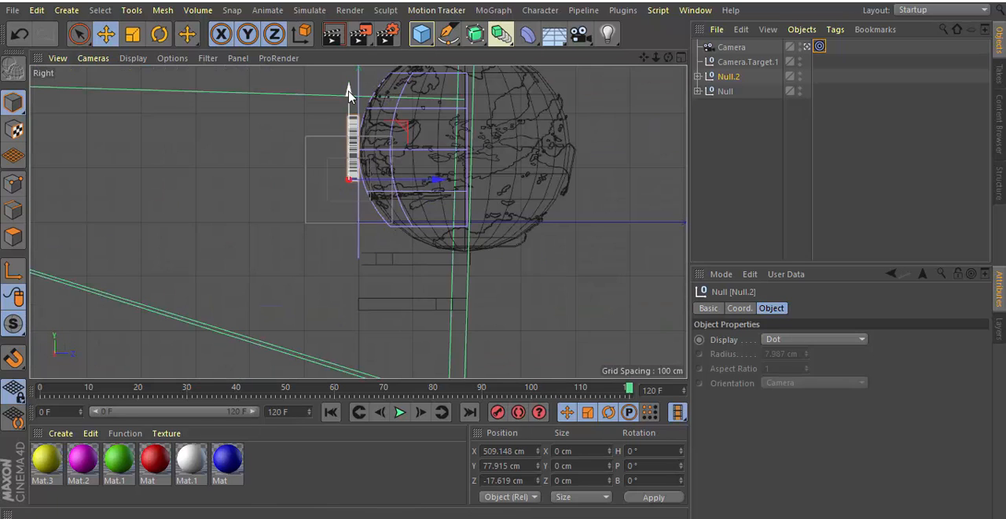
{"action": "left_click_drag", "start_coordinate": [349, 97], "coordinate": [350, 103]}
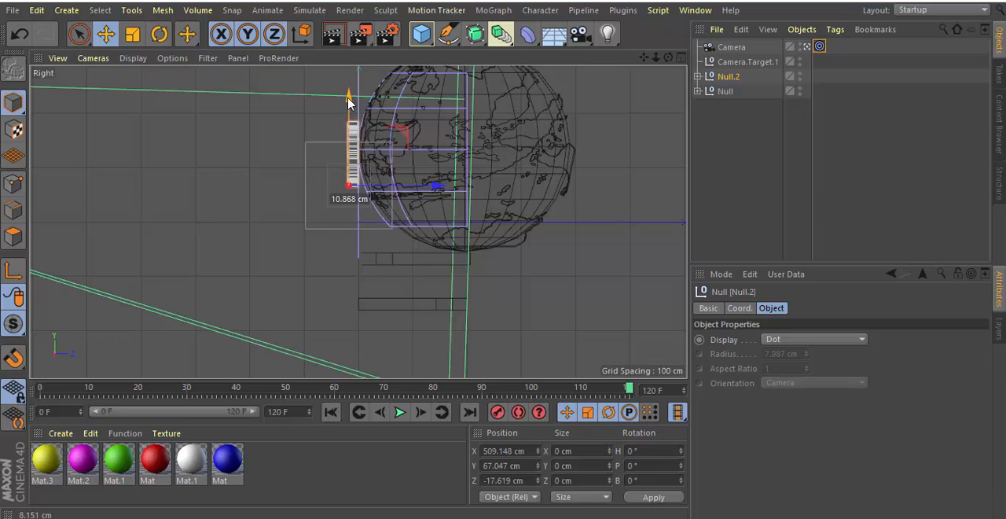
{"action": "left_click_drag", "start_coordinate": [348, 103], "coordinate": [349, 105]}
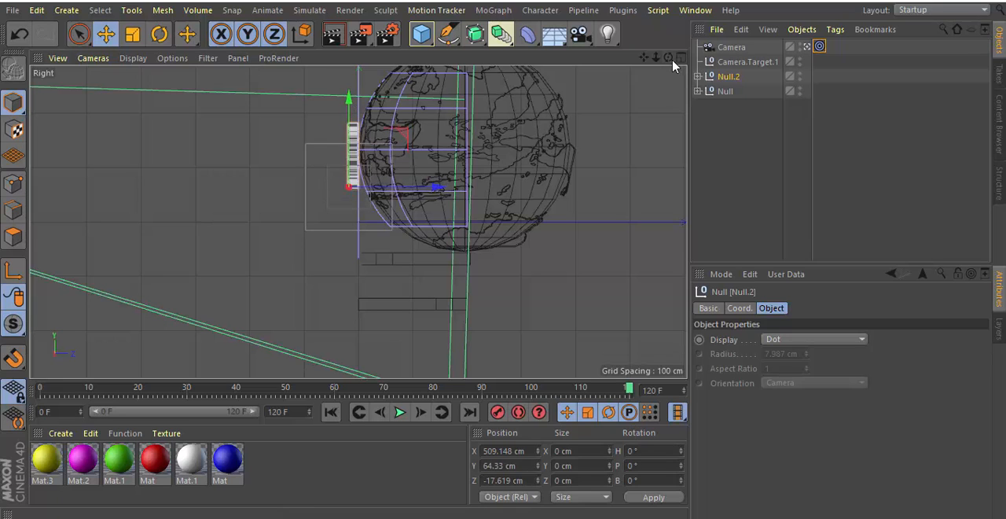
{"action": "left_click", "coordinate": [679, 58]}
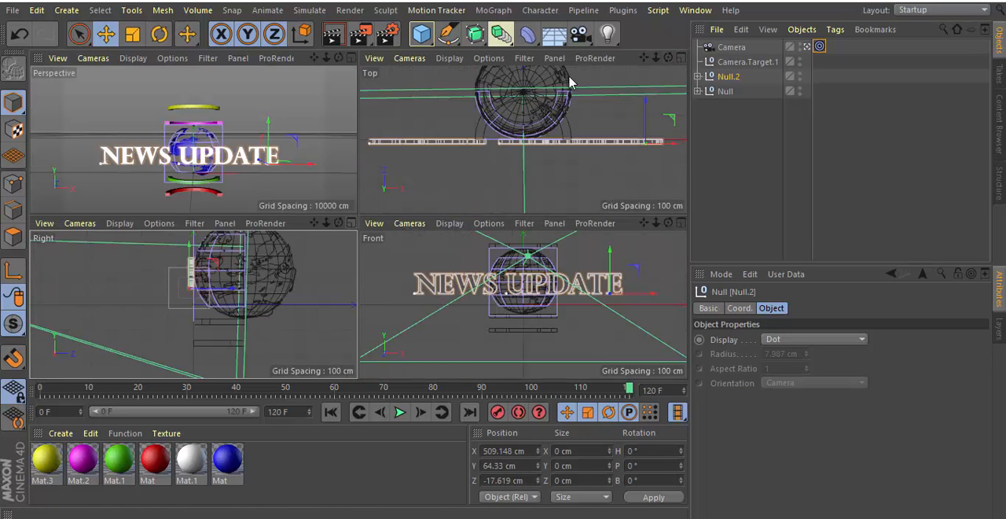
Enlarge the Perspective view, play the animation through the camera, and finish on the last frame.
{"action": "left_click", "coordinate": [350, 58]}
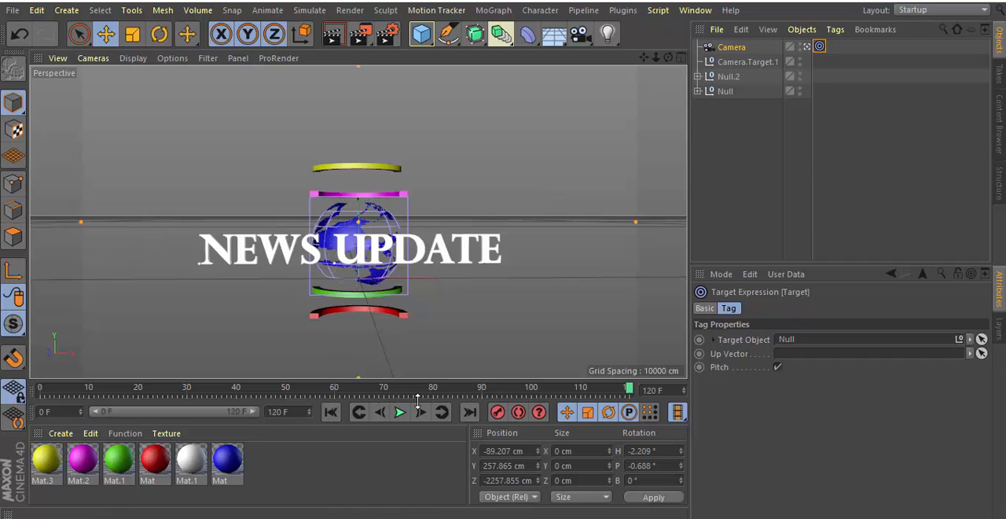
{"action": "left_click", "coordinate": [396, 419]}
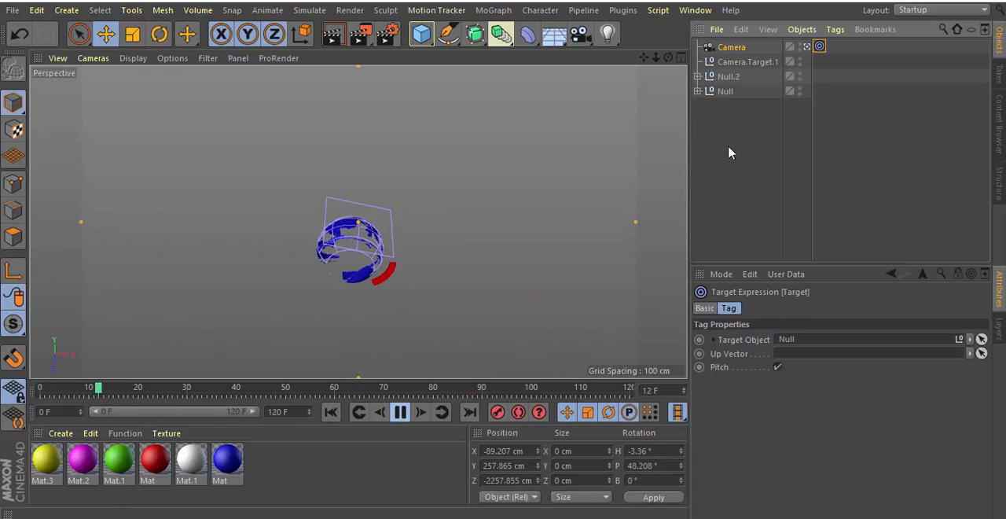
{"action": "left_click", "coordinate": [400, 413]}
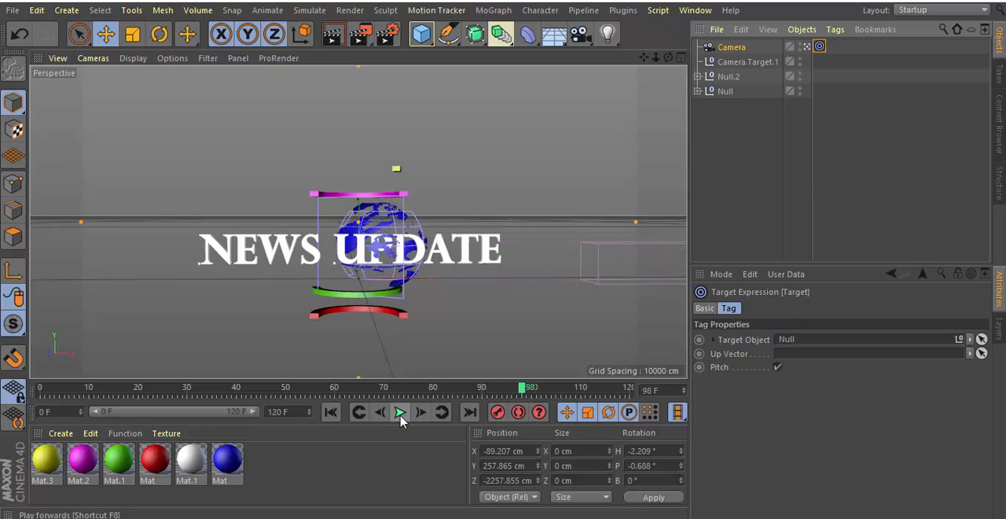
{"action": "left_click", "coordinate": [469, 412]}
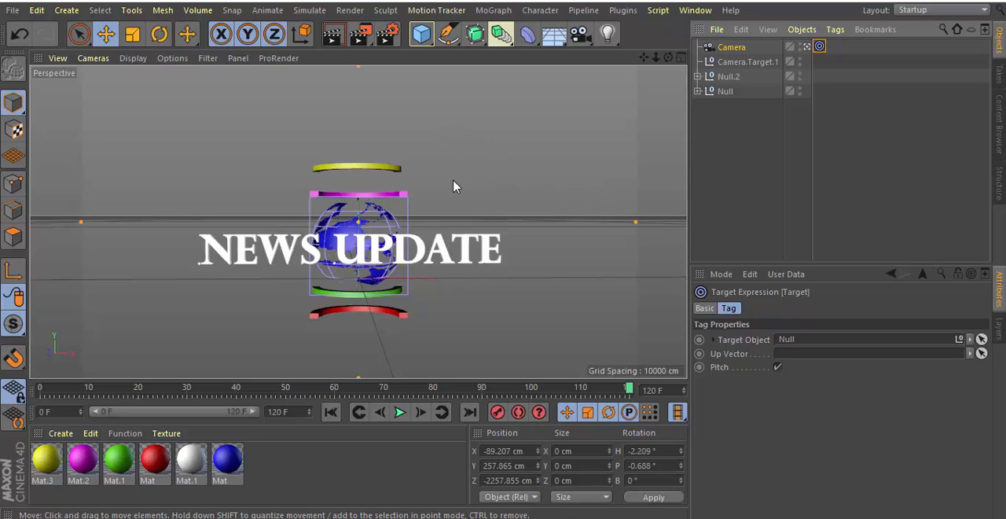
Configure the render output with the 1280 x 720 screen preset and a frame range of All Frames.
{"action": "left_click", "coordinate": [390, 39]}
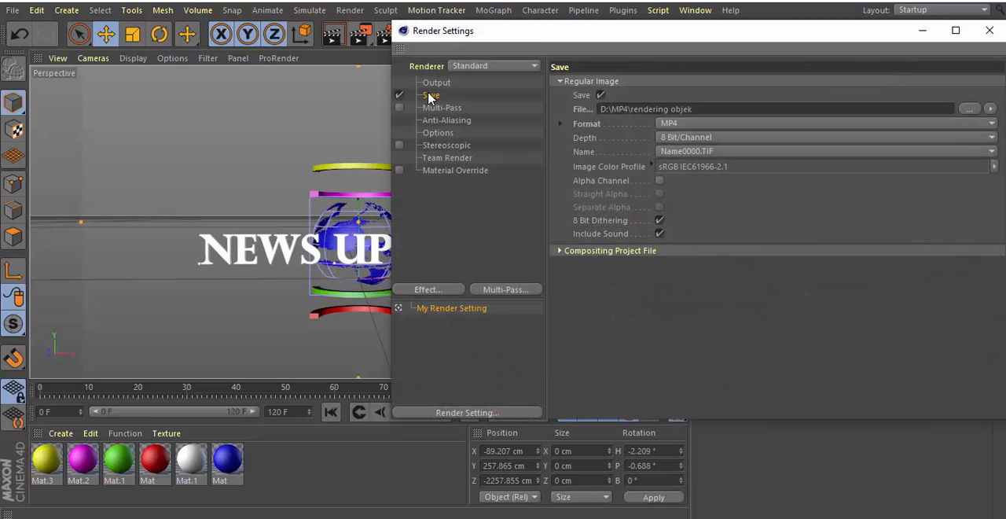
{"action": "left_click", "coordinate": [435, 84]}
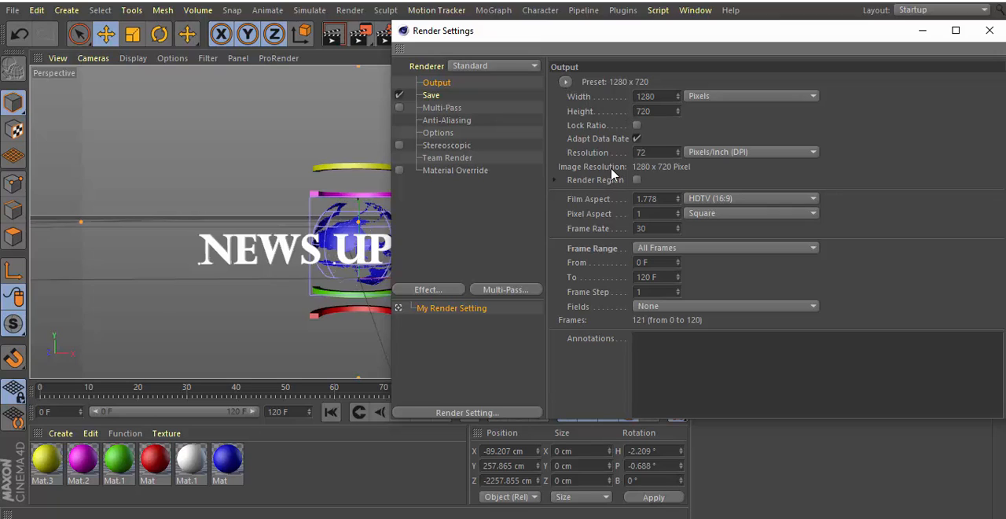
{"action": "left_click", "coordinate": [566, 82]}
{"action": "mouse_move", "coordinate": [583, 101]}
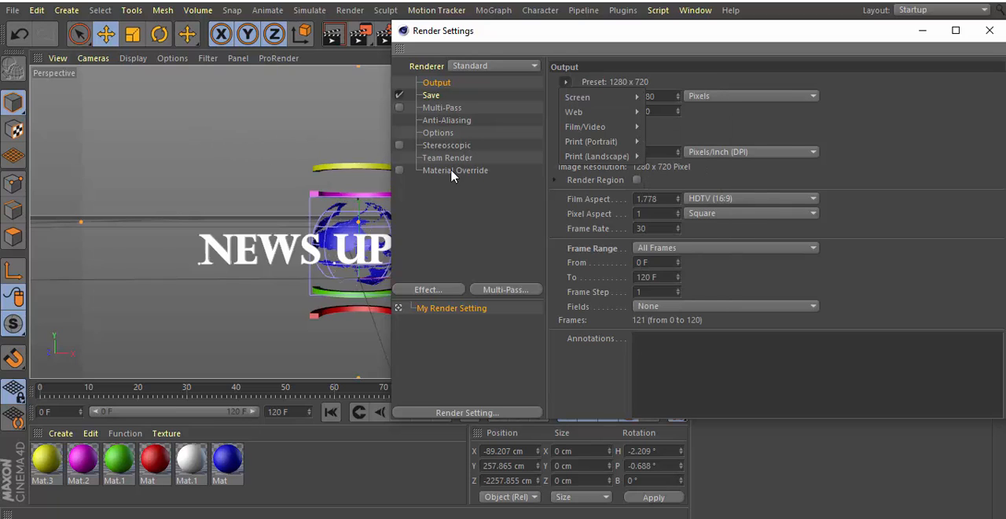
{"action": "mouse_move", "coordinate": [625, 103]}
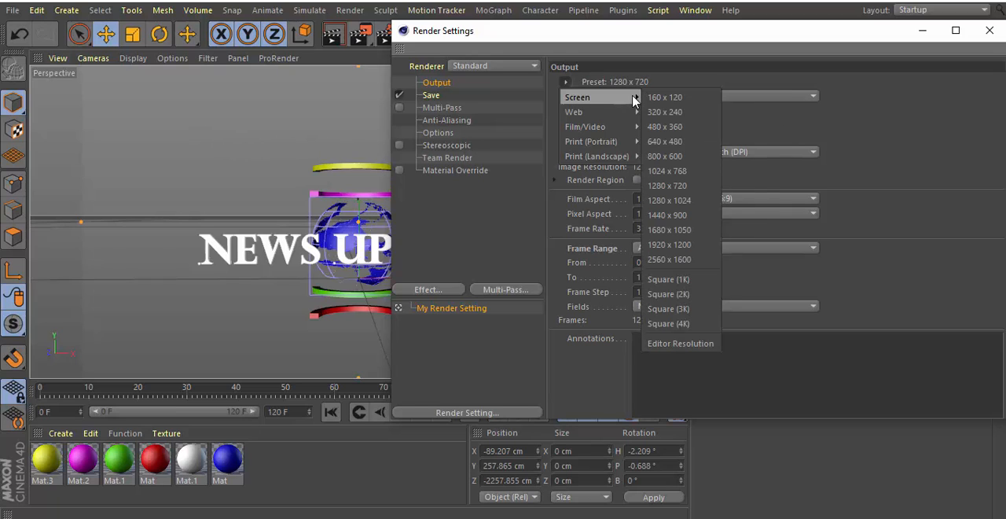
{"action": "left_click", "coordinate": [669, 188]}
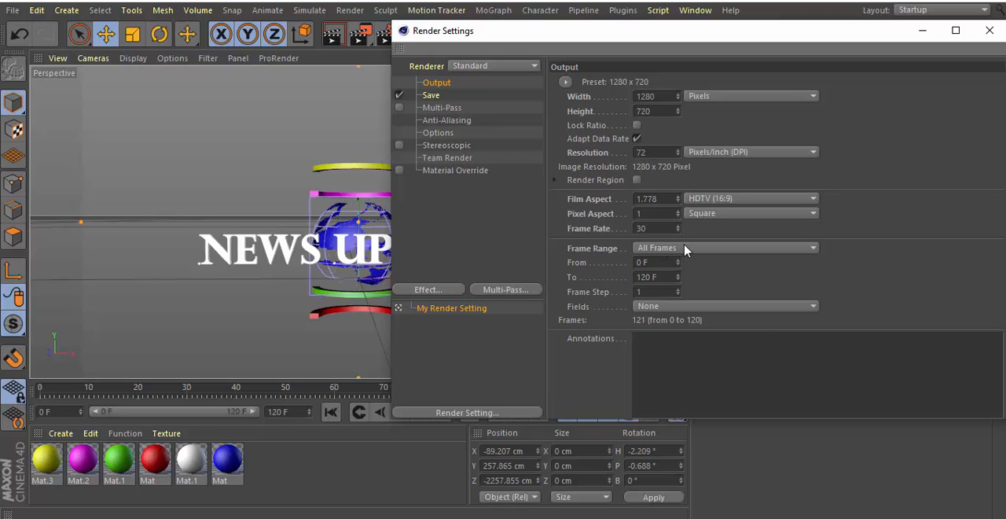
{"action": "left_click", "coordinate": [811, 250]}
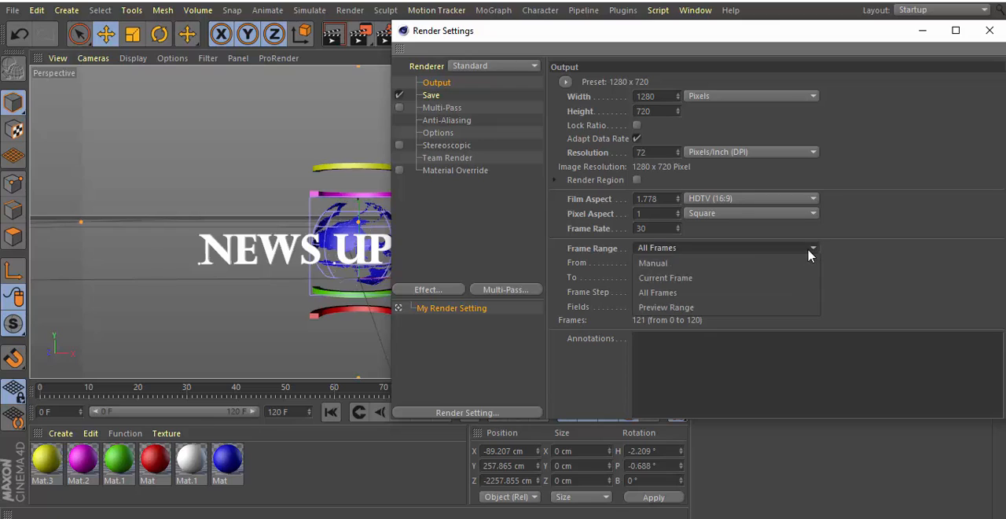
{"action": "left_click", "coordinate": [670, 299]}
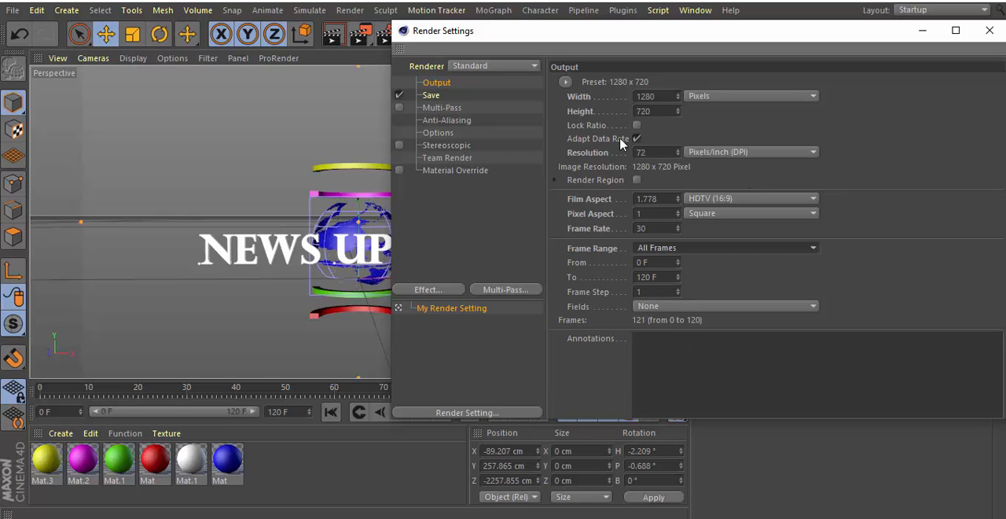
Set the render to save as "rendering objek1" in the MP4 folder on drive D, using the MP4 format.
{"action": "left_click", "coordinate": [431, 96]}
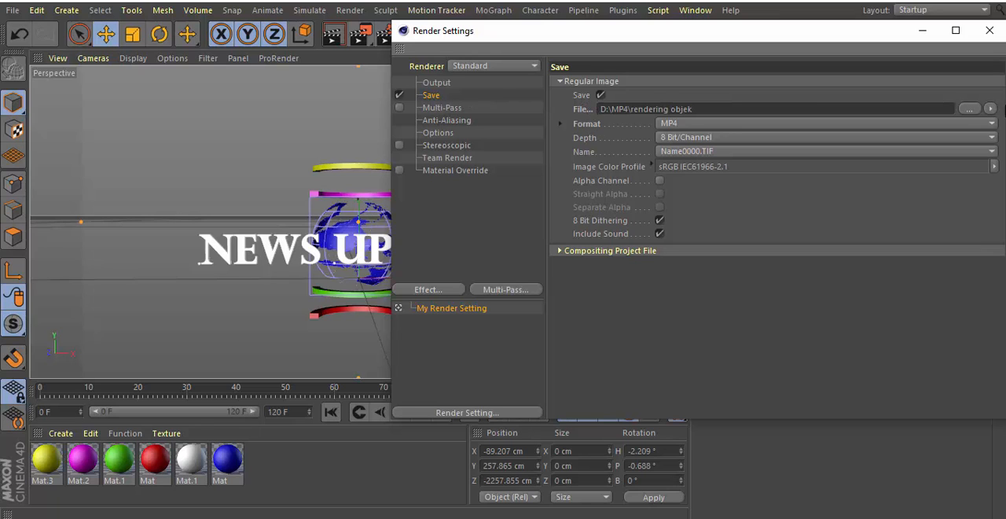
{"action": "left_click", "coordinate": [969, 109]}
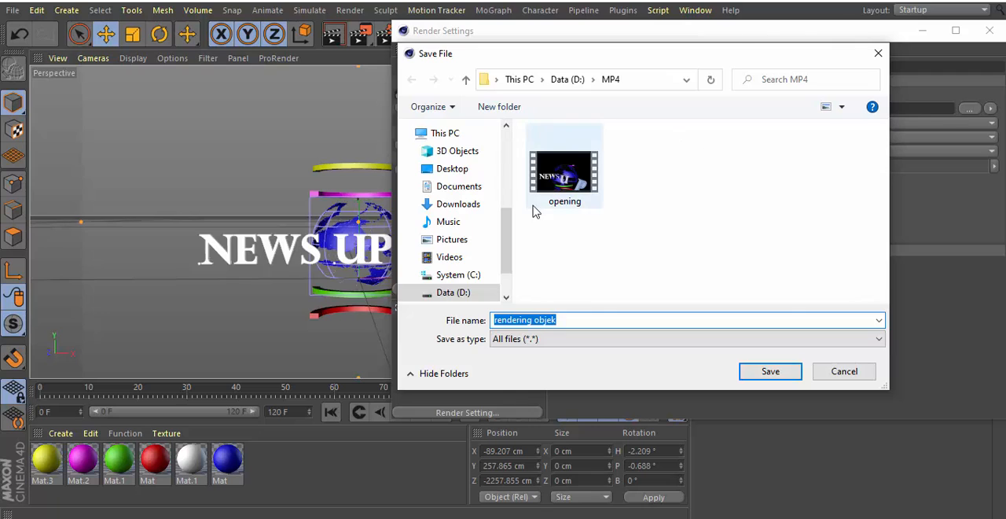
{"action": "left_click", "coordinate": [454, 292]}
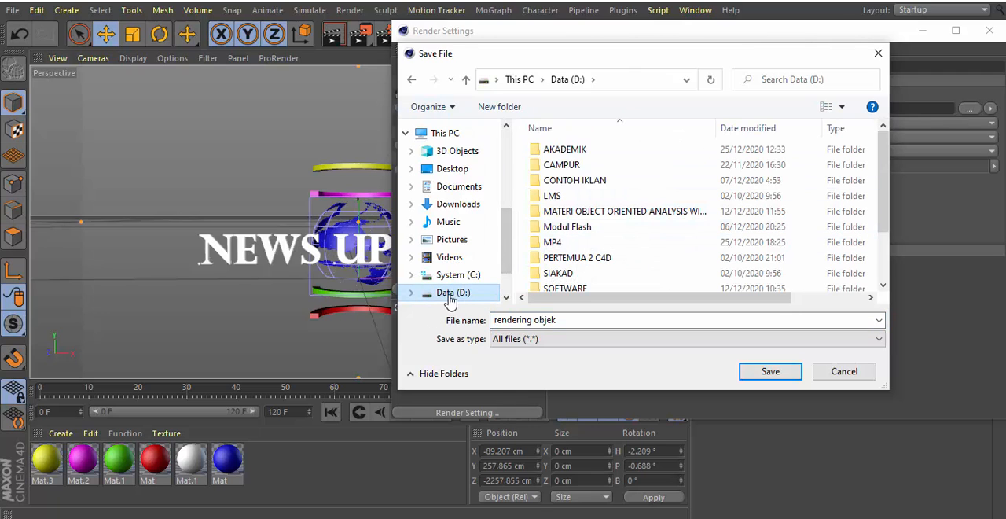
{"action": "double_click", "coordinate": [554, 243]}
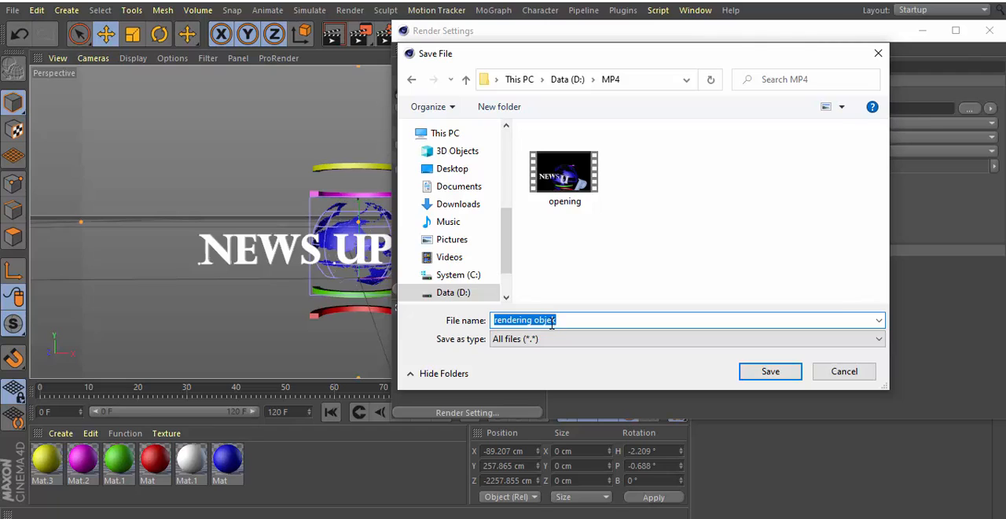
{"action": "type", "text": "obj"}
{"action": "key", "text": "BackSpace"}
{"action": "left_click", "coordinate": [766, 374]}
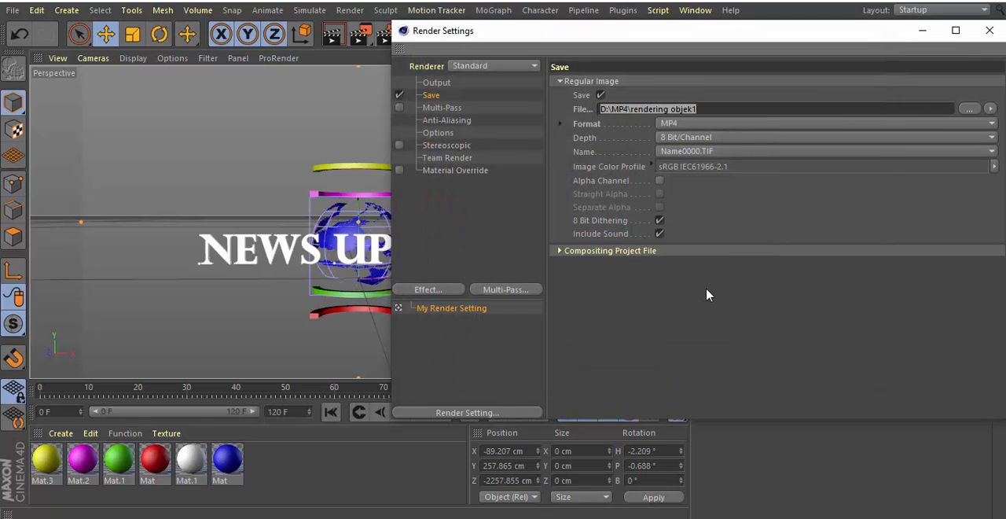
{"action": "left_click", "coordinate": [711, 111]}
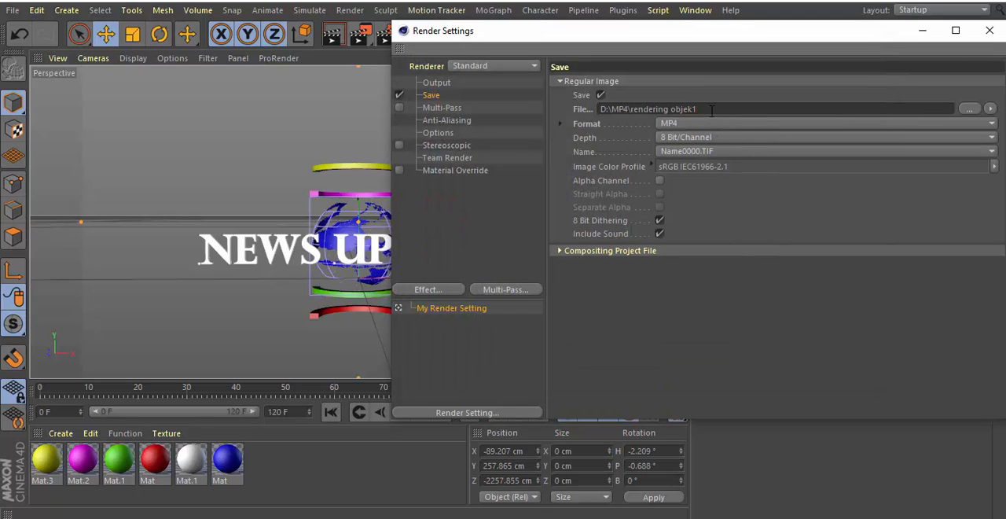
{"action": "left_click", "coordinate": [991, 128]}
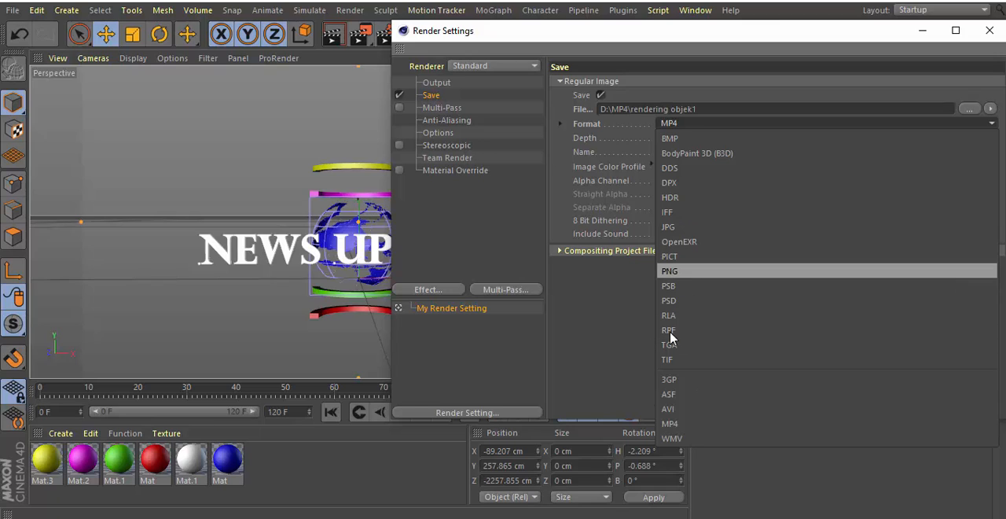
{"action": "left_click", "coordinate": [672, 423]}
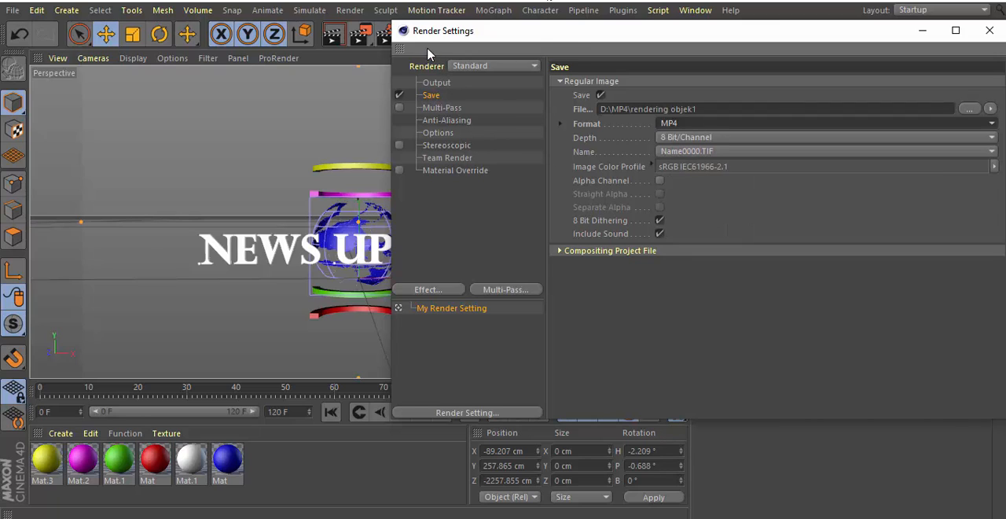
{"action": "left_click", "coordinate": [990, 31]}
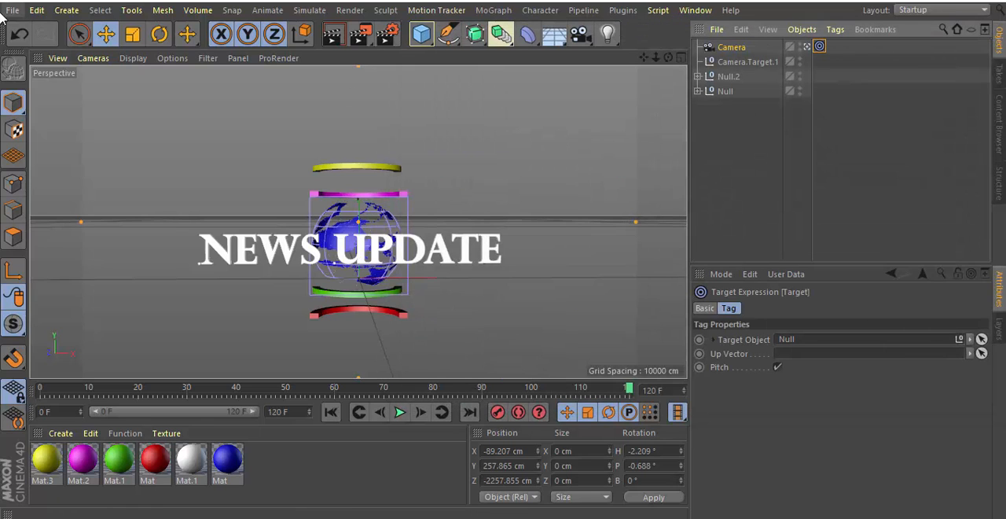
Render the whole animation to the Picture Viewer.
{"action": "left_click", "coordinate": [368, 44]}
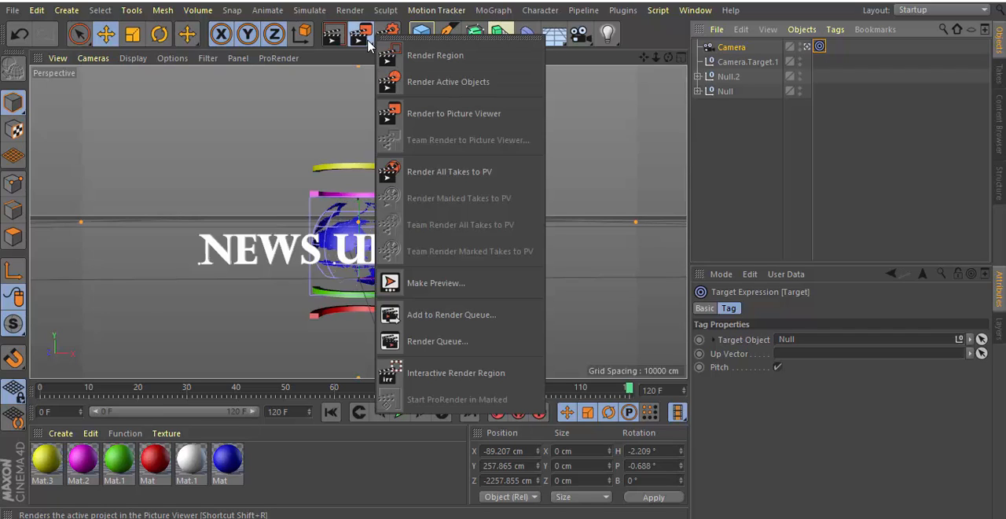
{"action": "left_click", "coordinate": [429, 116]}
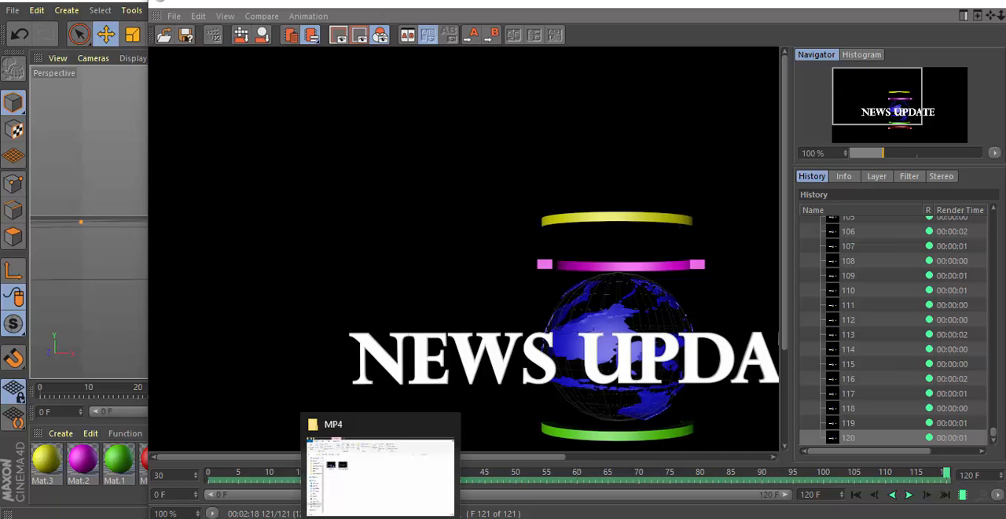
Switch to File Explorer, open the "rendering objek1" video from the MP4 folder on drive D, and replay it.
{"action": "left_click", "coordinate": [329, 474]}
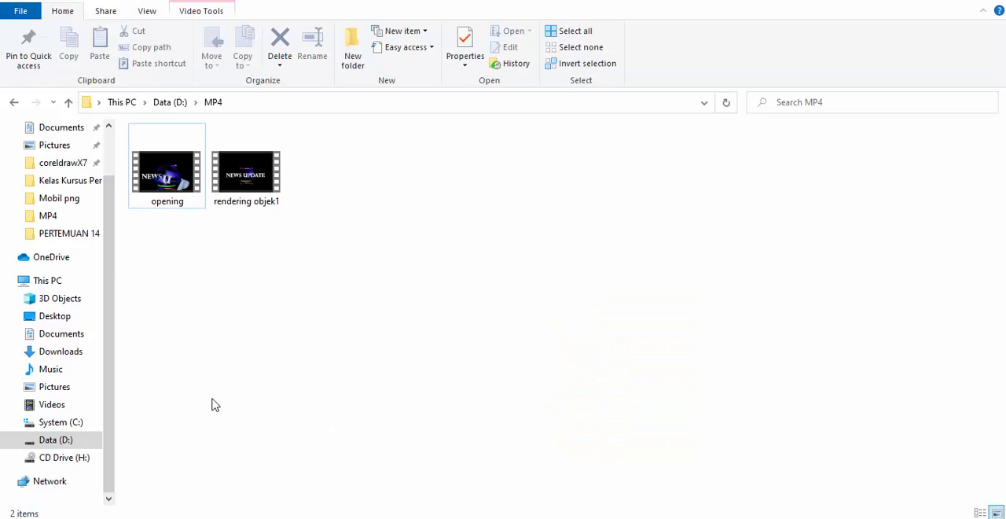
{"action": "left_click", "coordinate": [79, 443]}
{"action": "double_click", "coordinate": [188, 243]}
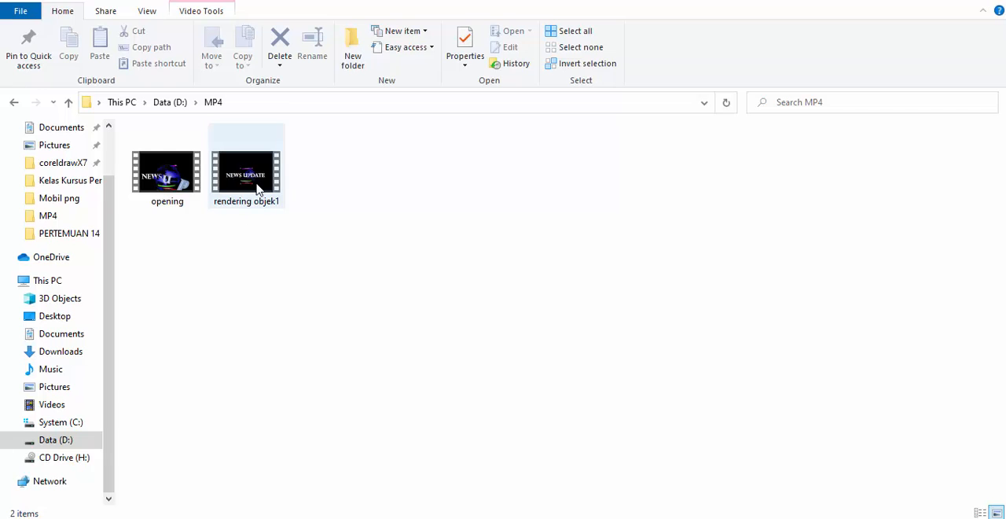
{"action": "double_click", "coordinate": [257, 189]}
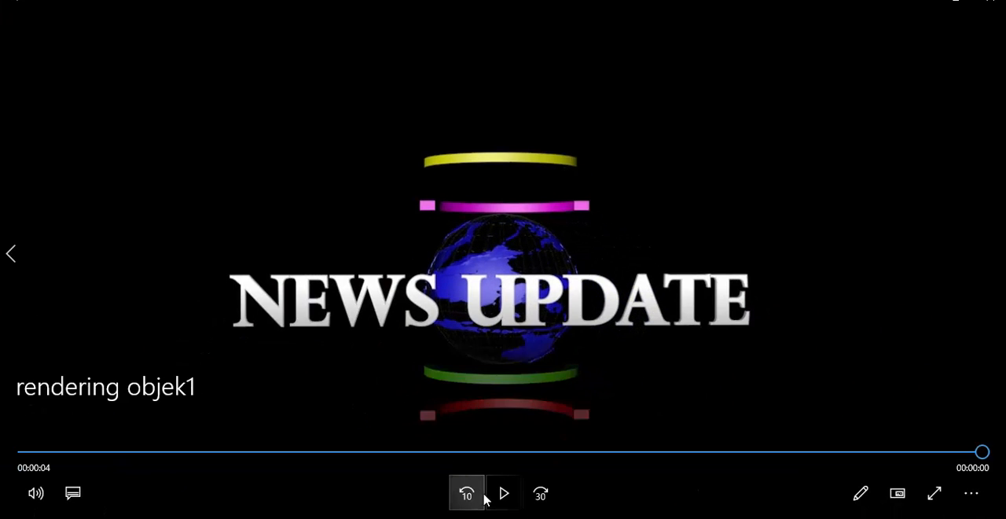
{"action": "left_click", "coordinate": [501, 495]}
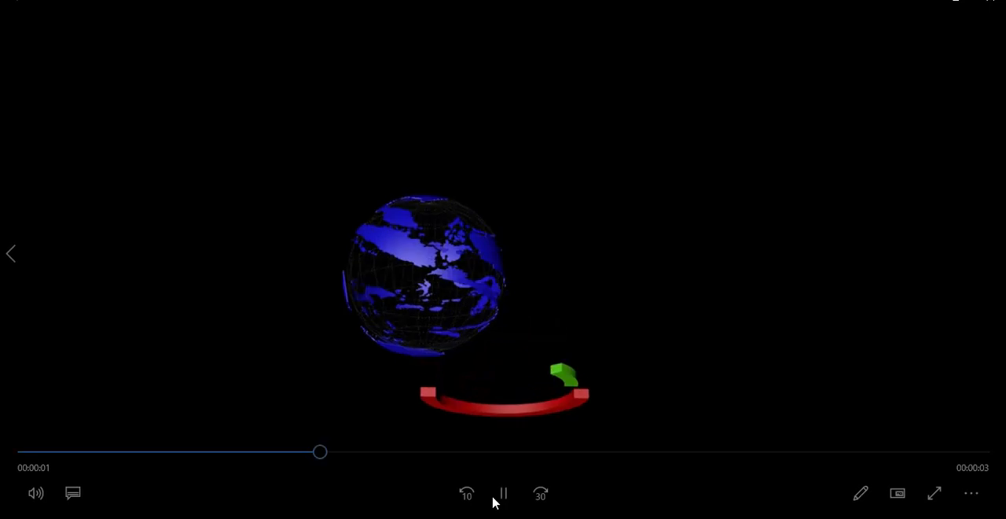